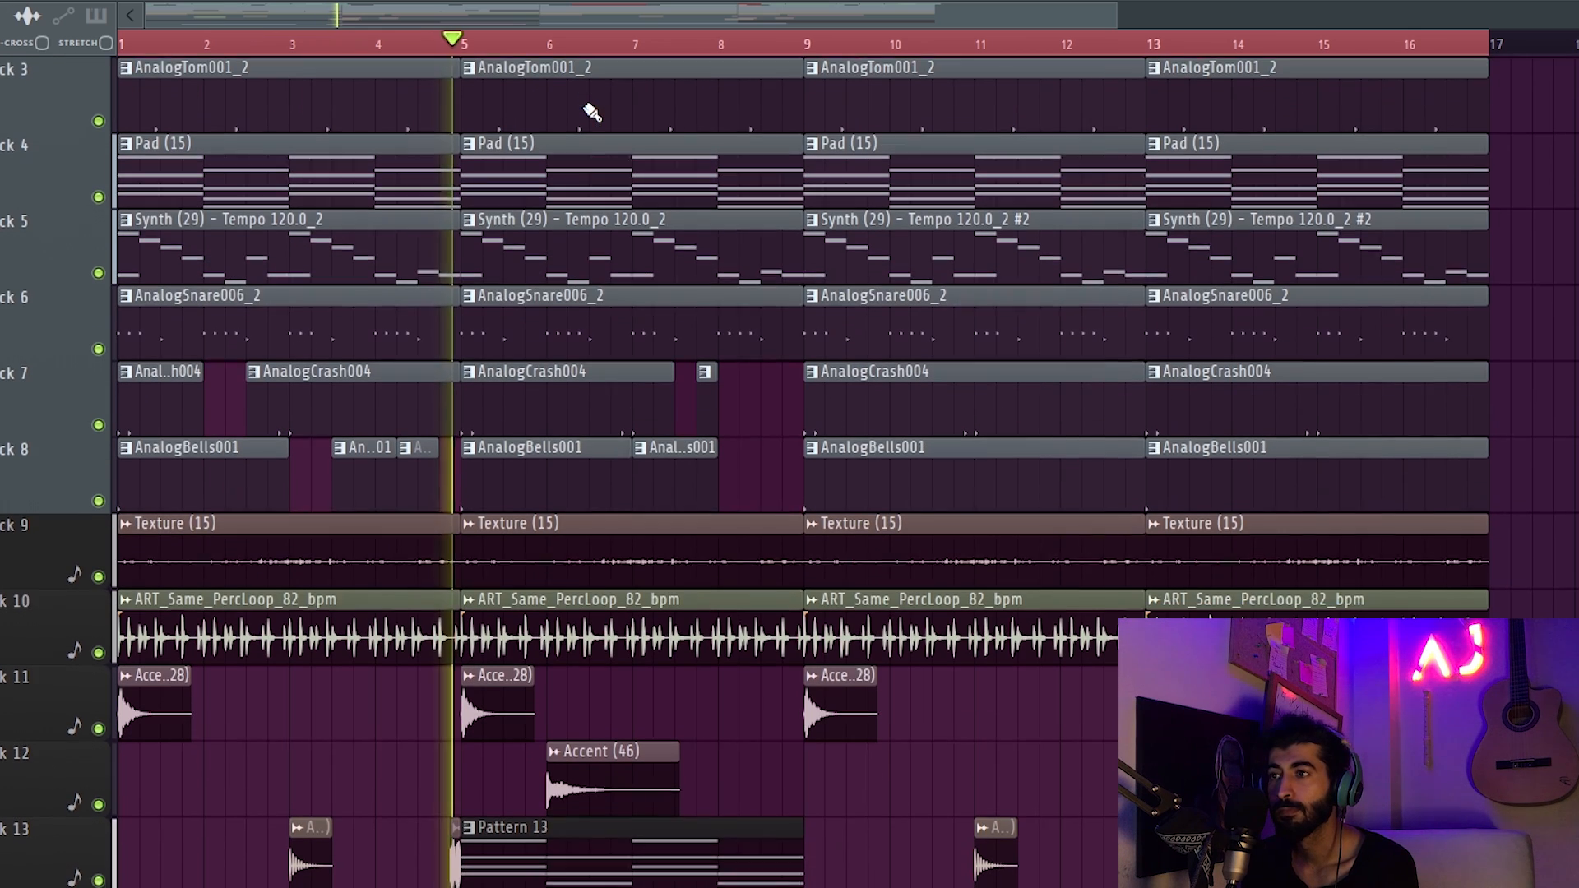
# - Play the arrangement from several points, jumping to about bars 8, 9, 12 and 15, and stop playback
pyautogui.scroll(2, 584, 106)
pyautogui.scroll(-2, 932, 31)
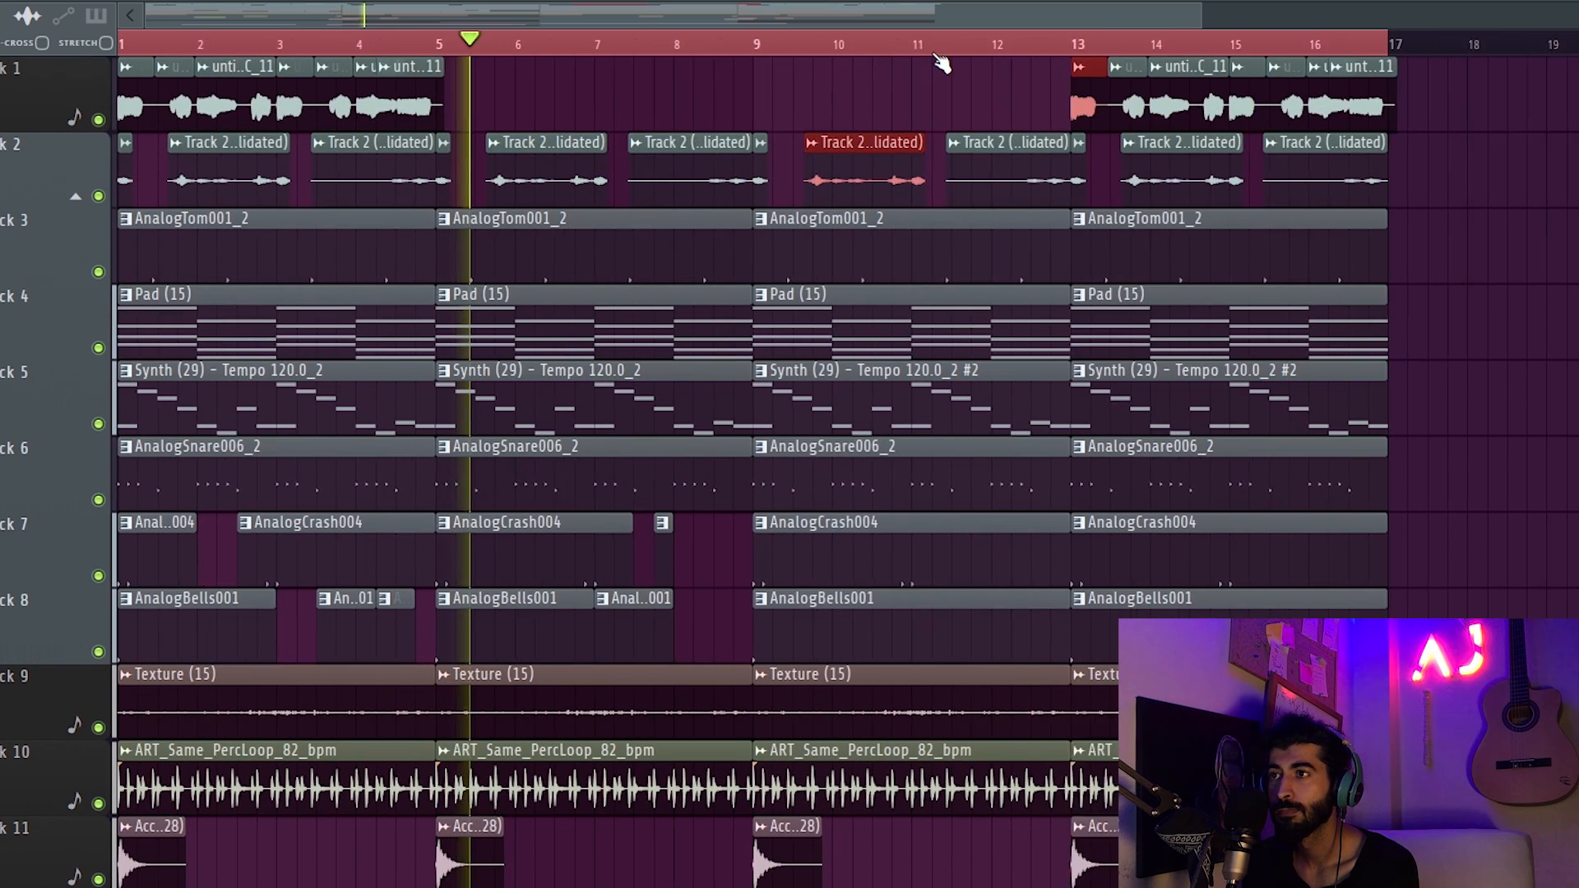
pyautogui.click(631, 51)
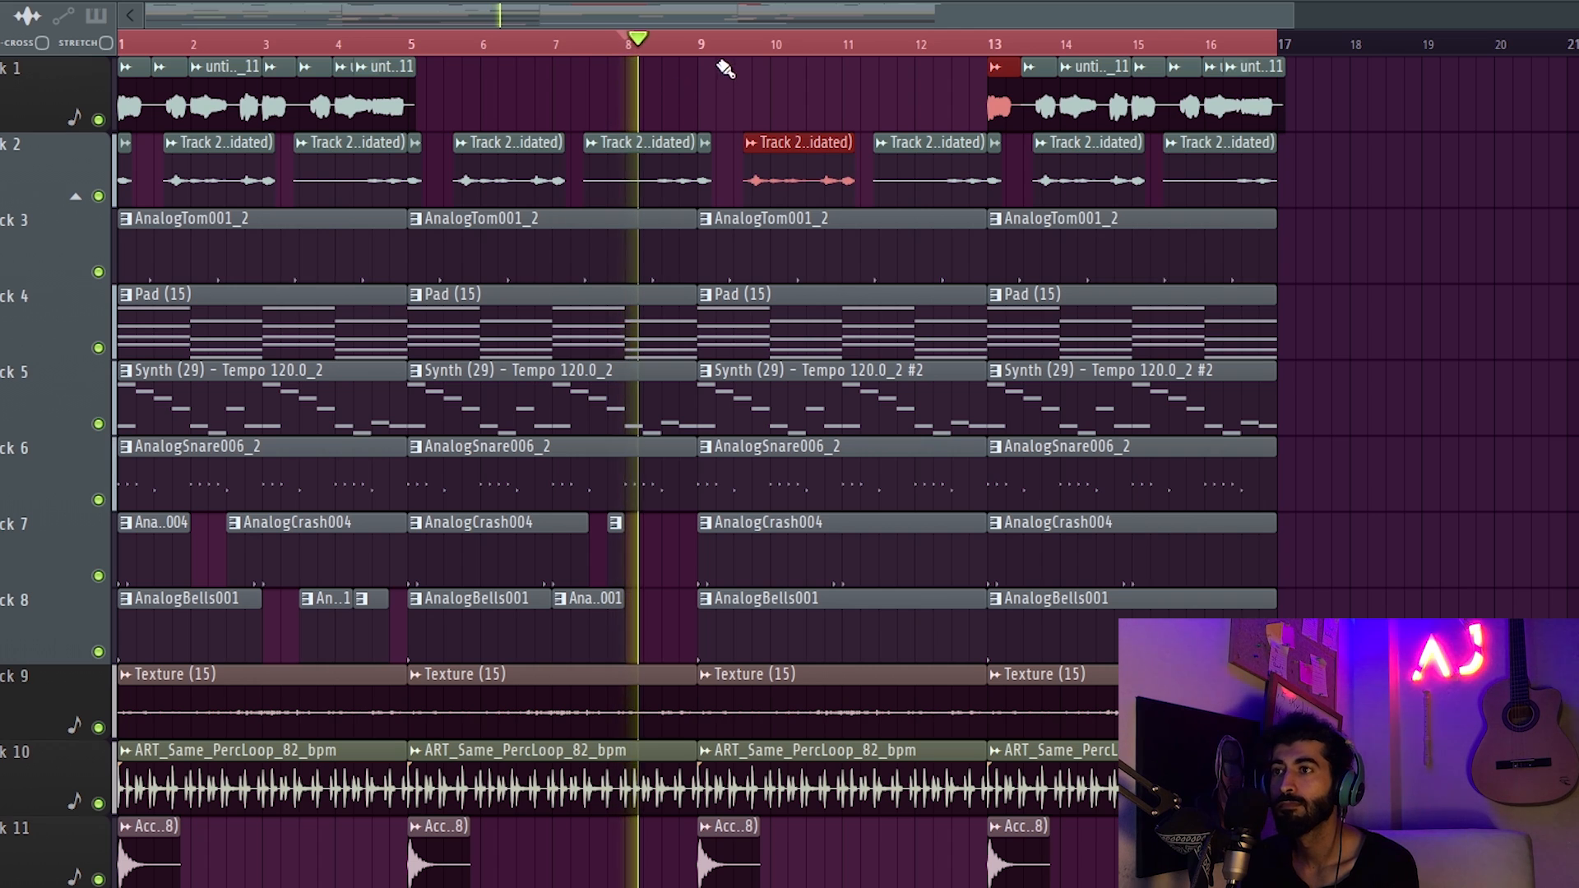
pyautogui.click(703, 45)
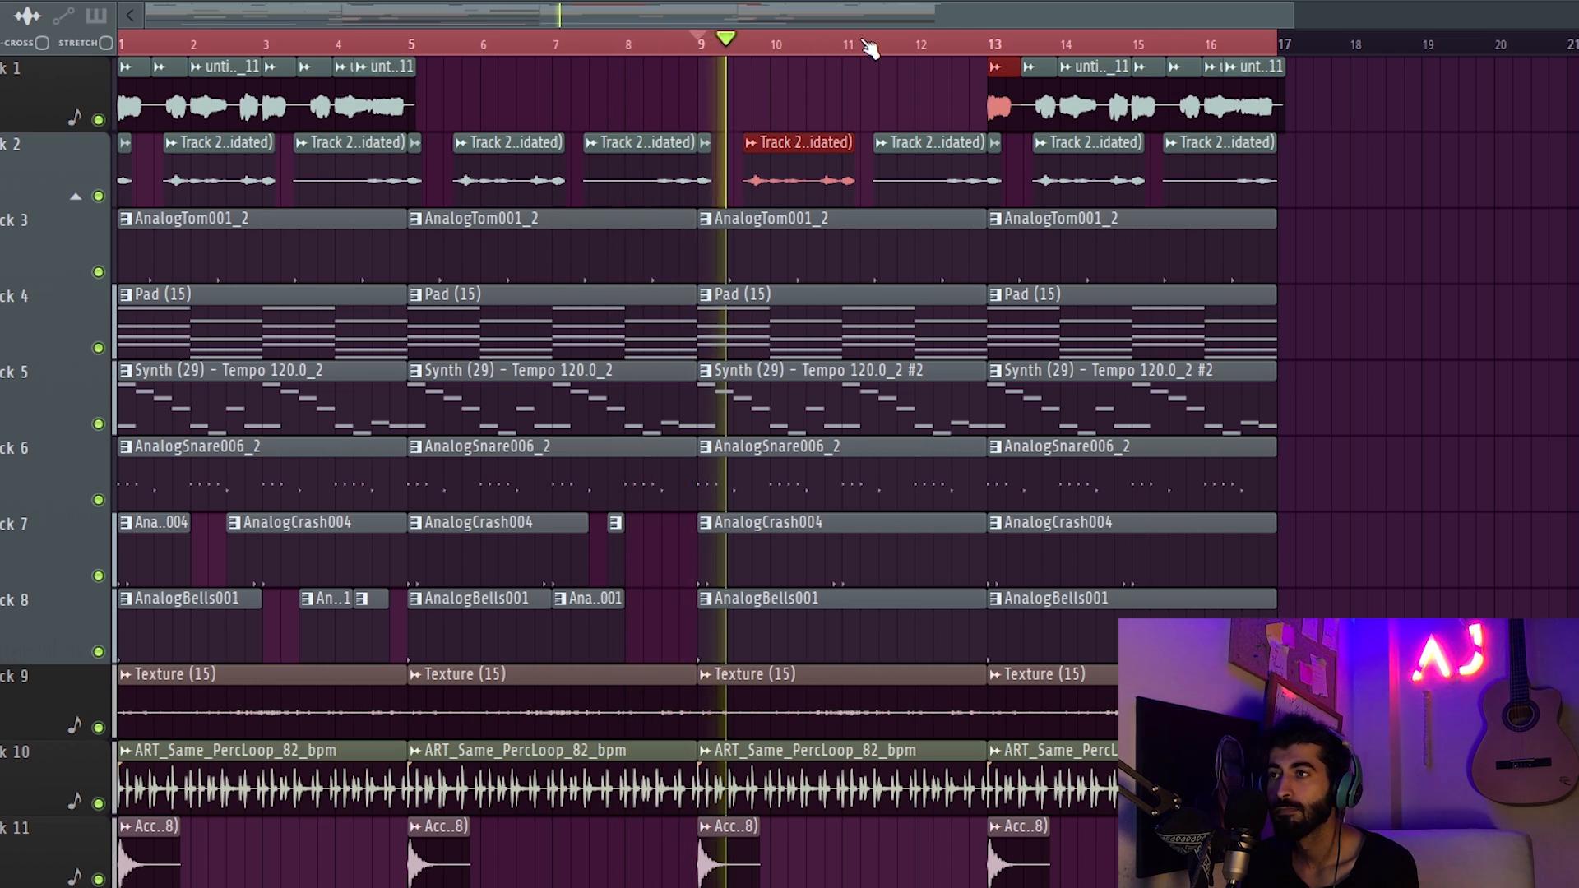
pyautogui.click(922, 47)
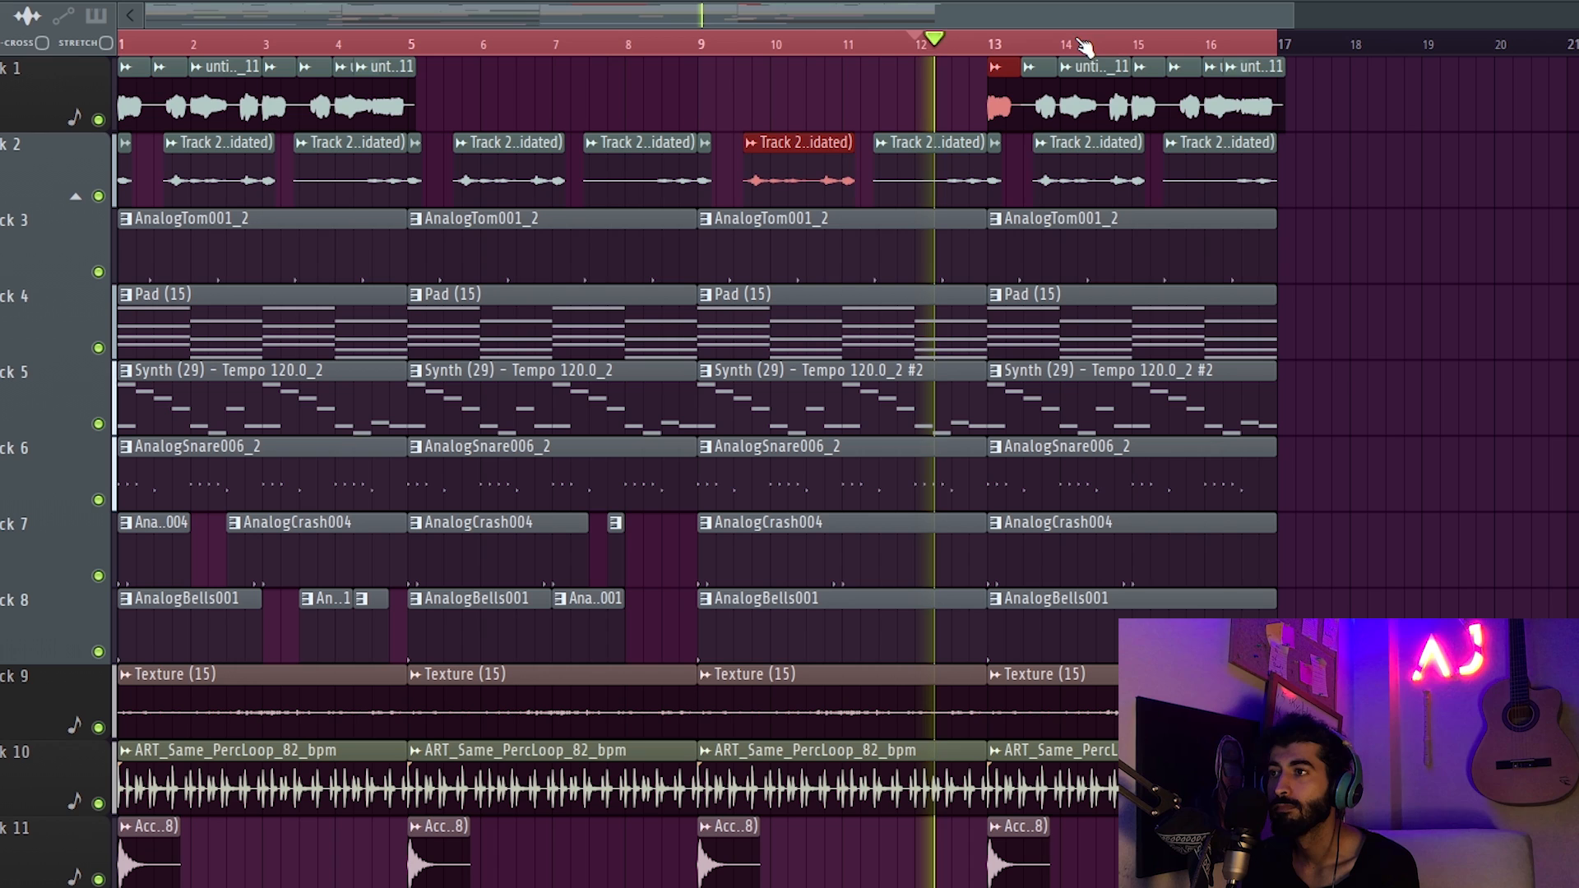
pyautogui.click(1123, 45)
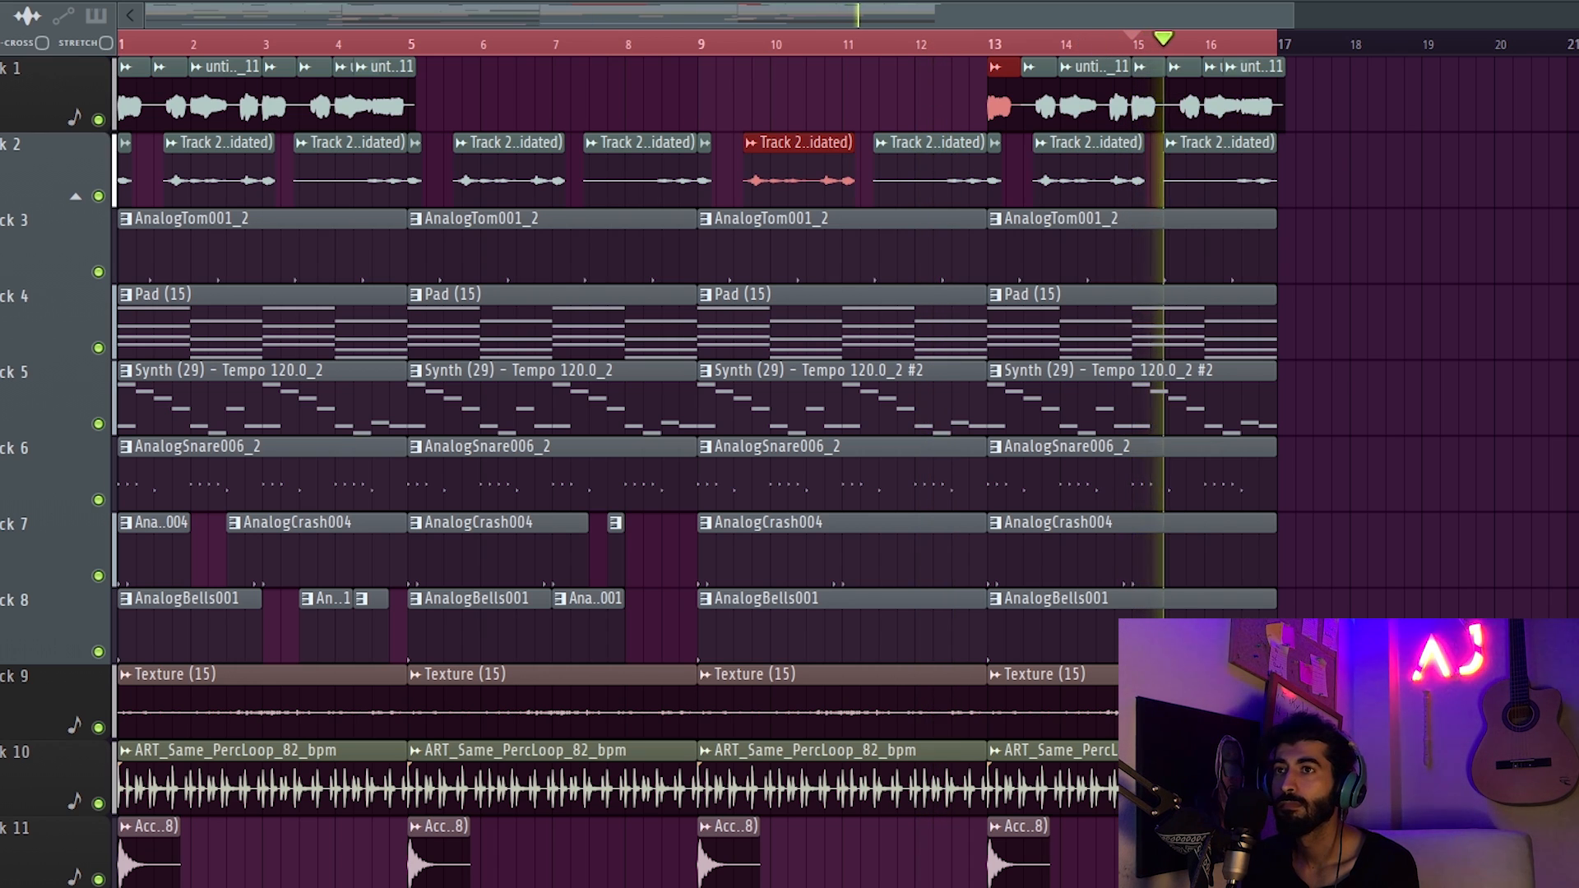
pyautogui.press('space')
pyautogui.press('space')
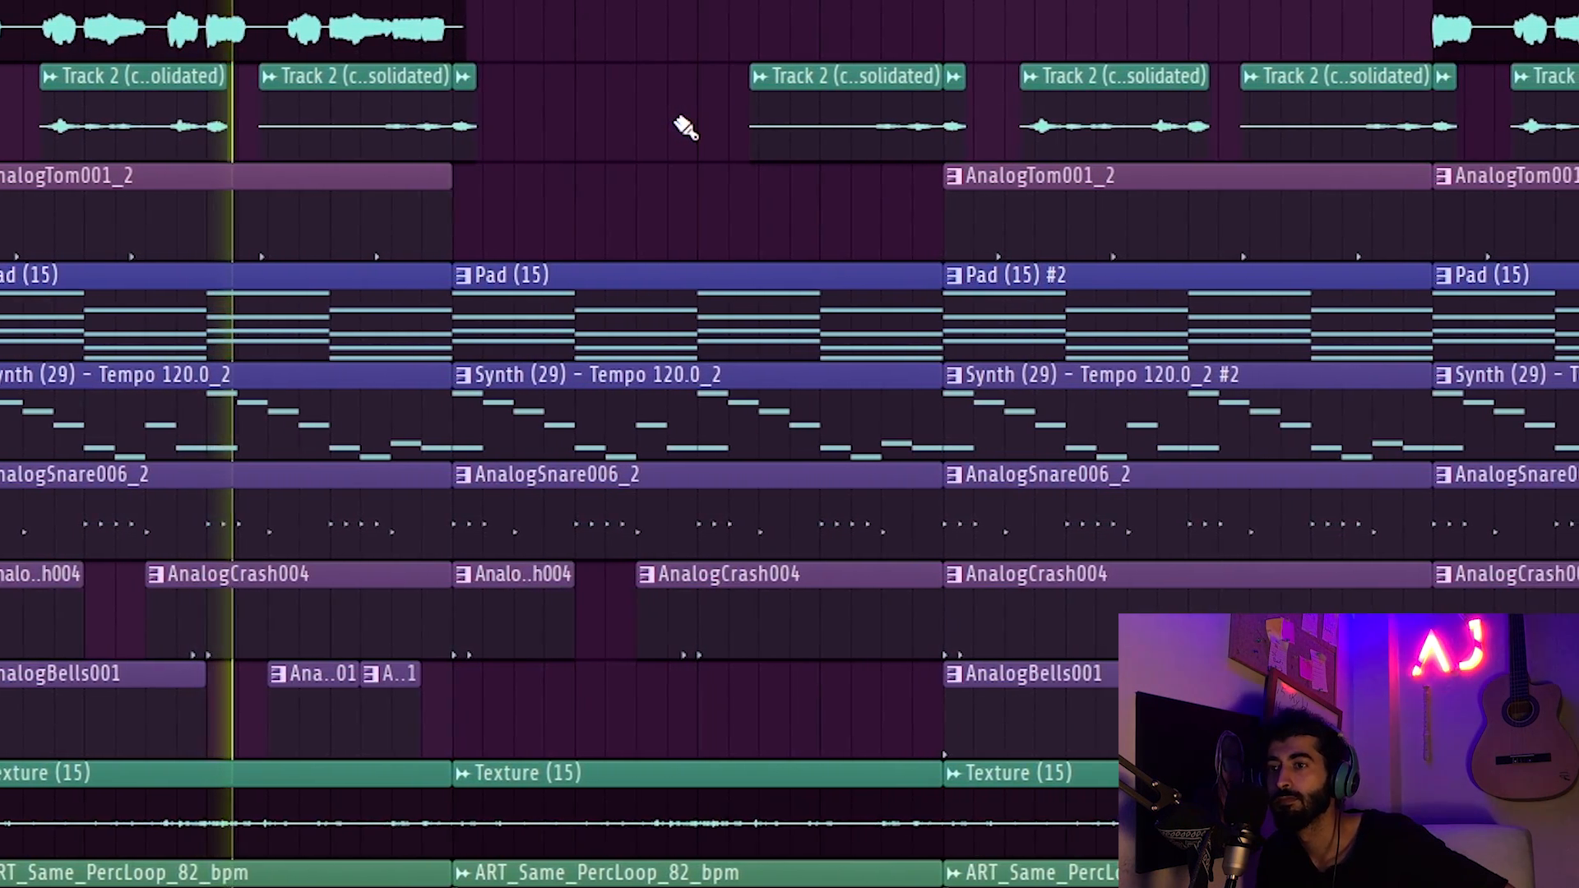
pyautogui.scroll(1, 510, 329)
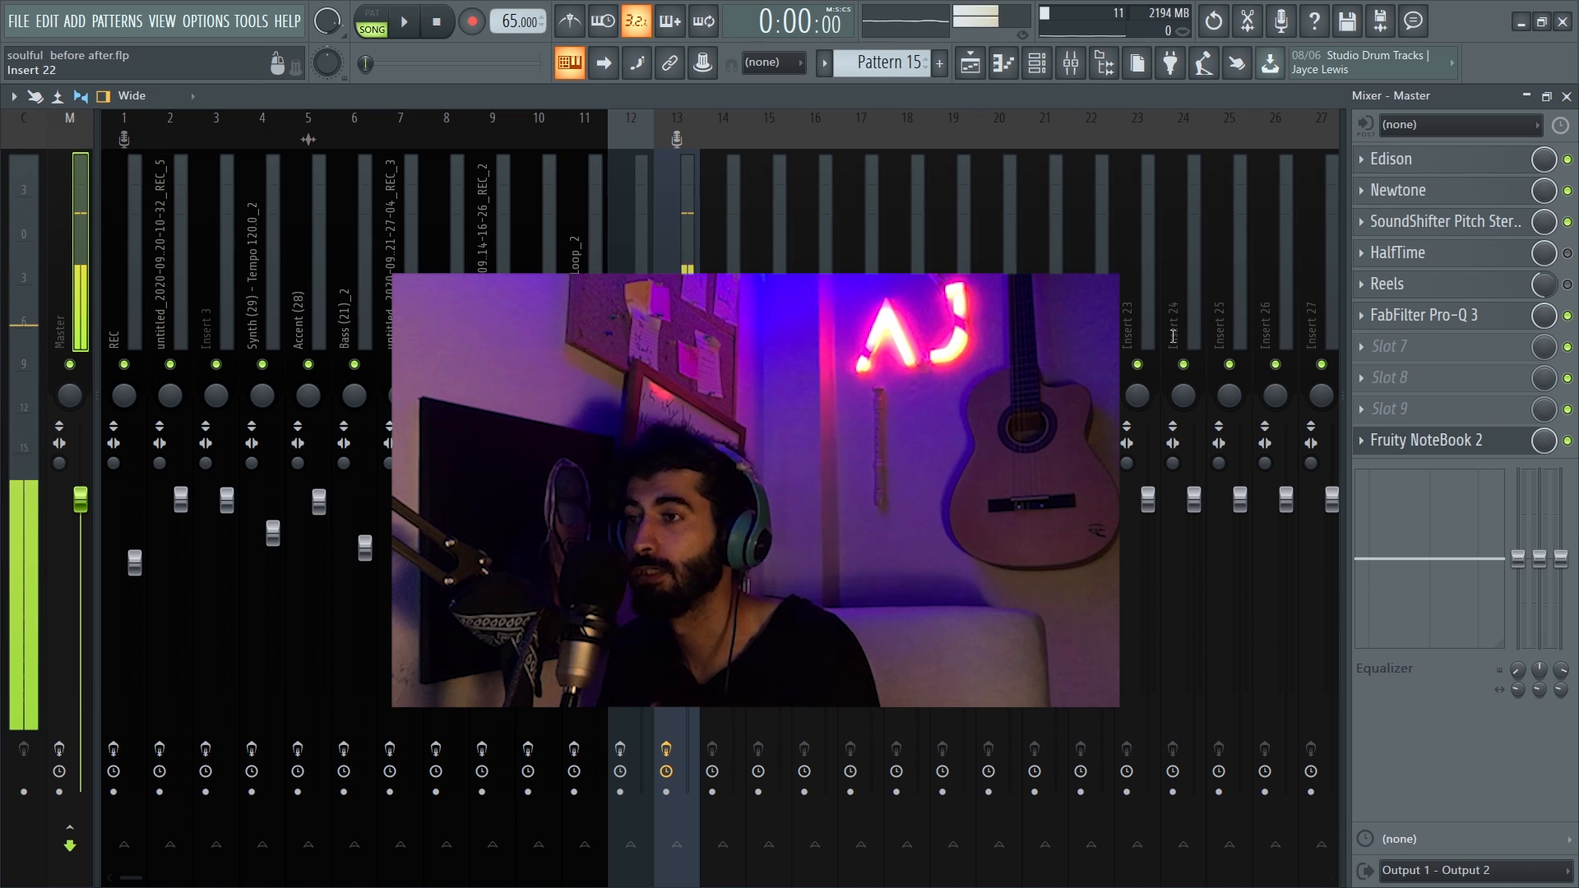
# - Open the playlist, solo the vocal on Track 1, and play its opening before stopping
pyautogui.press('F5')
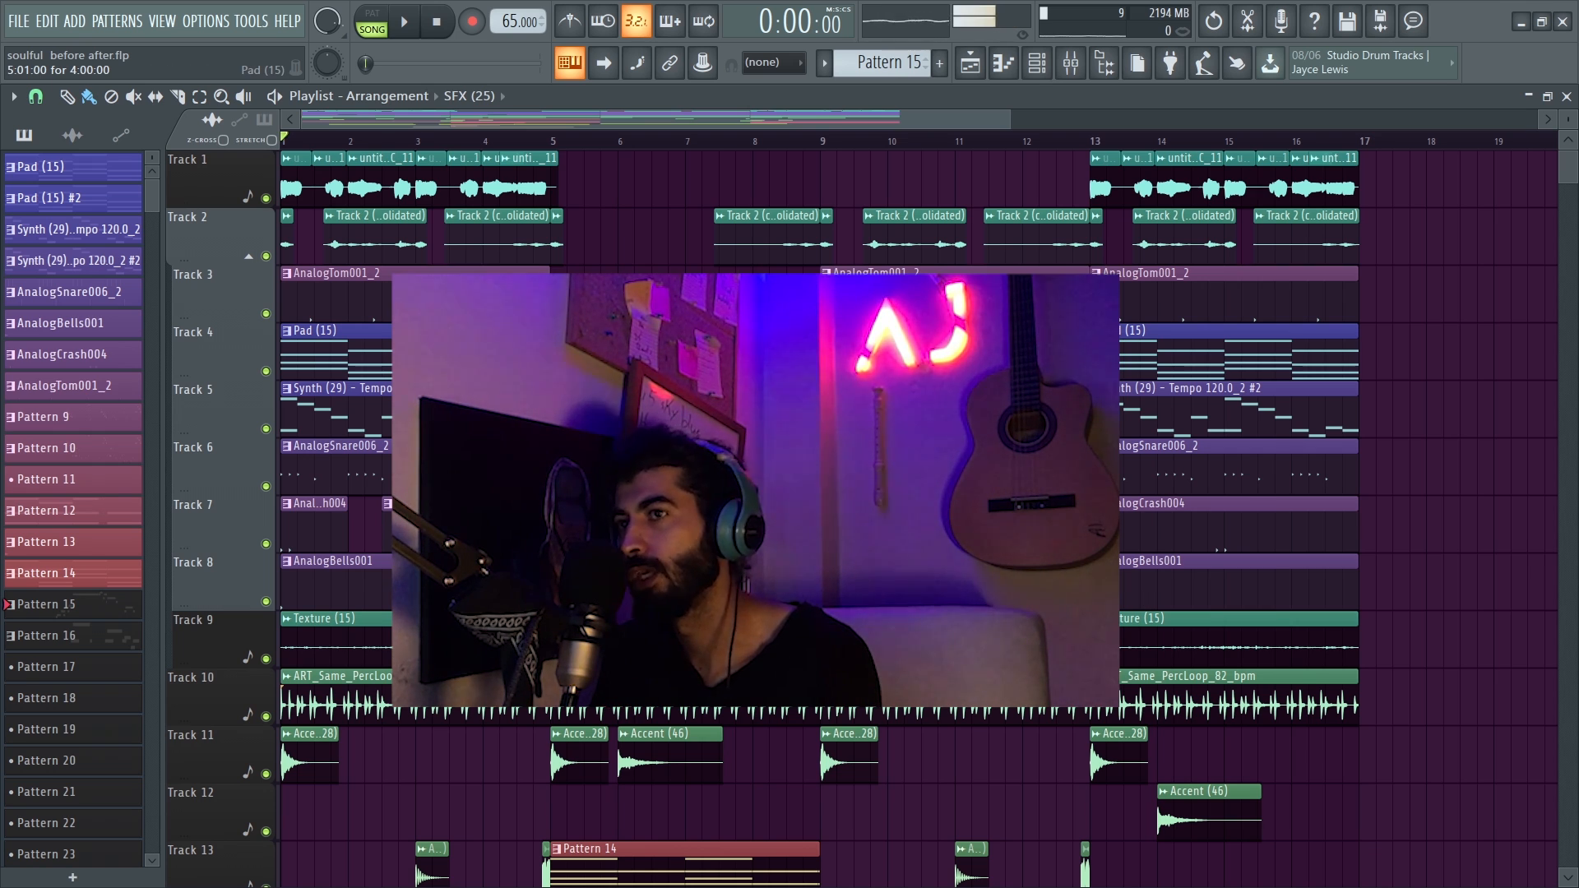
pyautogui.scroll(2, 478, 141)
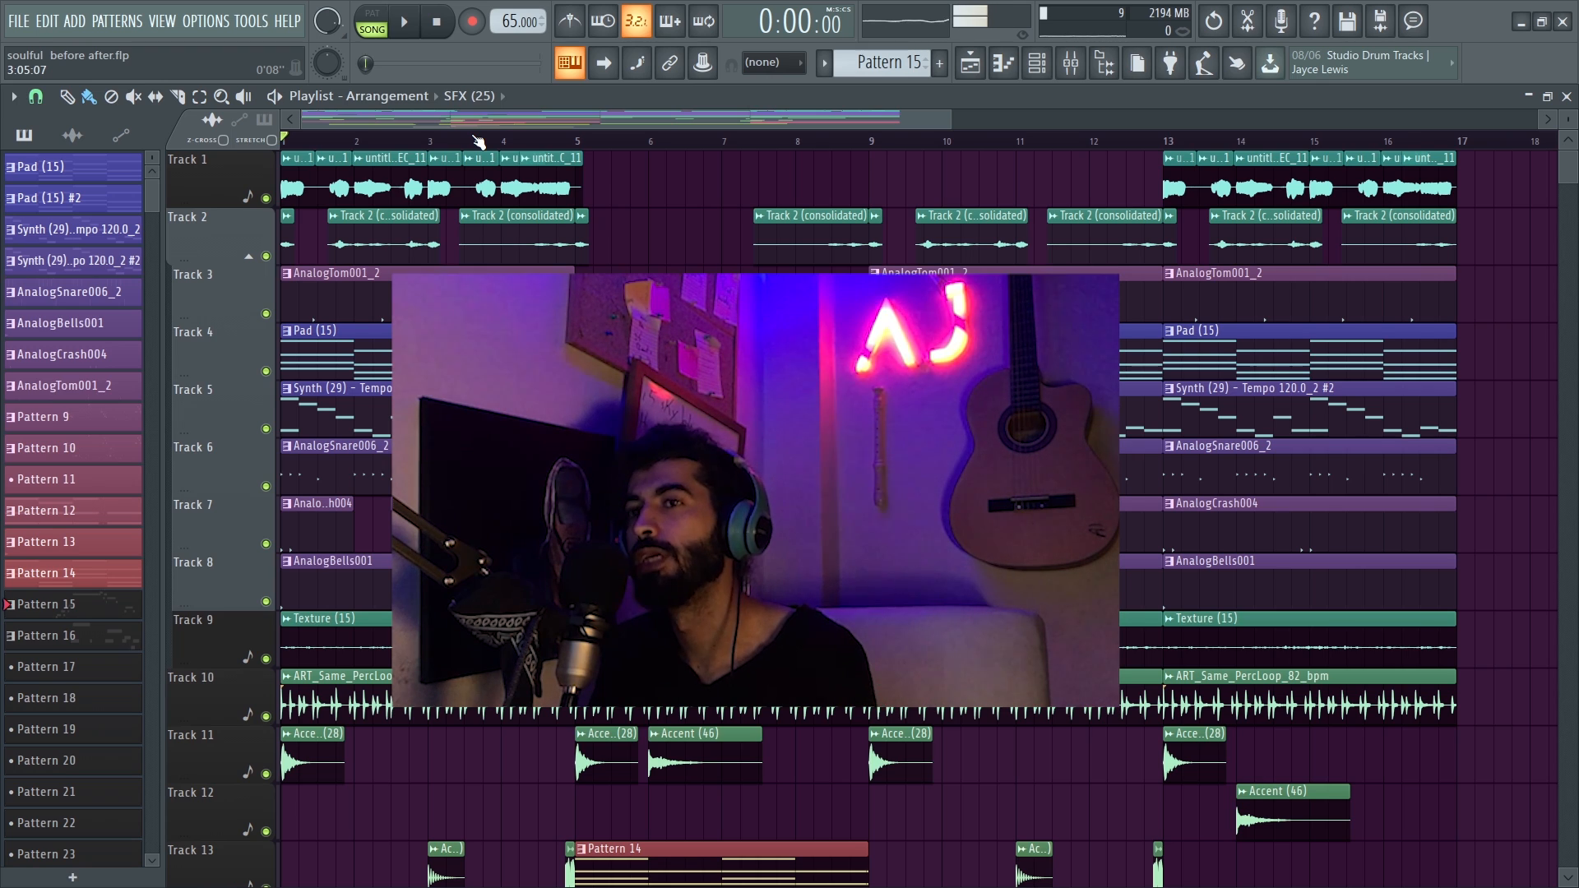
pyautogui.scroll(-3, 477, 140)
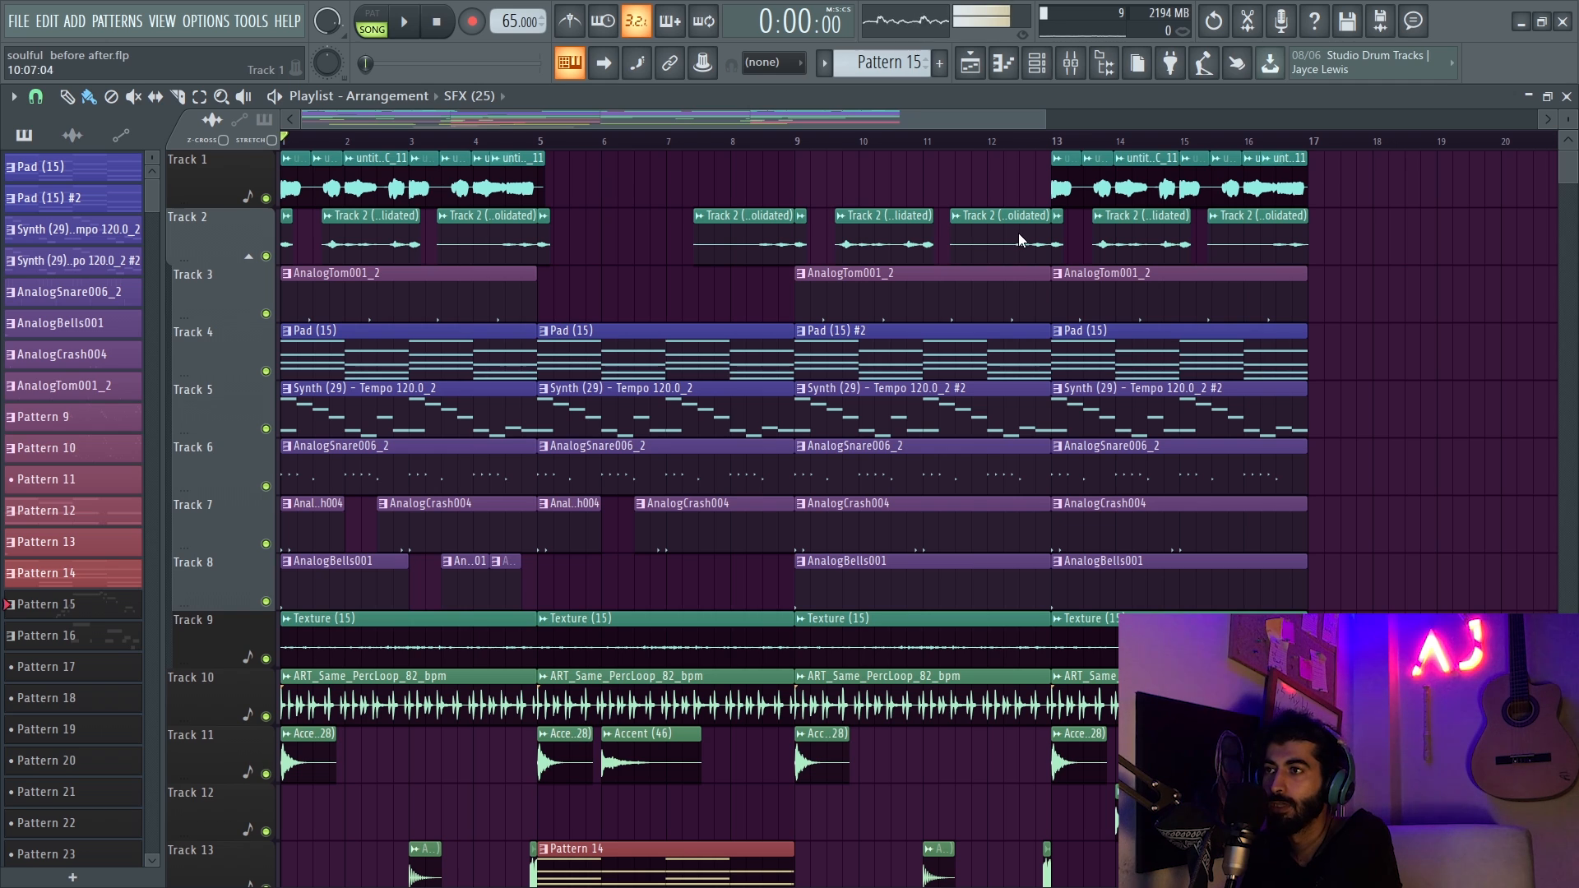
pyautogui.scroll(-1, 1018, 234)
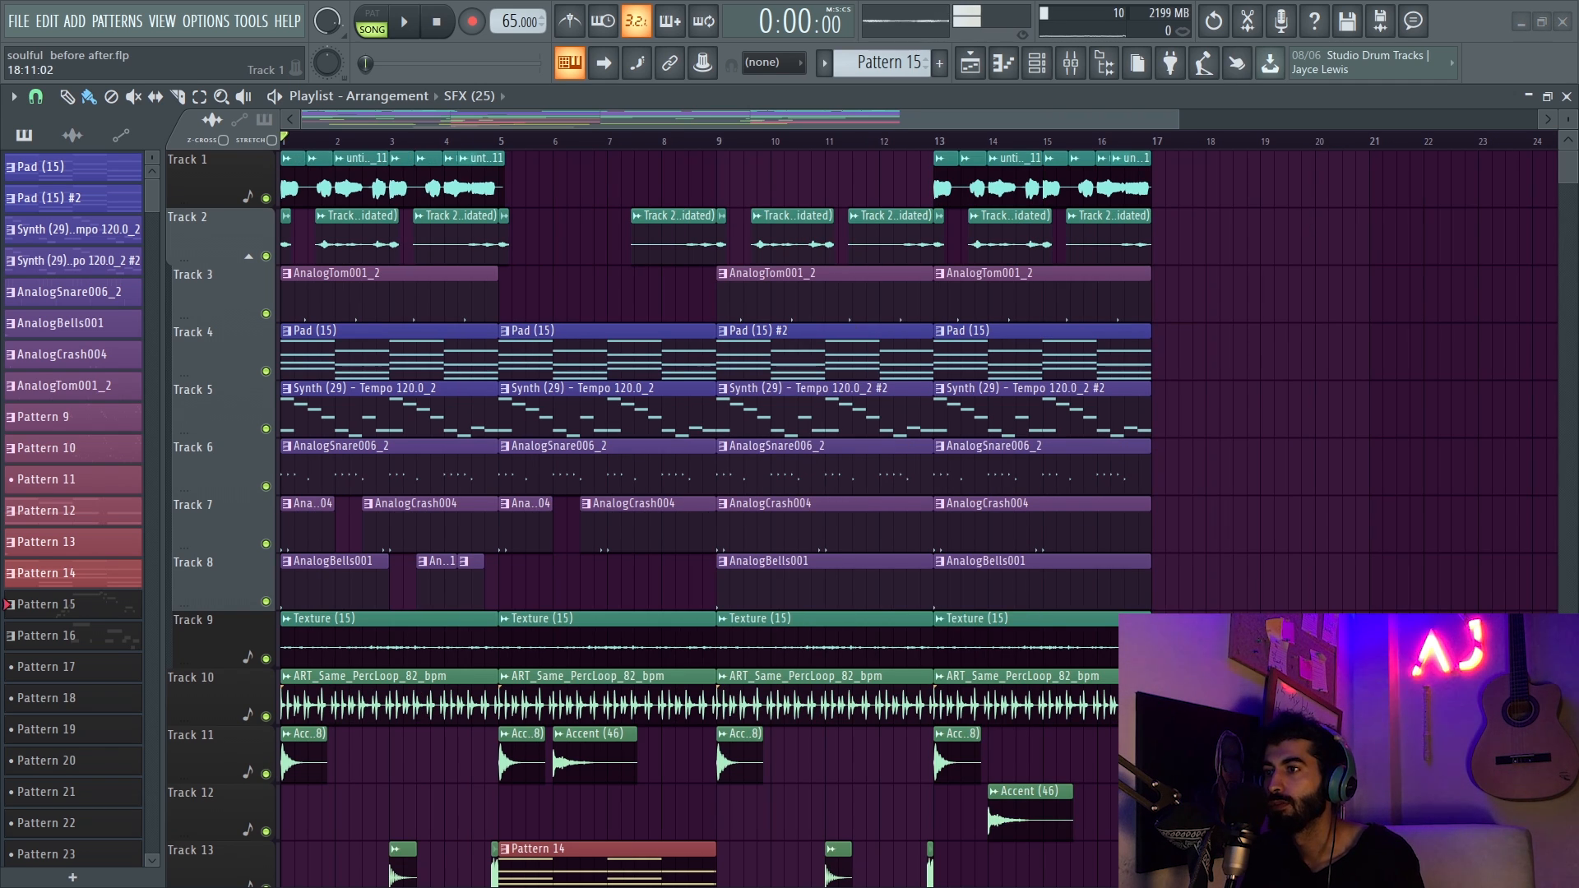
pyautogui.rightClick(265, 198)
pyautogui.press('space')
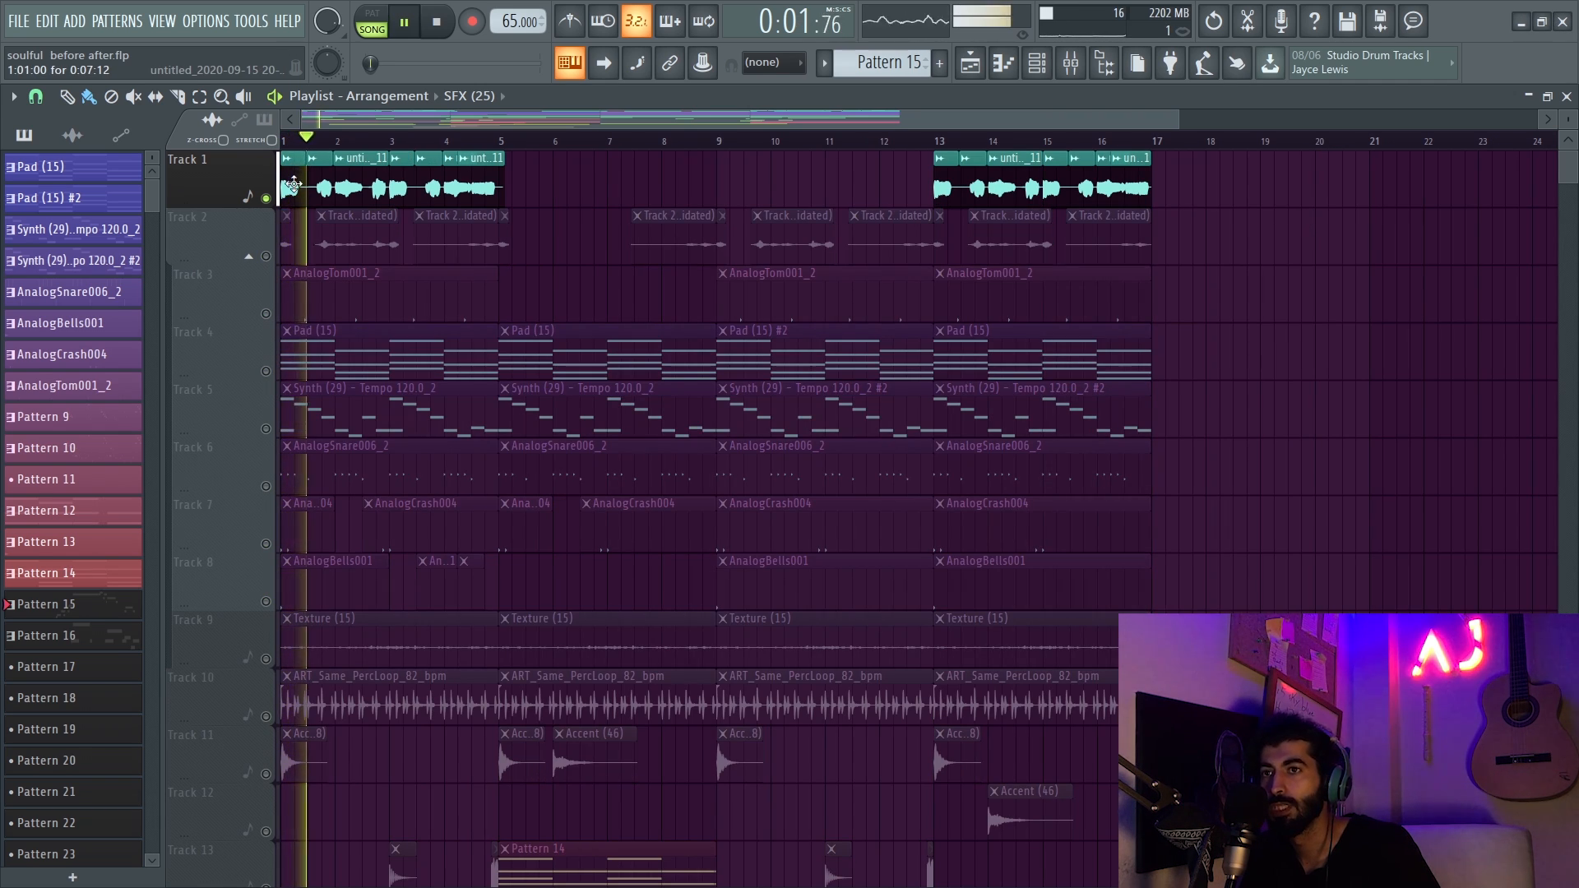
pyautogui.press('space')
# - Open ShaperBox2 from the Track 1 vocal's mixer insert, look over its available shapers, and return to the Volume shaper
pyautogui.doubleClick(307, 177)
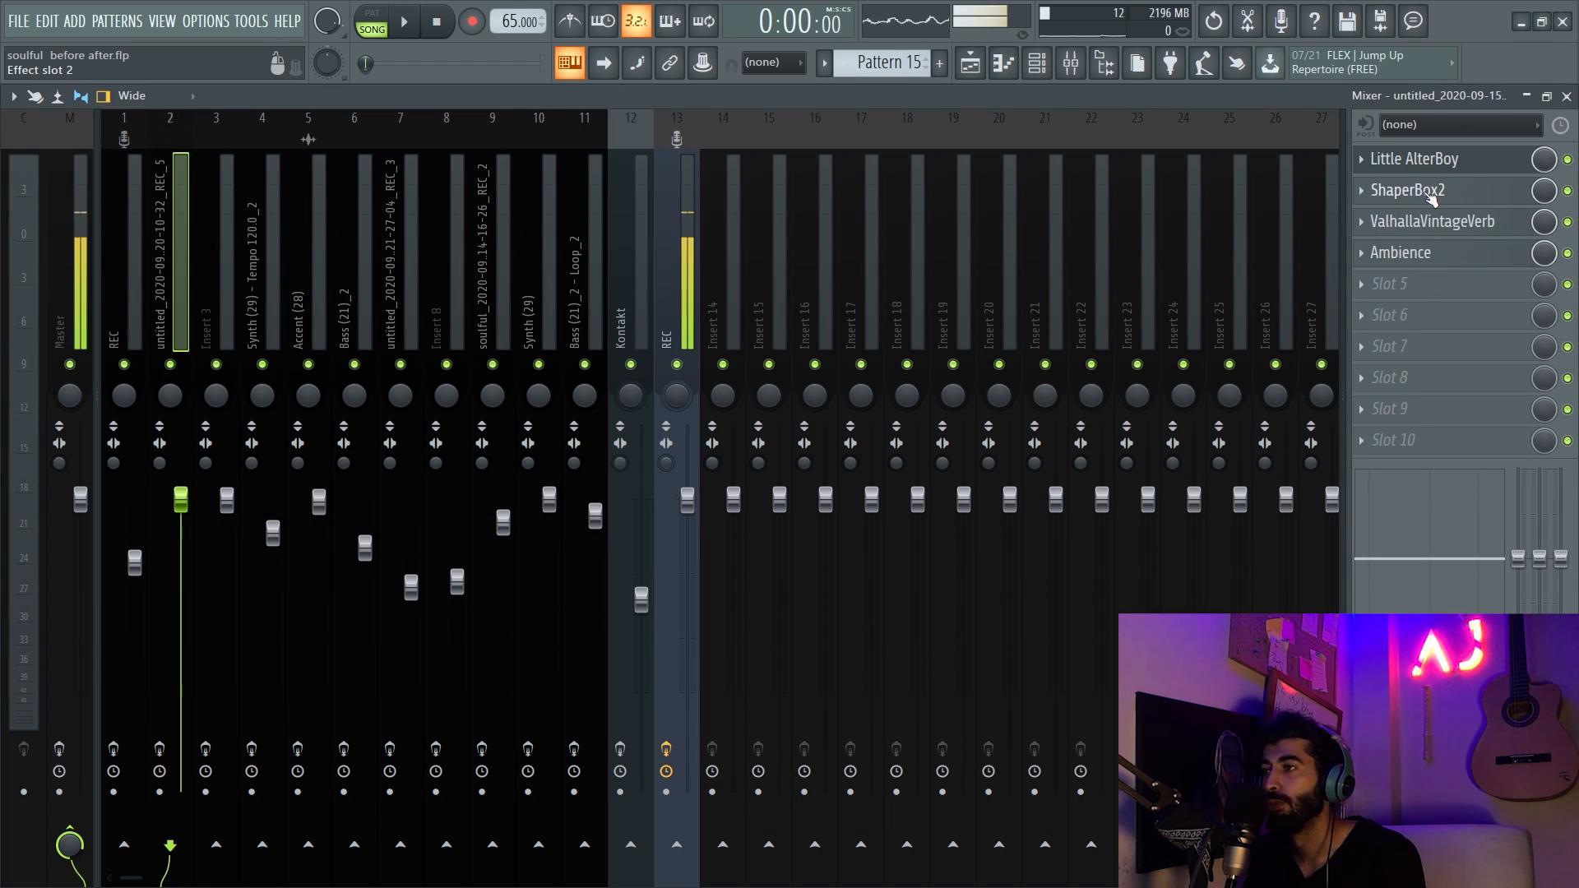
pyautogui.click(1407, 190)
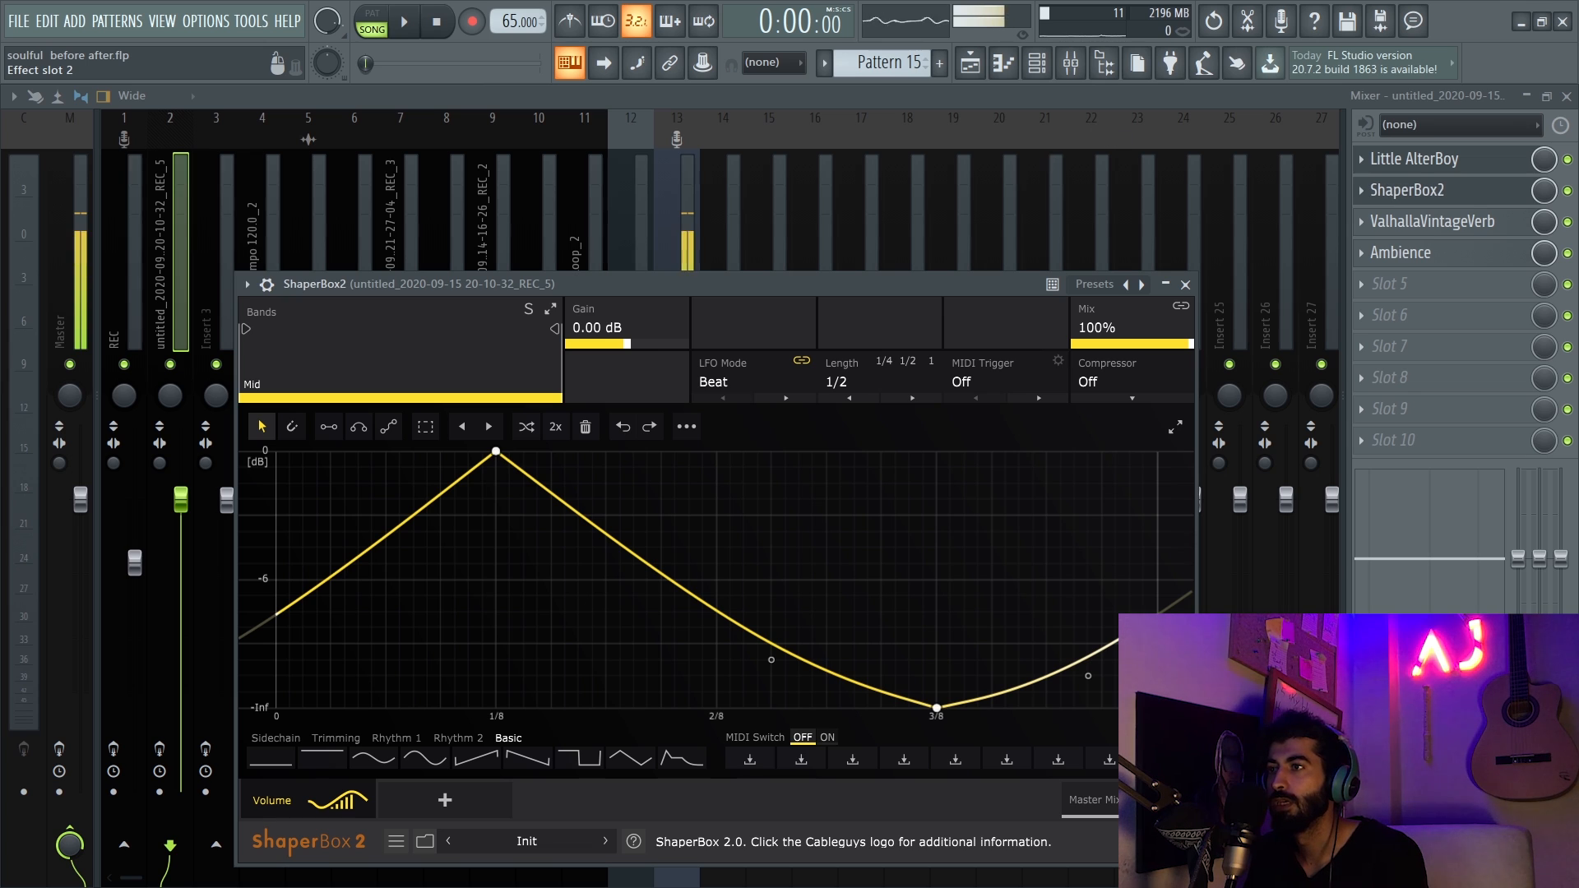
pyautogui.moveTo(923, 285); pyautogui.dragTo(803, 178)
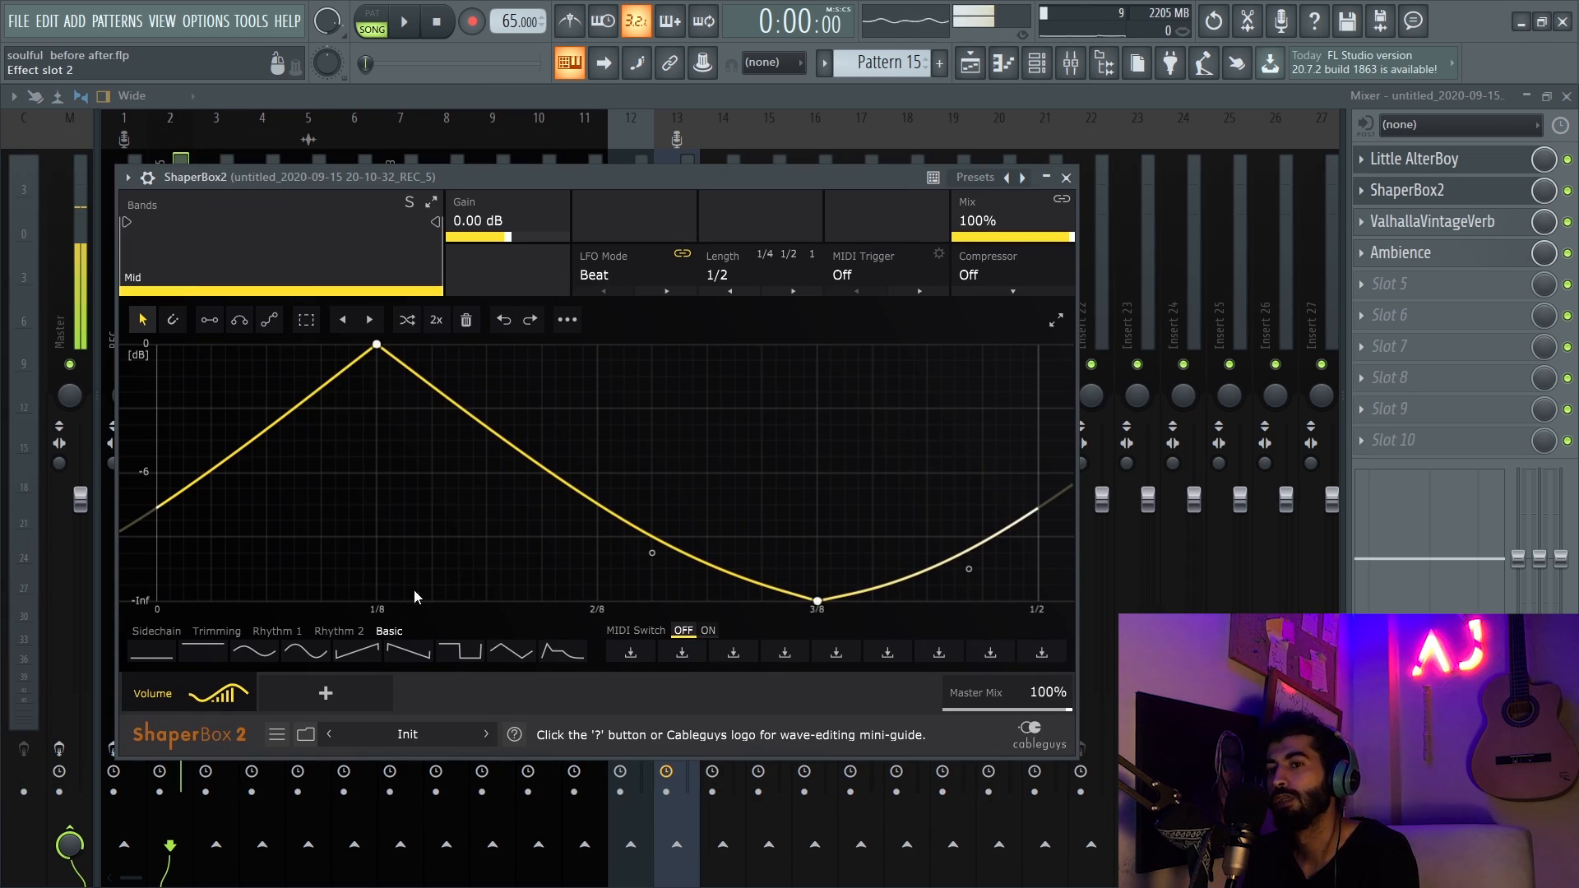
pyautogui.click(326, 693)
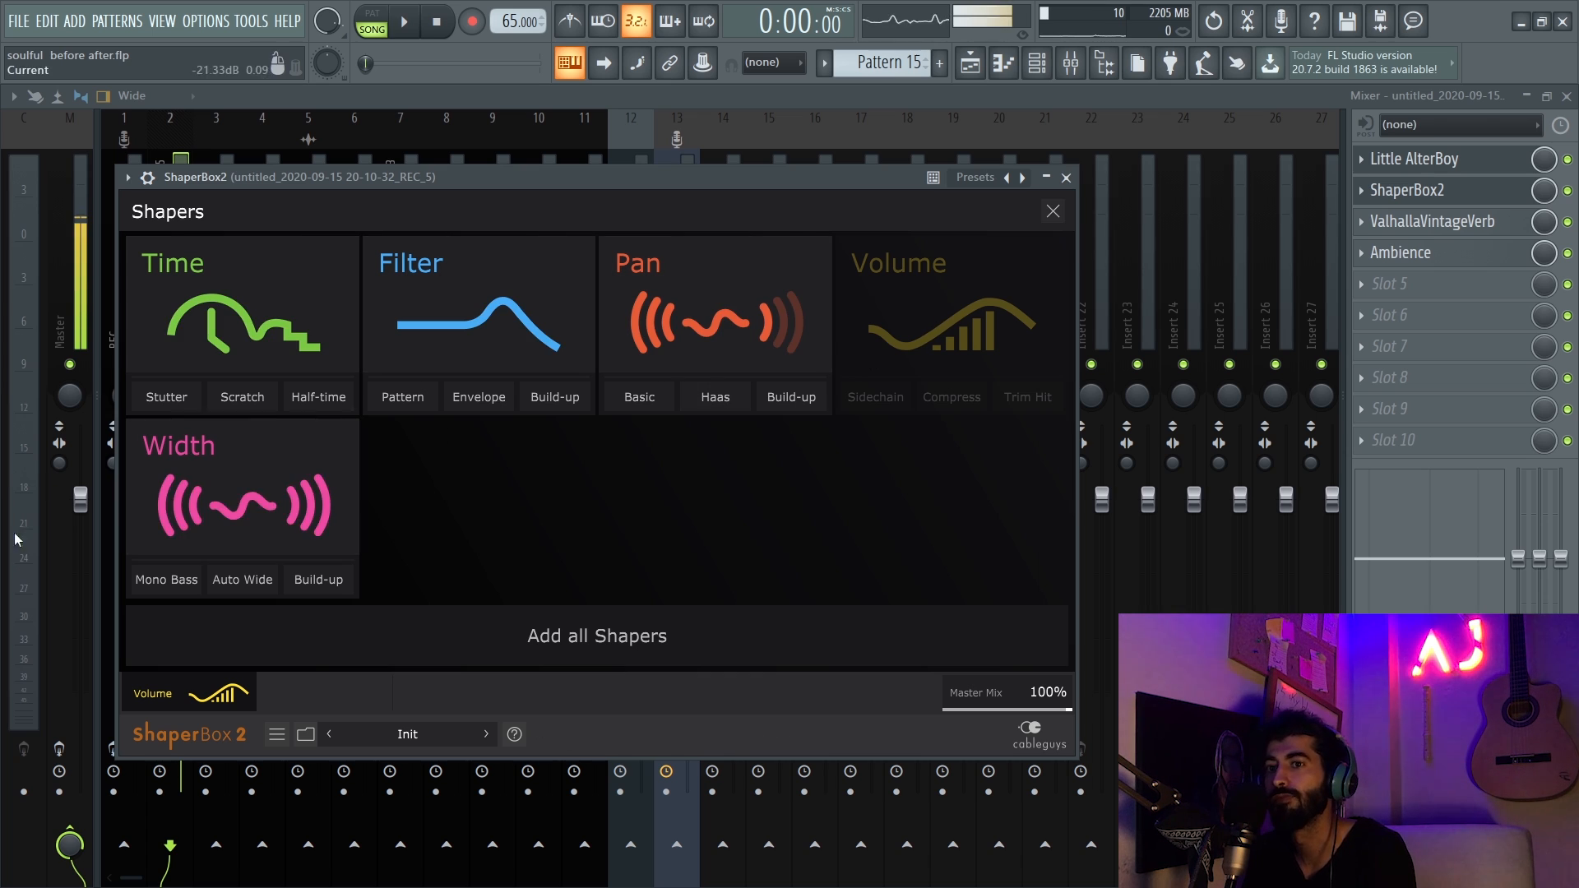
pyautogui.click(220, 708)
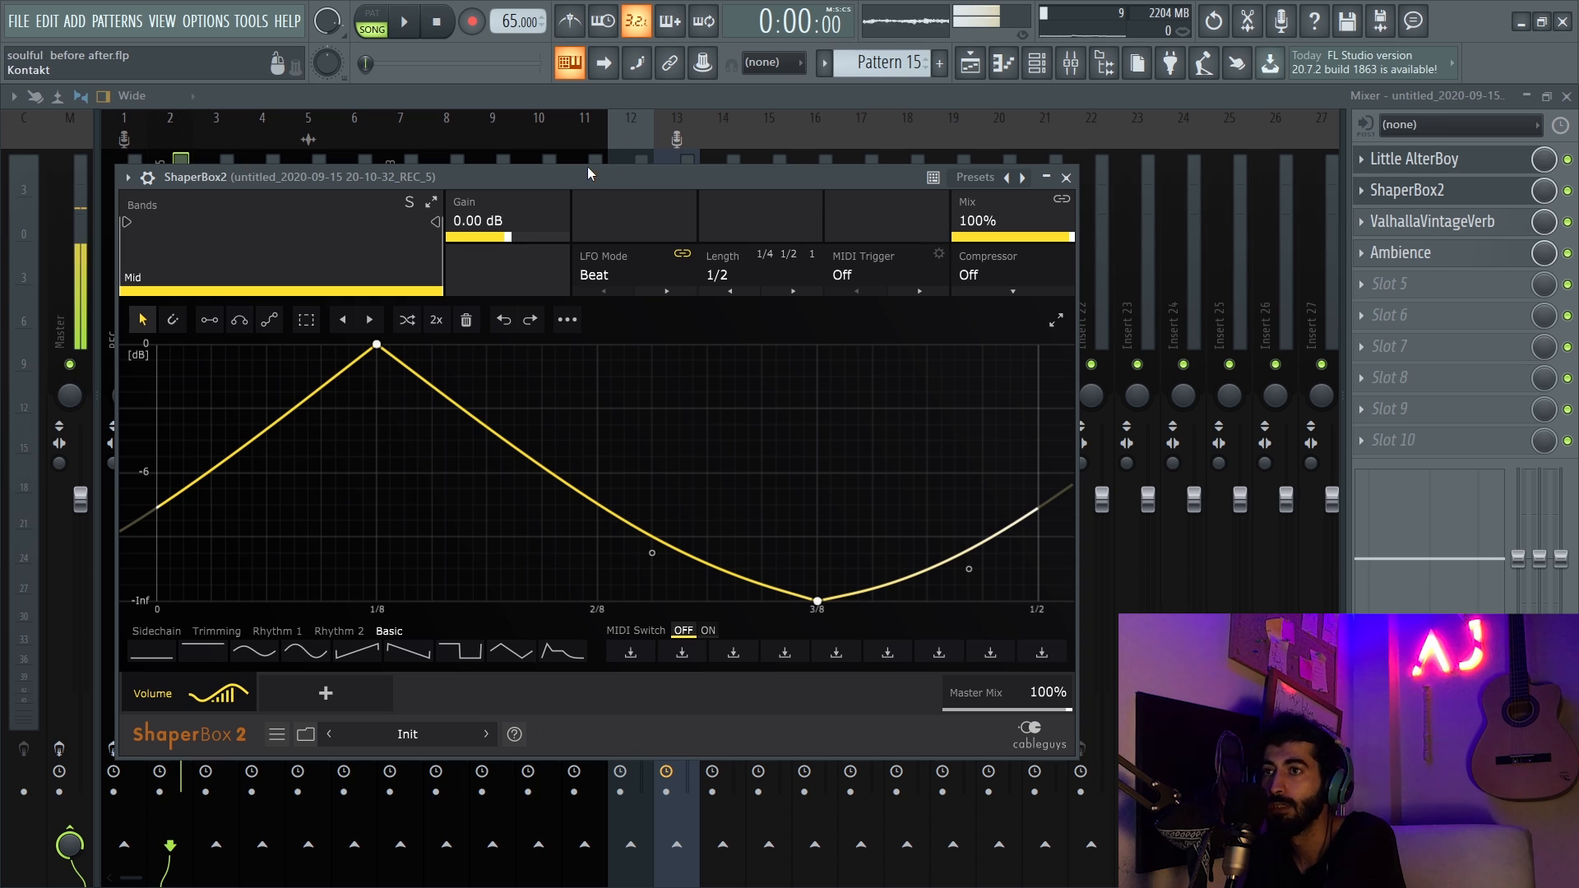
pyautogui.moveTo(588, 173); pyautogui.dragTo(636, 145)
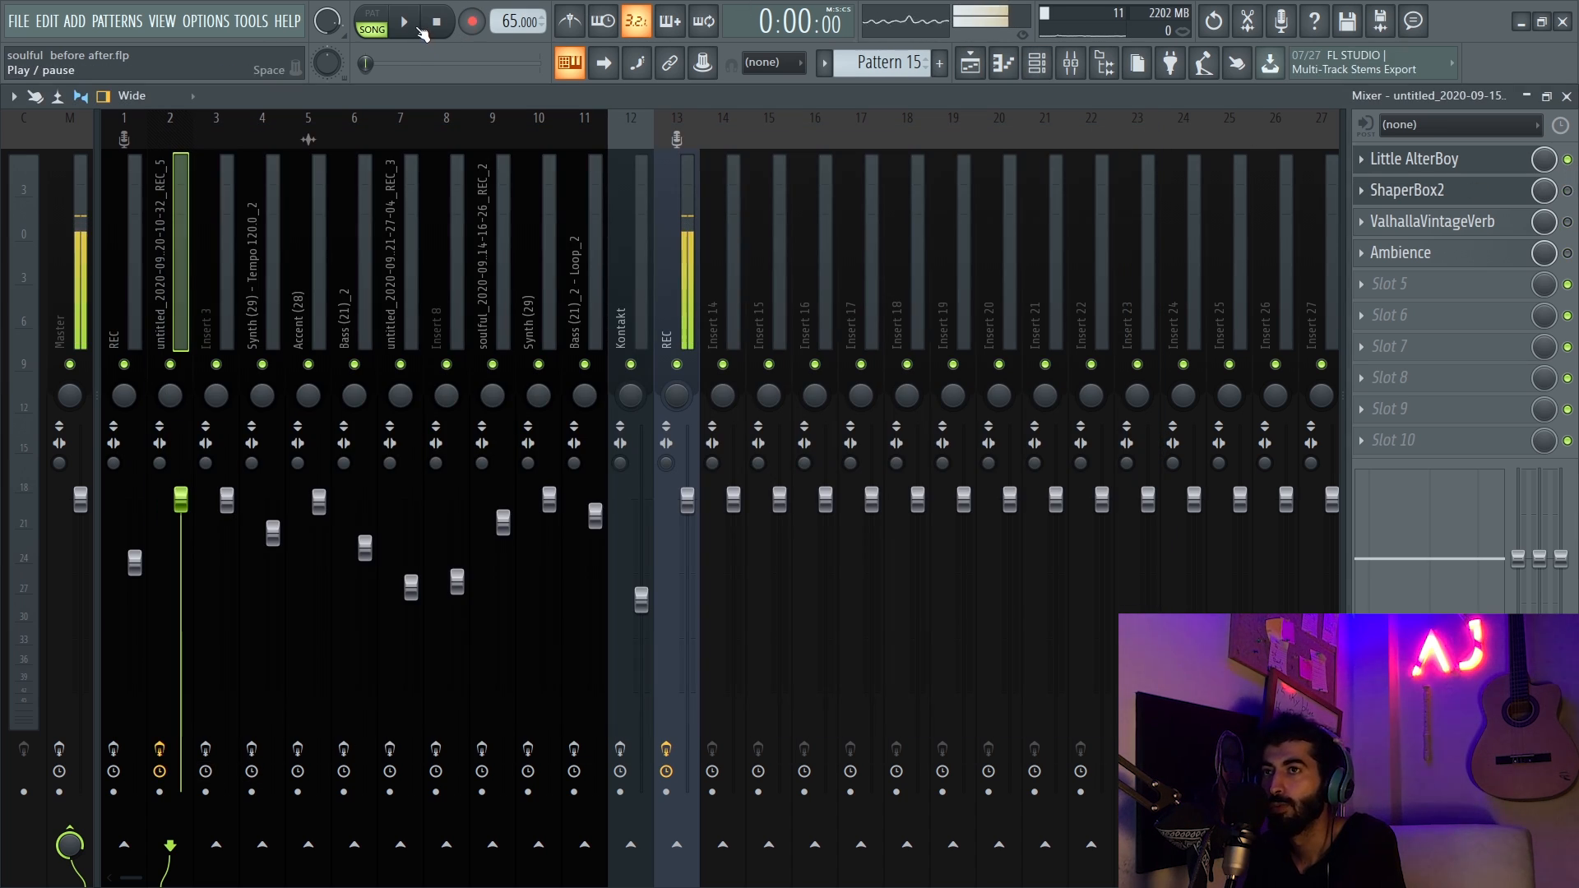
# - Play the soloed vocal with Little AlterBoy, bypass that effect to compare, and stop playback
pyautogui.click(419, 30)
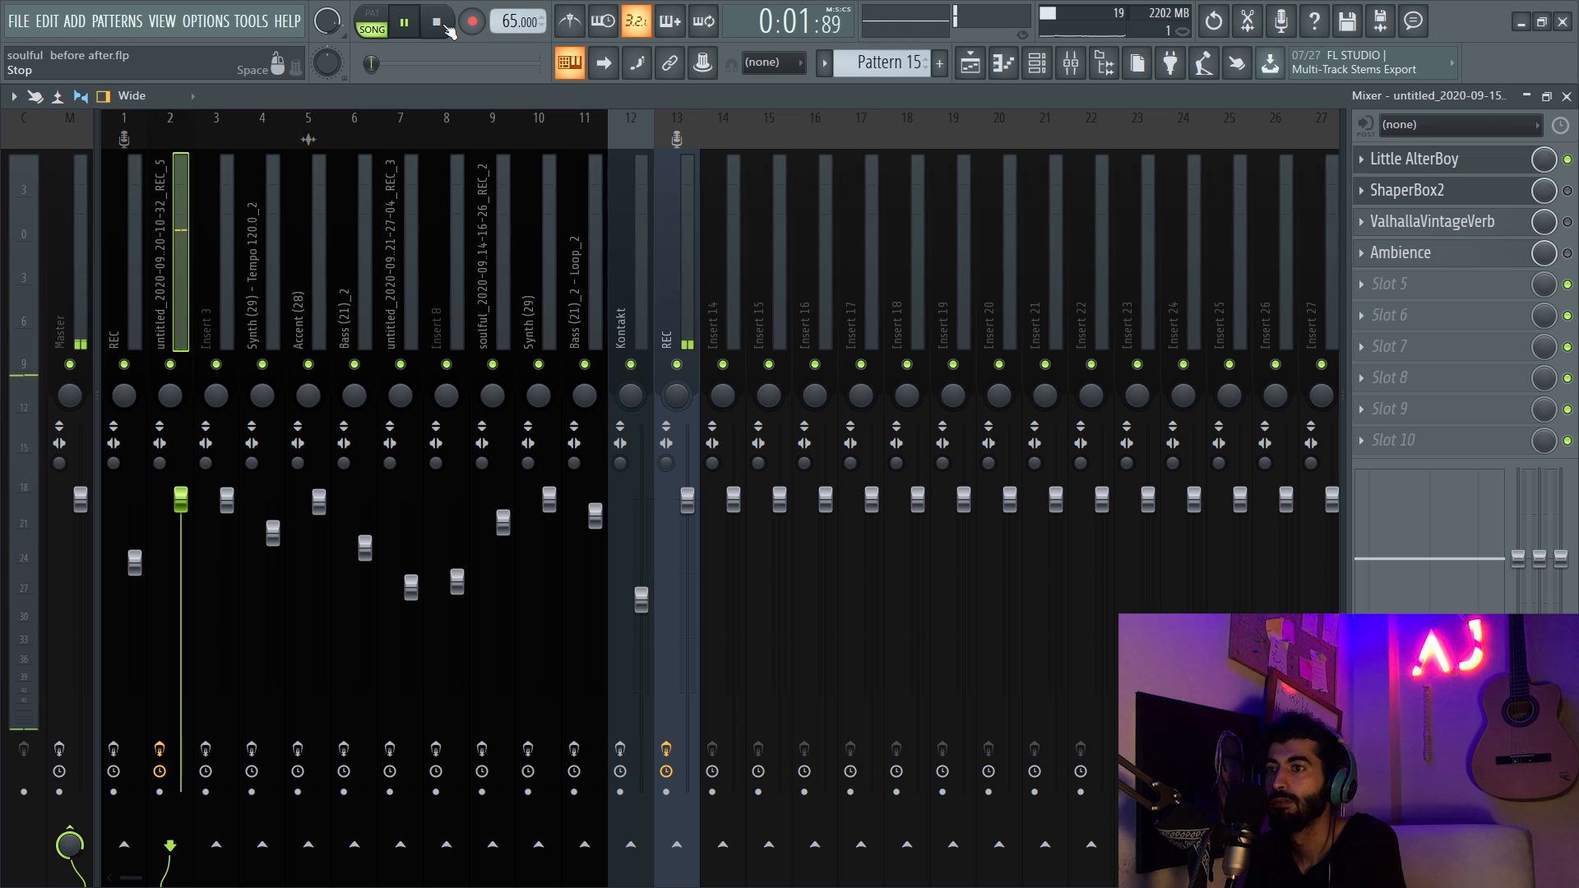
pyautogui.click(1567, 160)
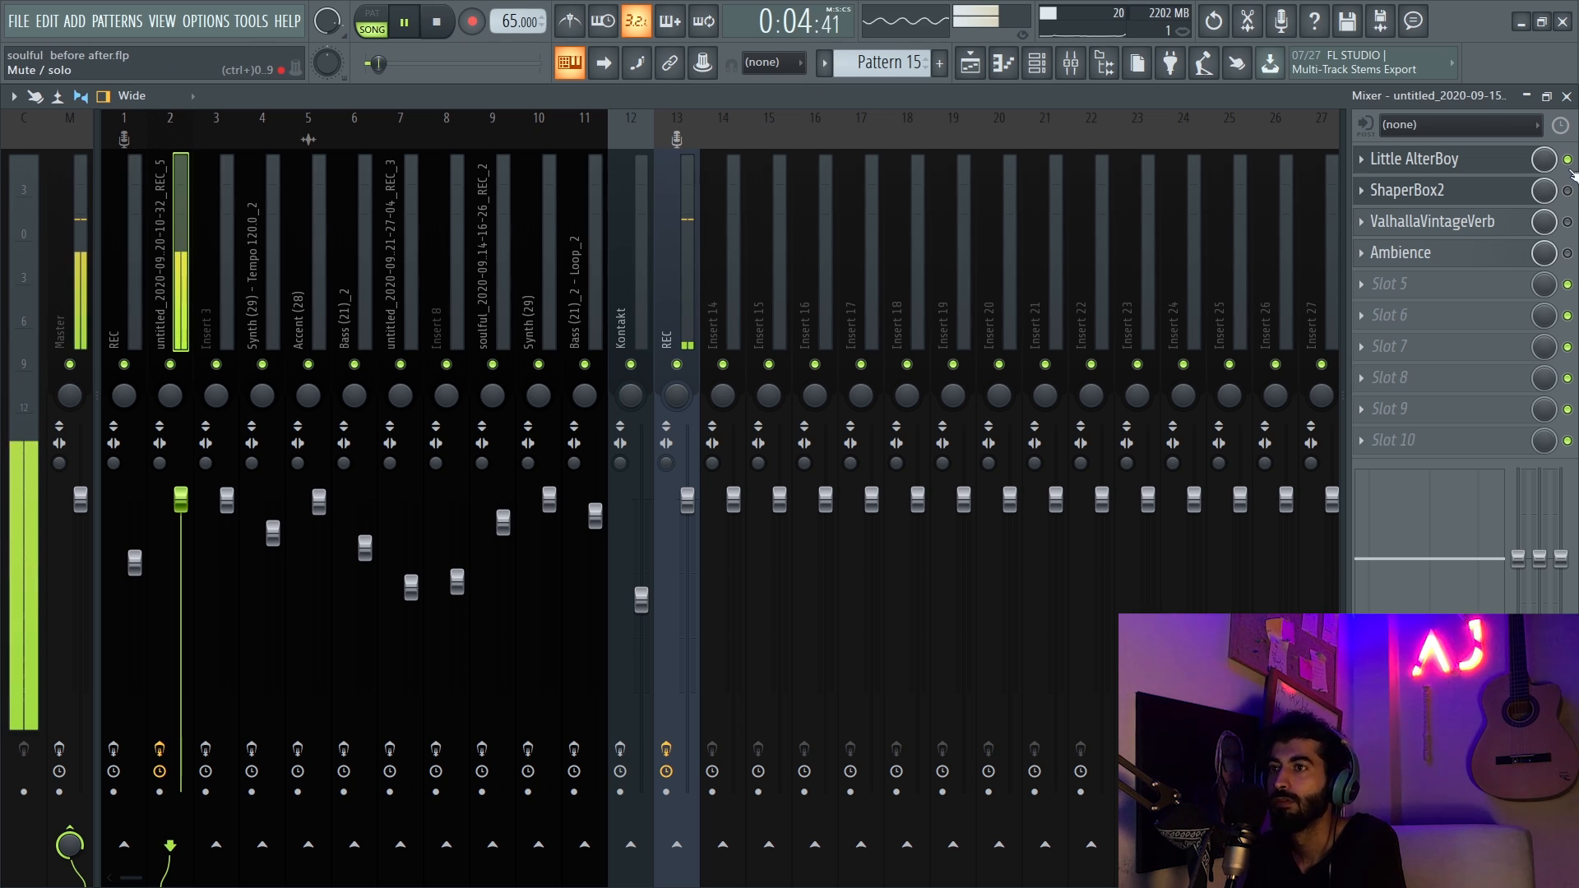
pyautogui.click(437, 30)
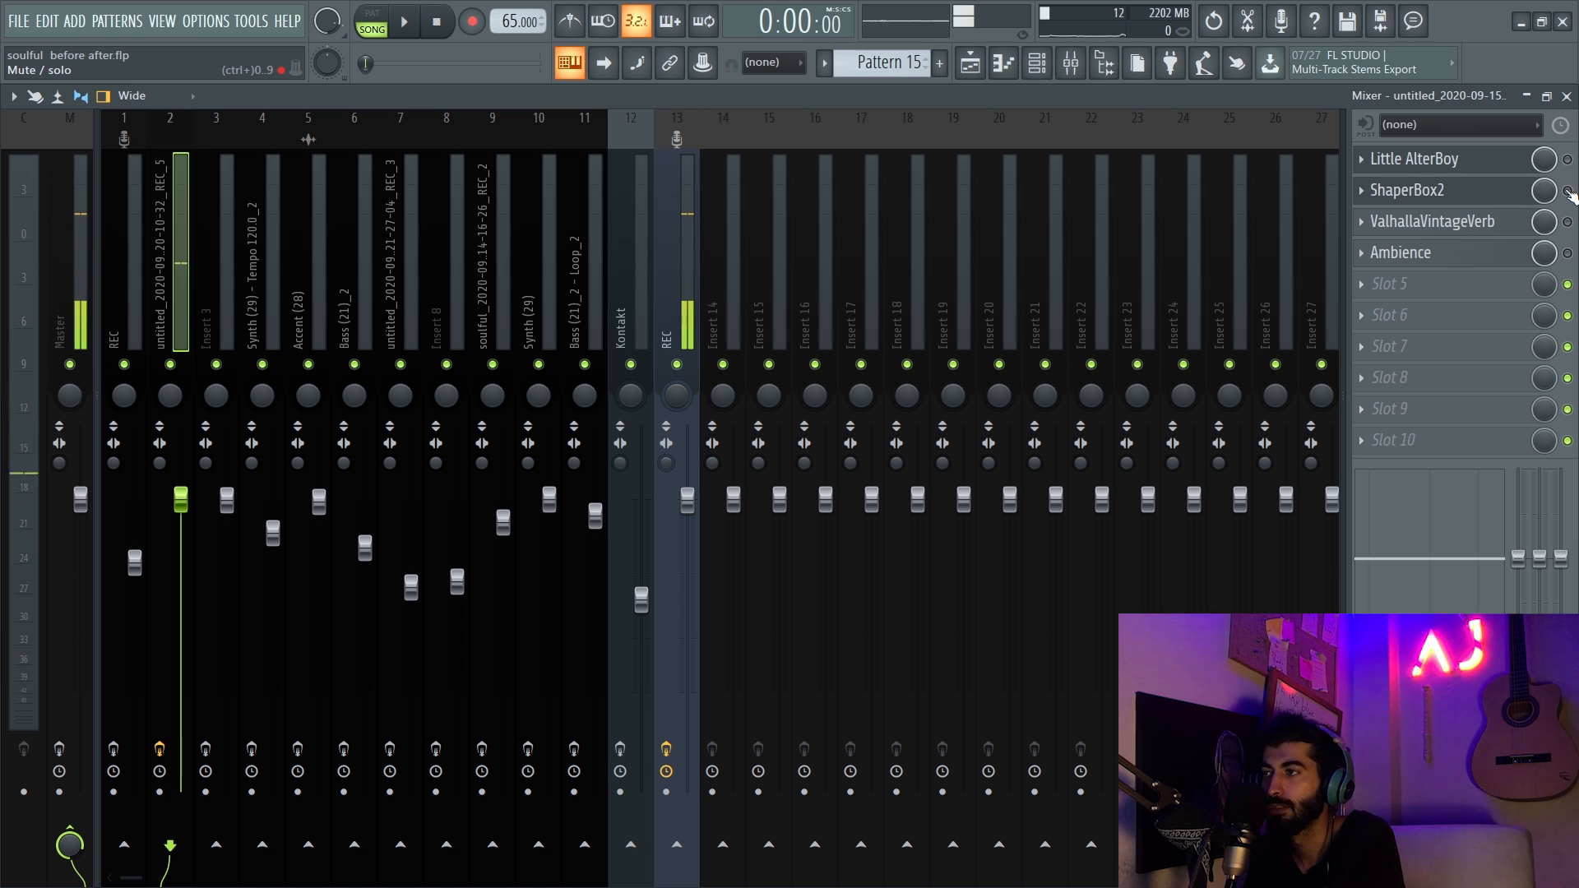
# - Enable ShaperBox2 on the vocal insert, open its window, and play the vocal through it
pyautogui.click(1567, 191)
pyautogui.click(1407, 190)
pyautogui.click(406, 23)
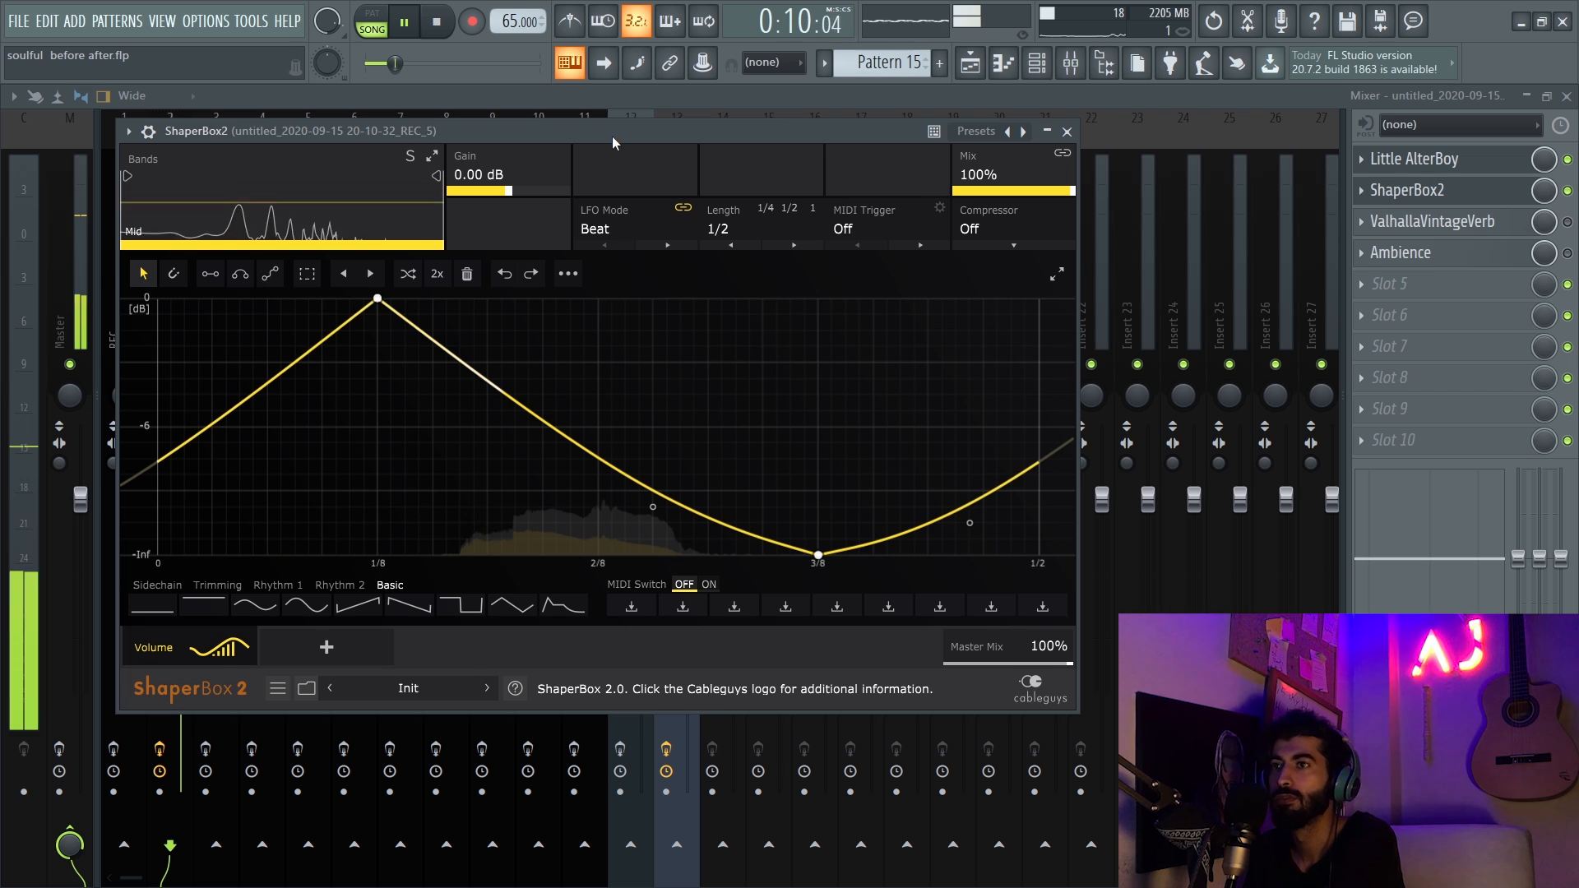
# - Enable ValhallaVintageVerb and Ambience on the vocal insert, listen to the processed vocal, and stop playback
pyautogui.click(1567, 222)
pyautogui.click(1568, 253)
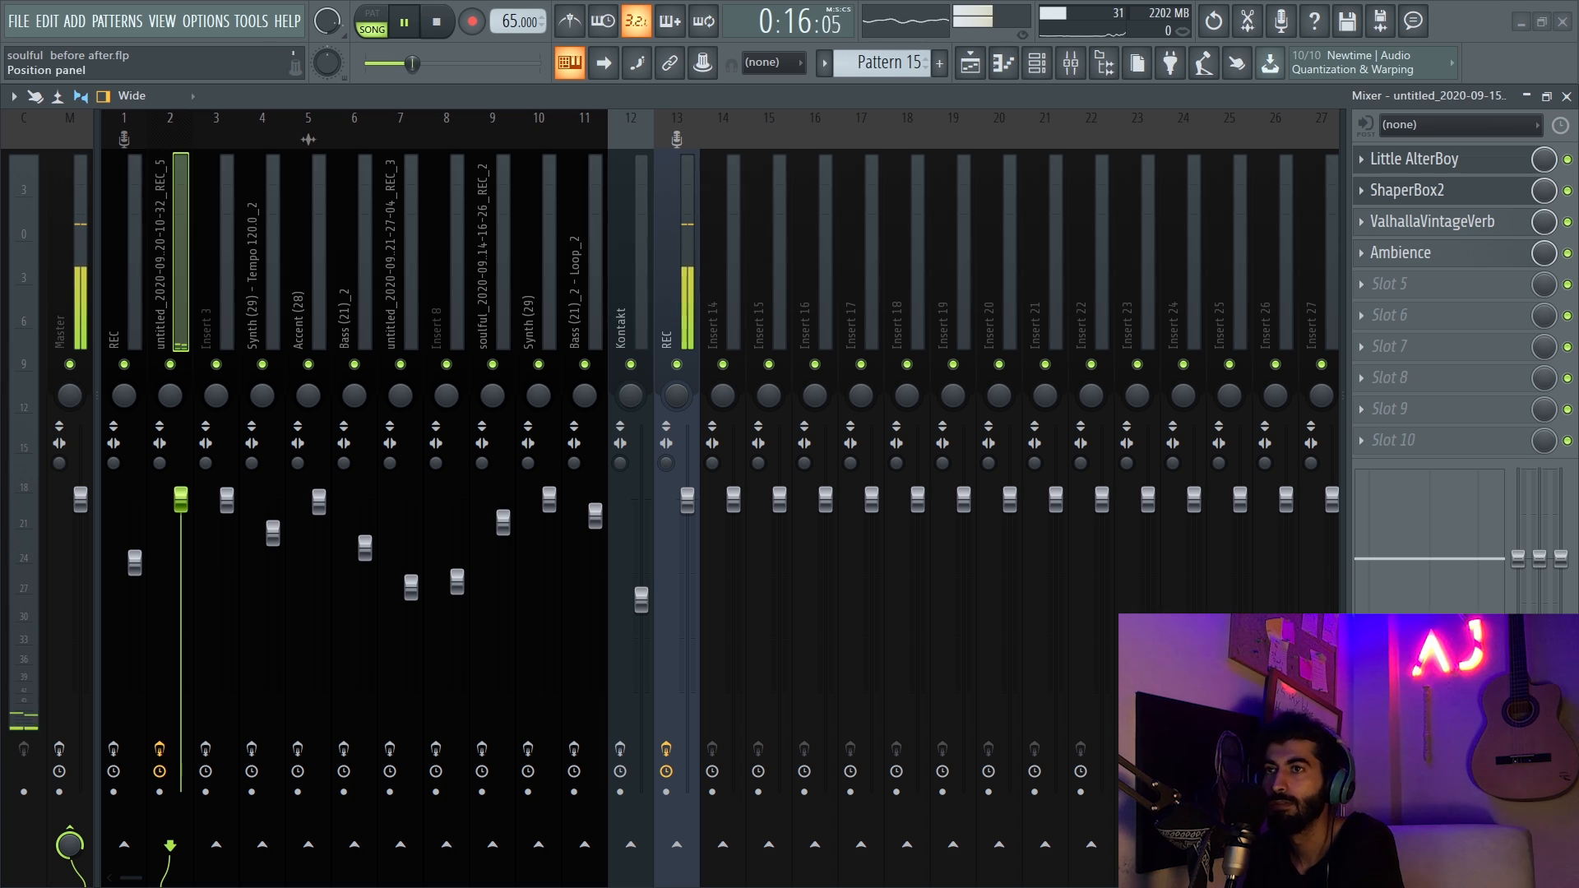
pyautogui.click(439, 21)
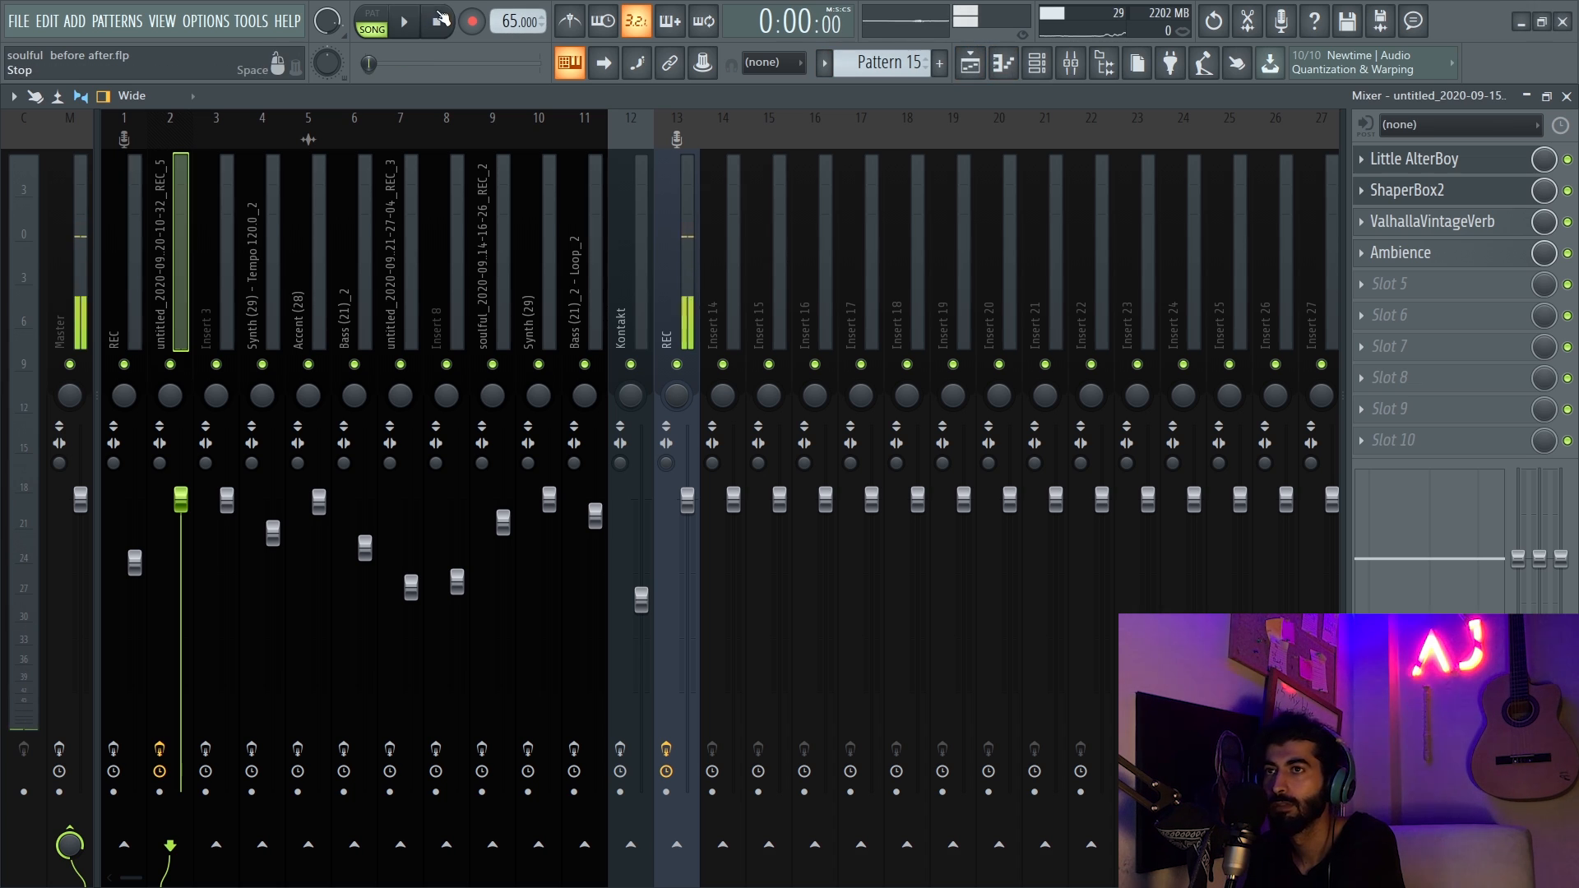
pyautogui.press('space')
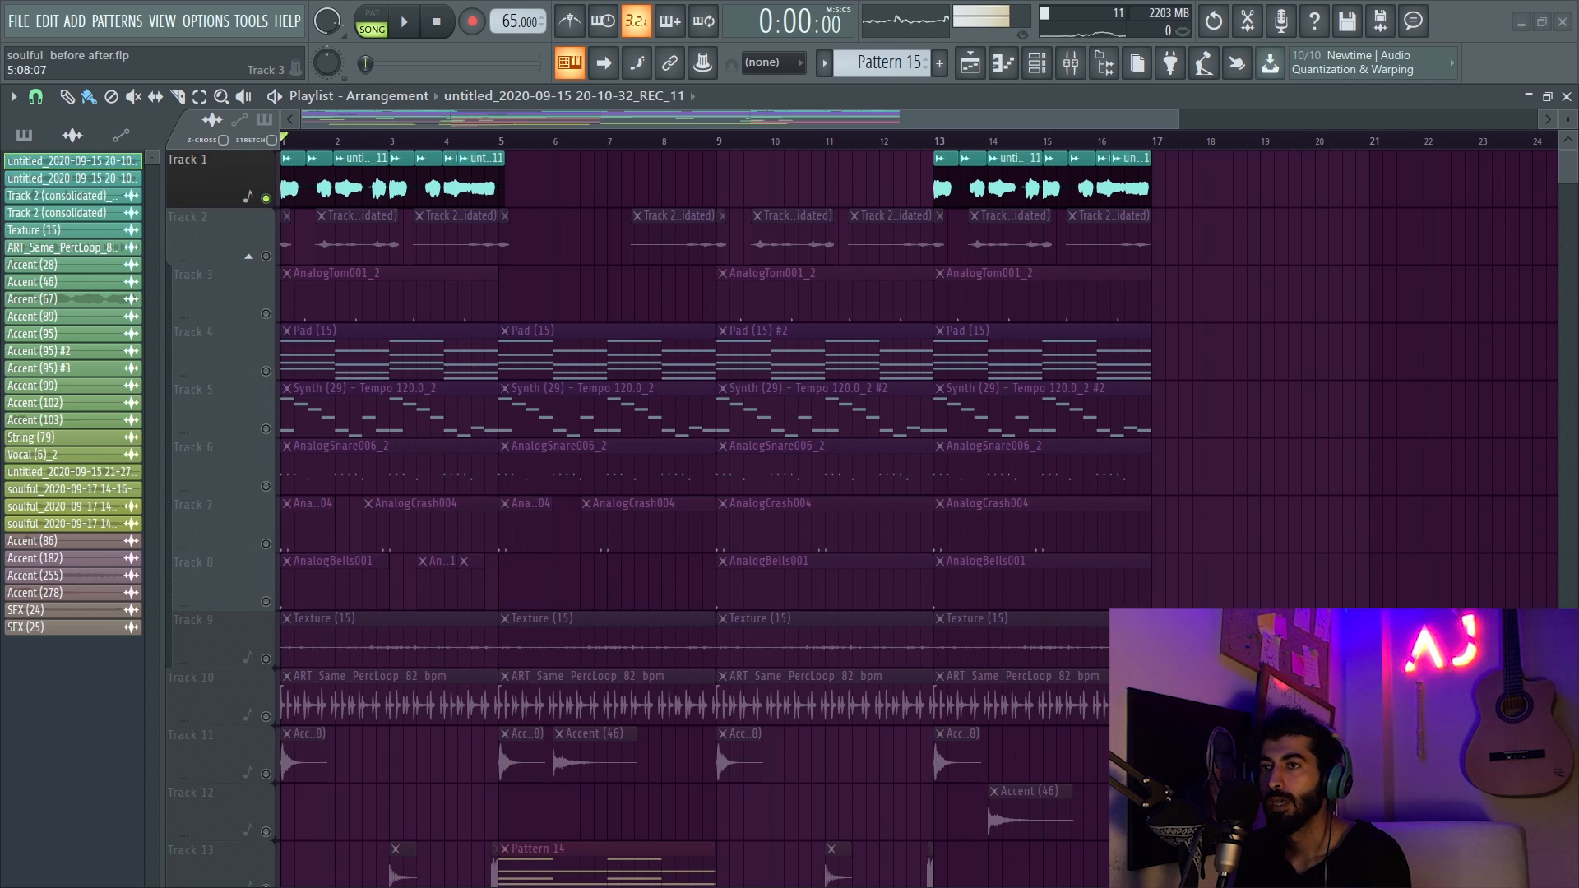
# - Find the vocal clips on Track 21 and examine the sample settings of the first one, closing them when done
pyautogui.scroll(-3, 576, 493)
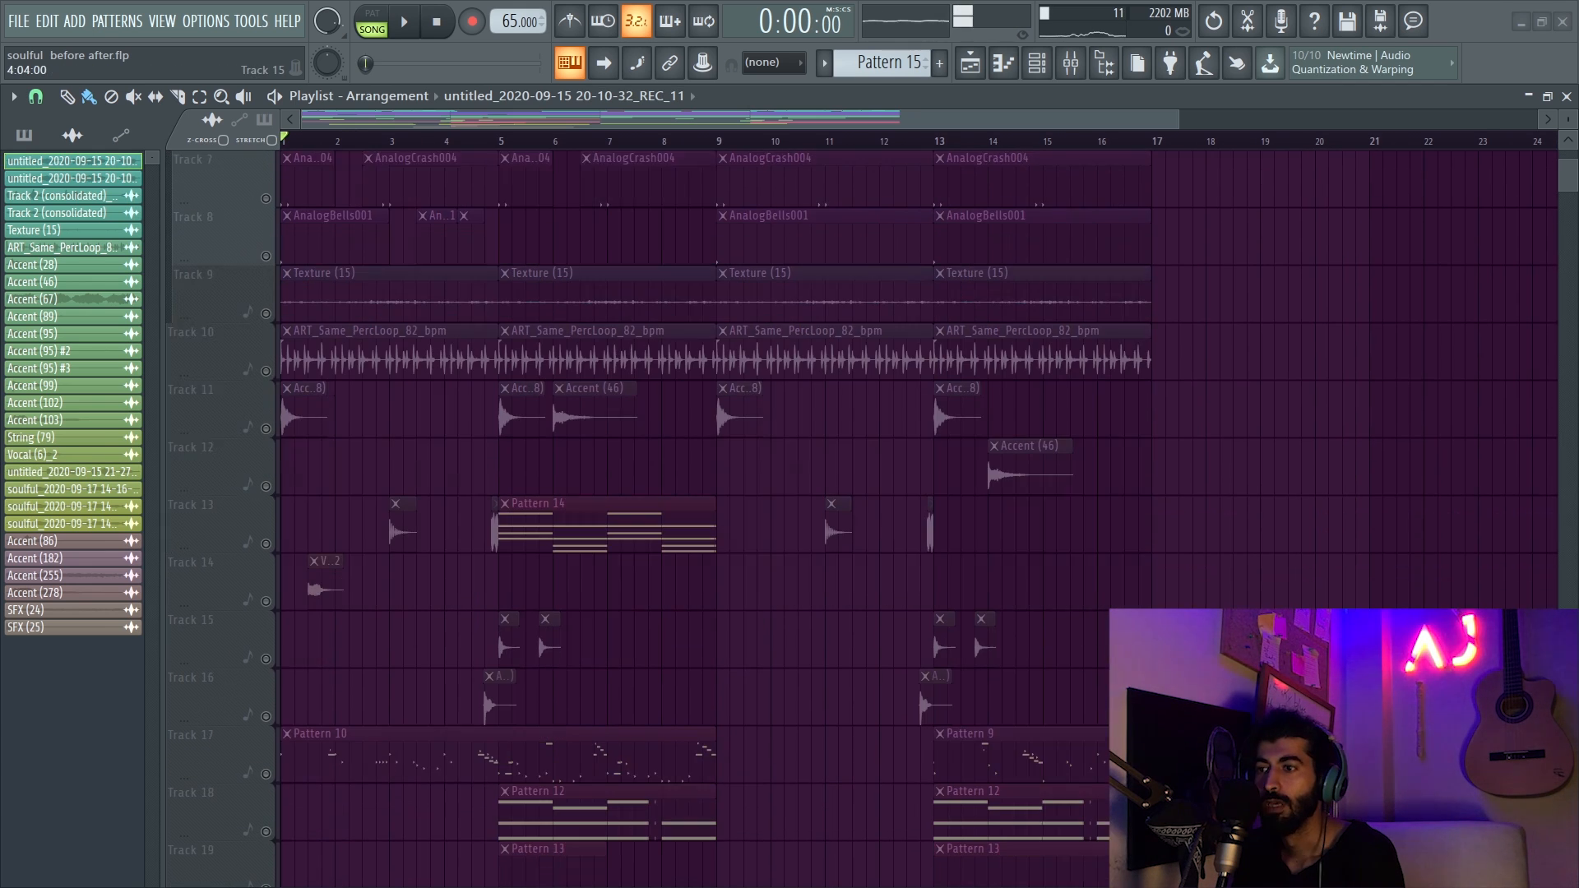
pyautogui.scroll(3, 576, 494)
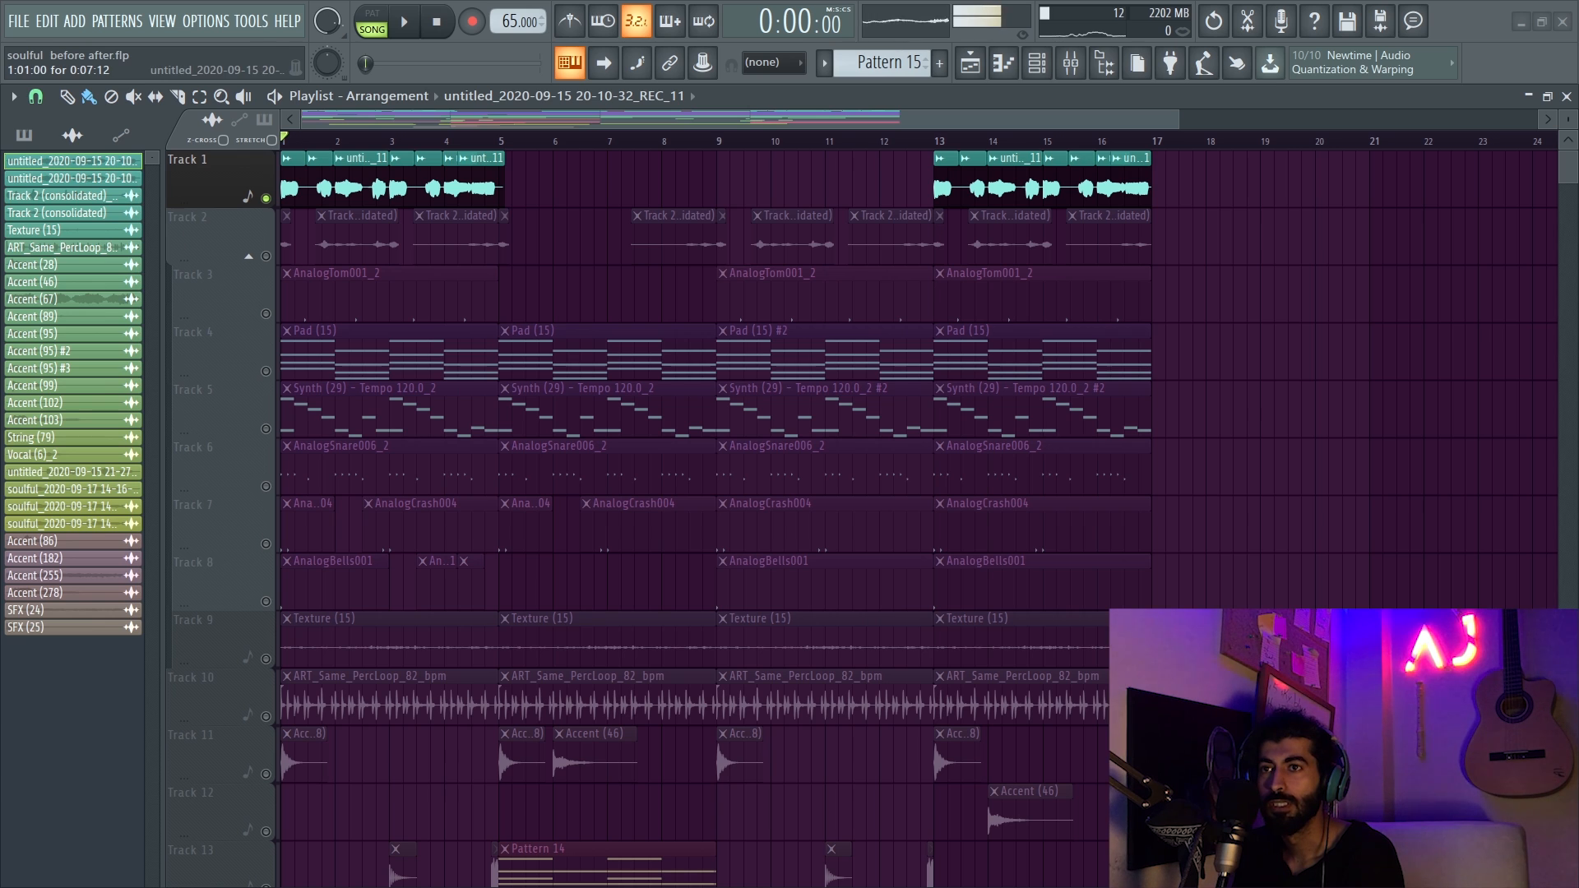
pyautogui.scroll(-10, 575, 493)
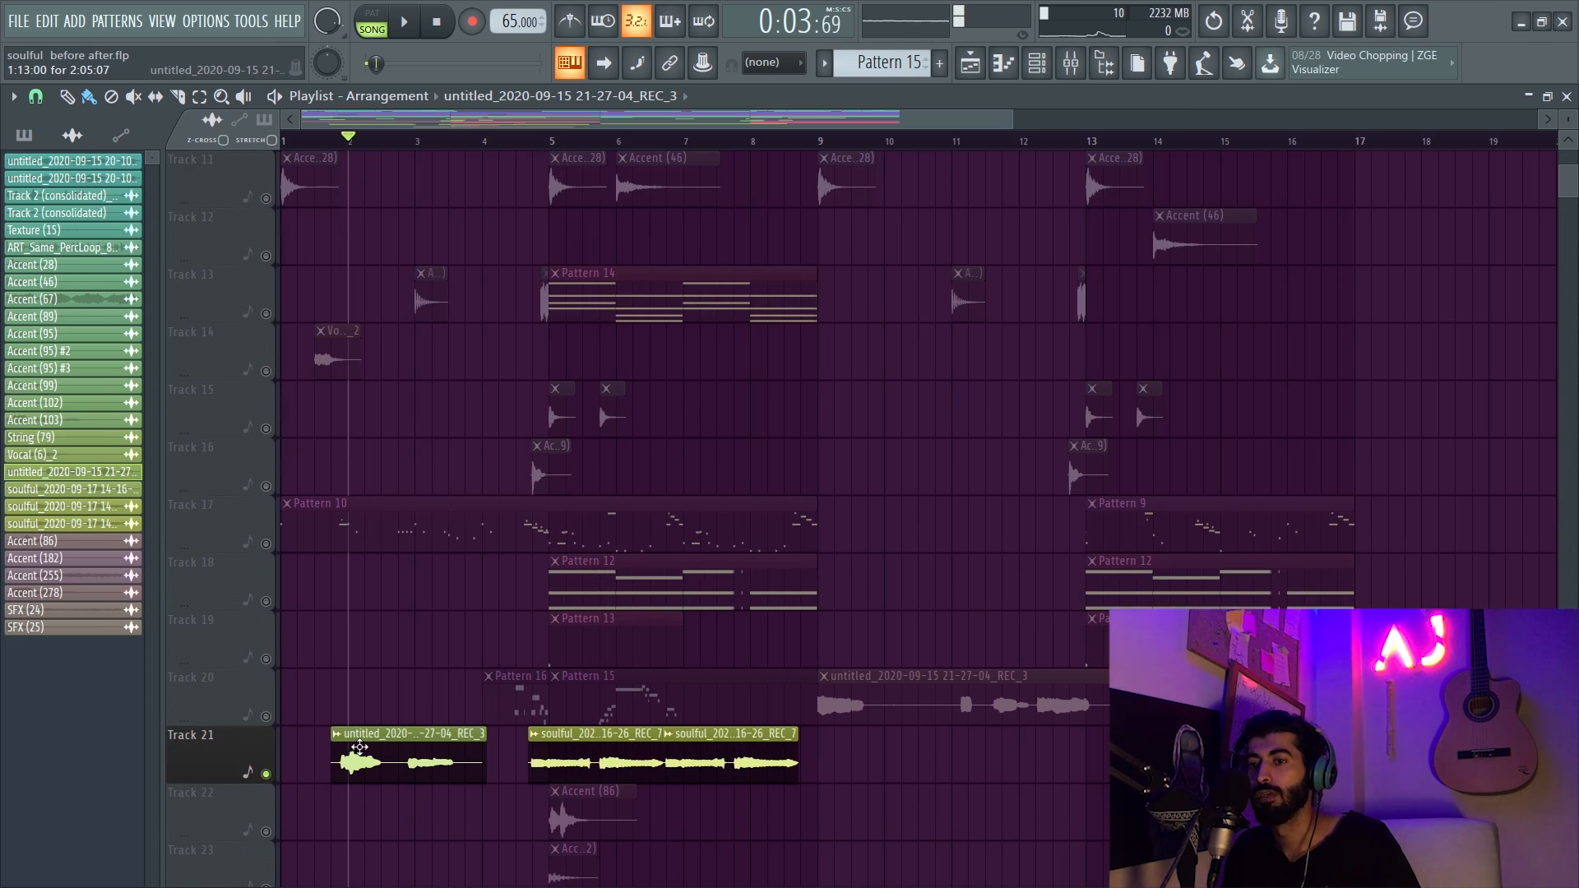
pyautogui.scroll(-2, 370, 715)
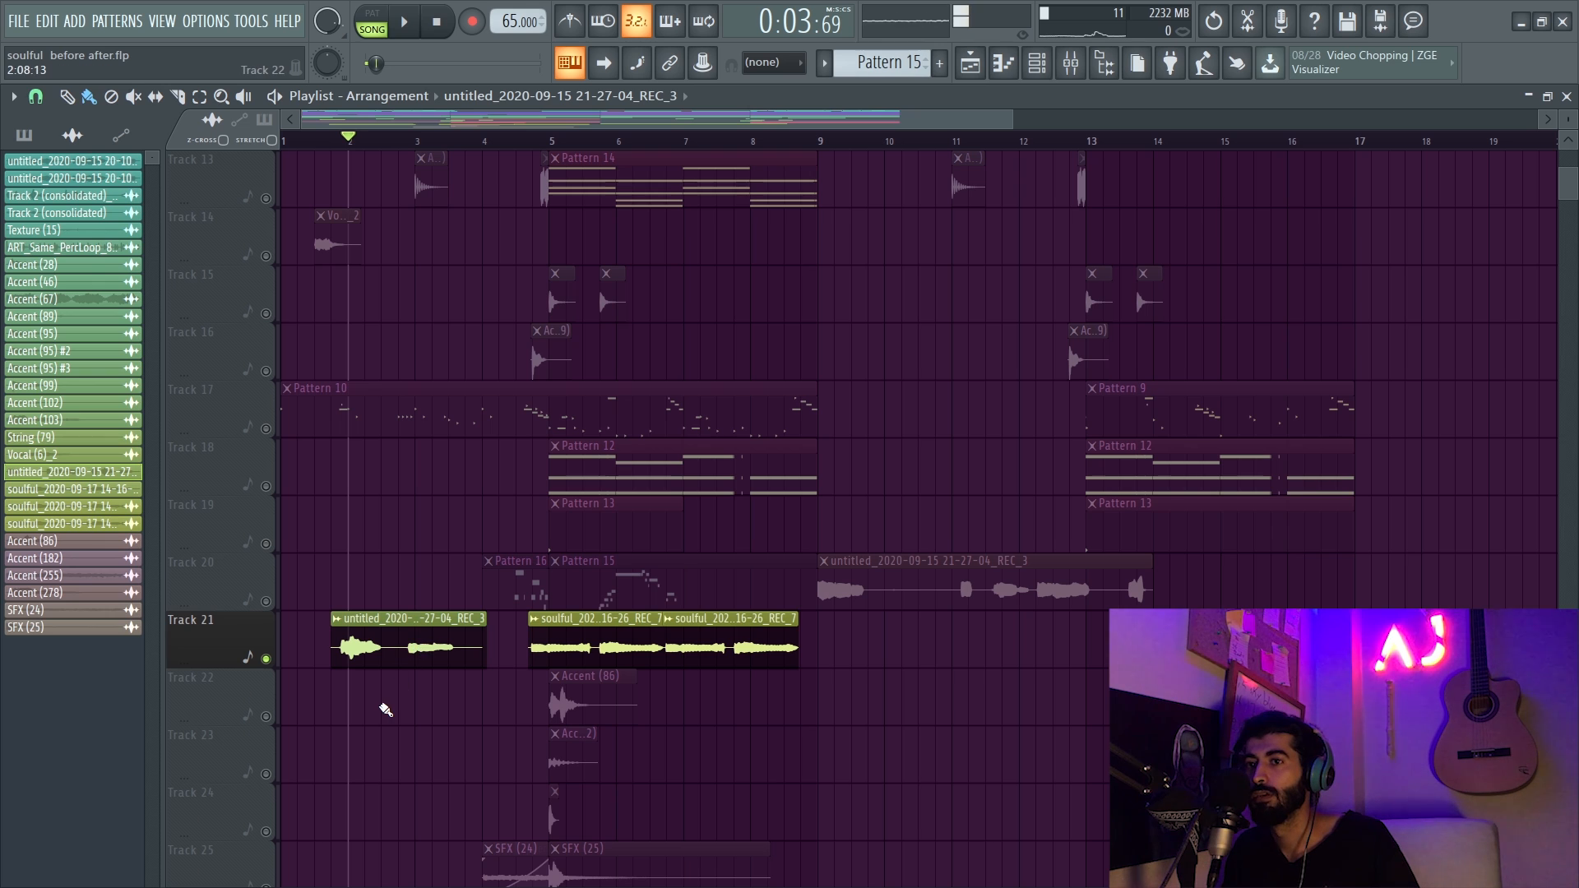
pyautogui.doubleClick(377, 656)
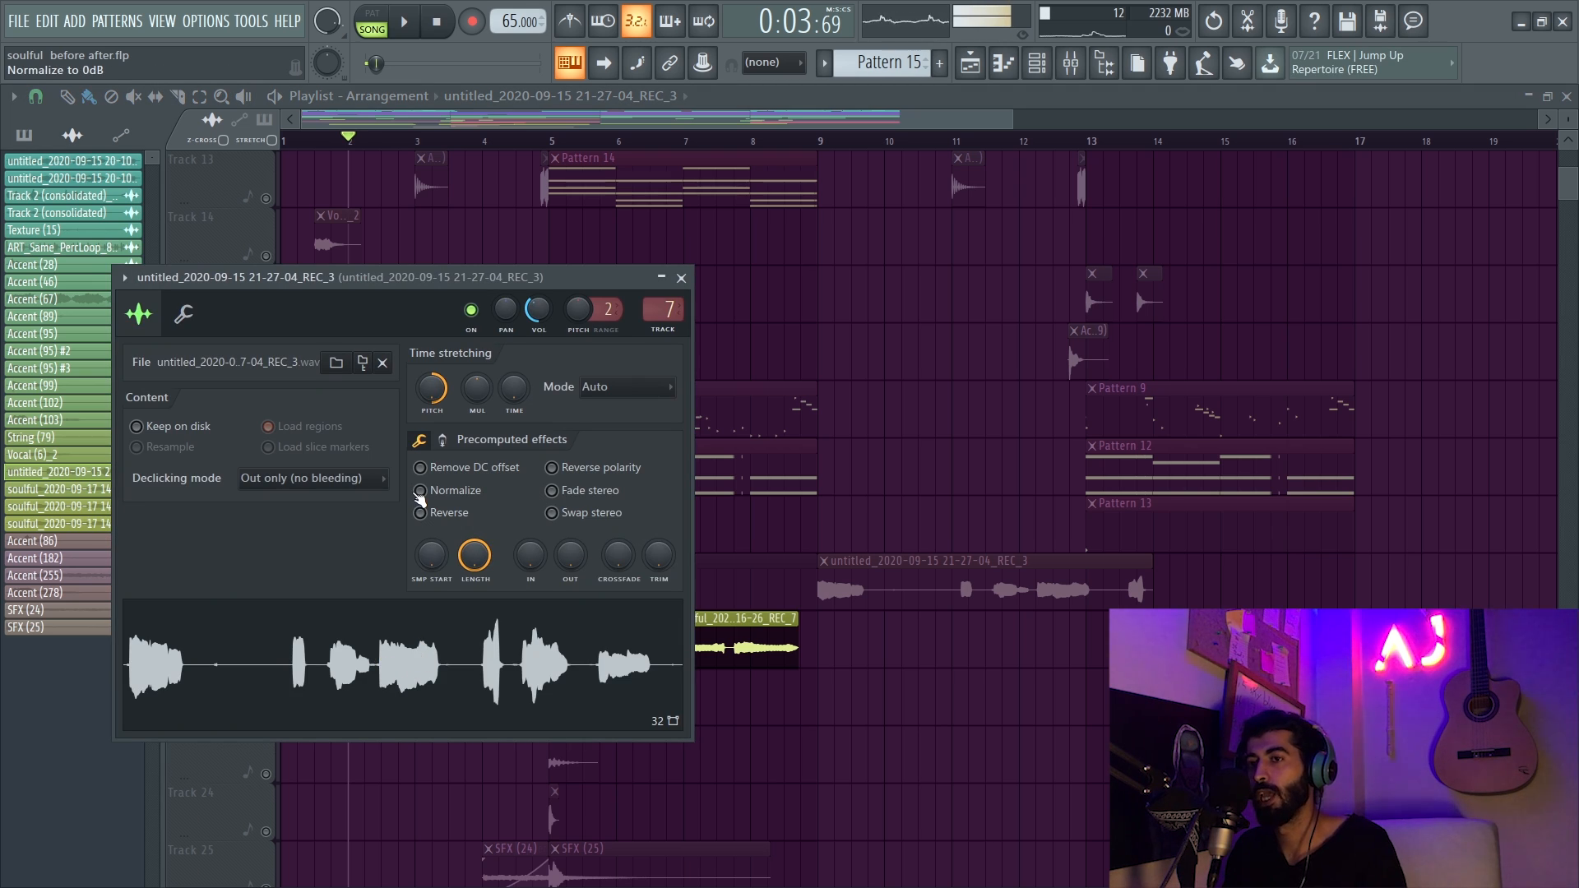
pyautogui.click(681, 280)
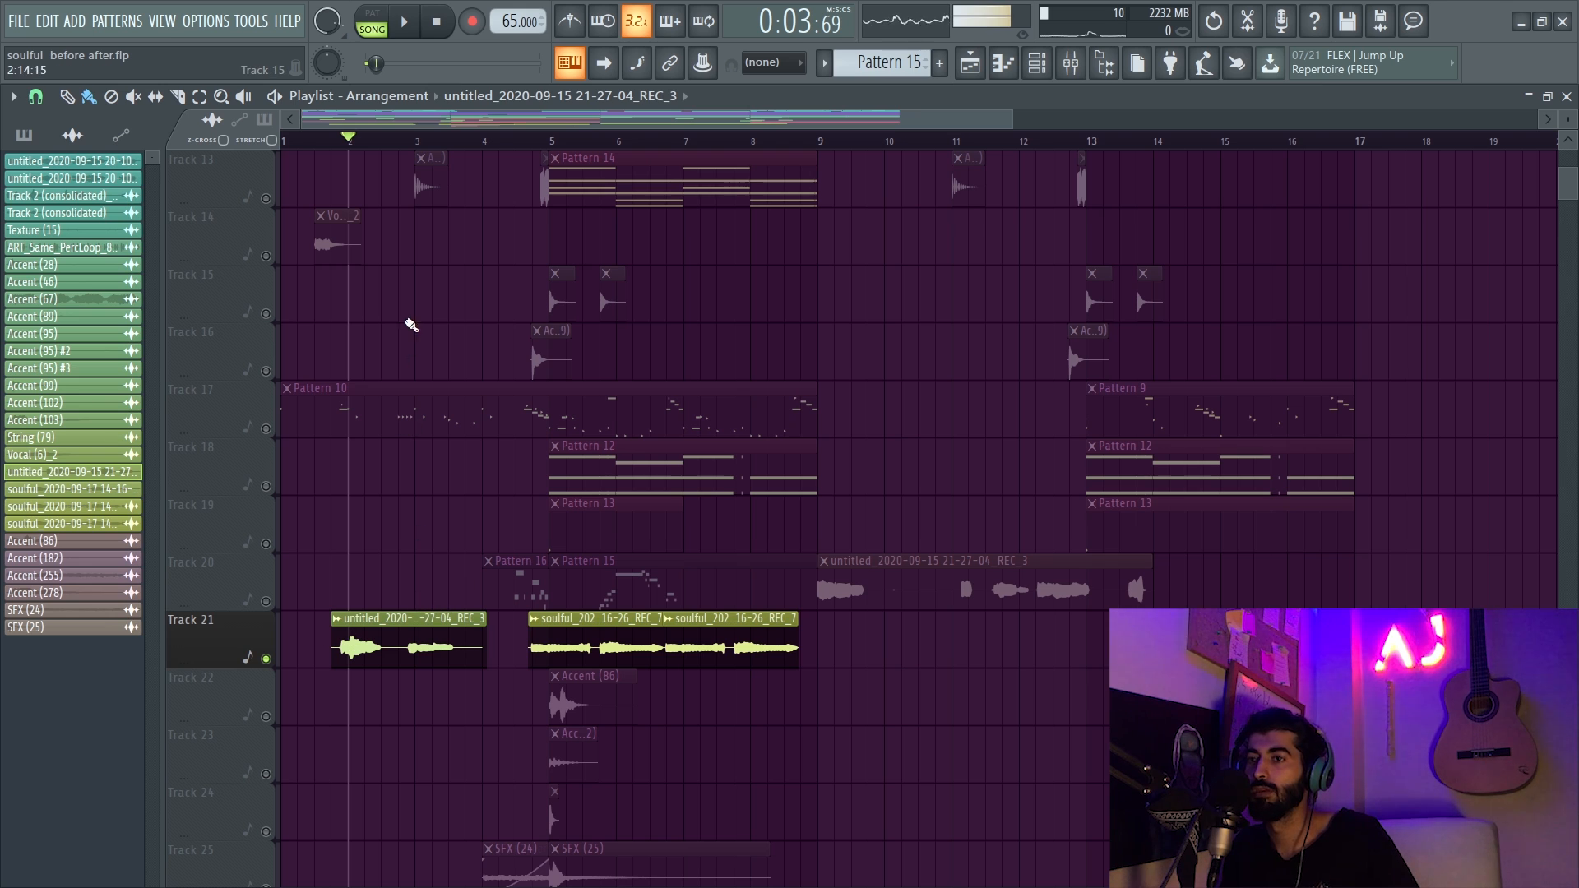
# - Place the playhead just before bar 5, open the first soulful vocal clip's settings on Track 21, and switch to the mixer
pyautogui.scroll(10, 416, 489)
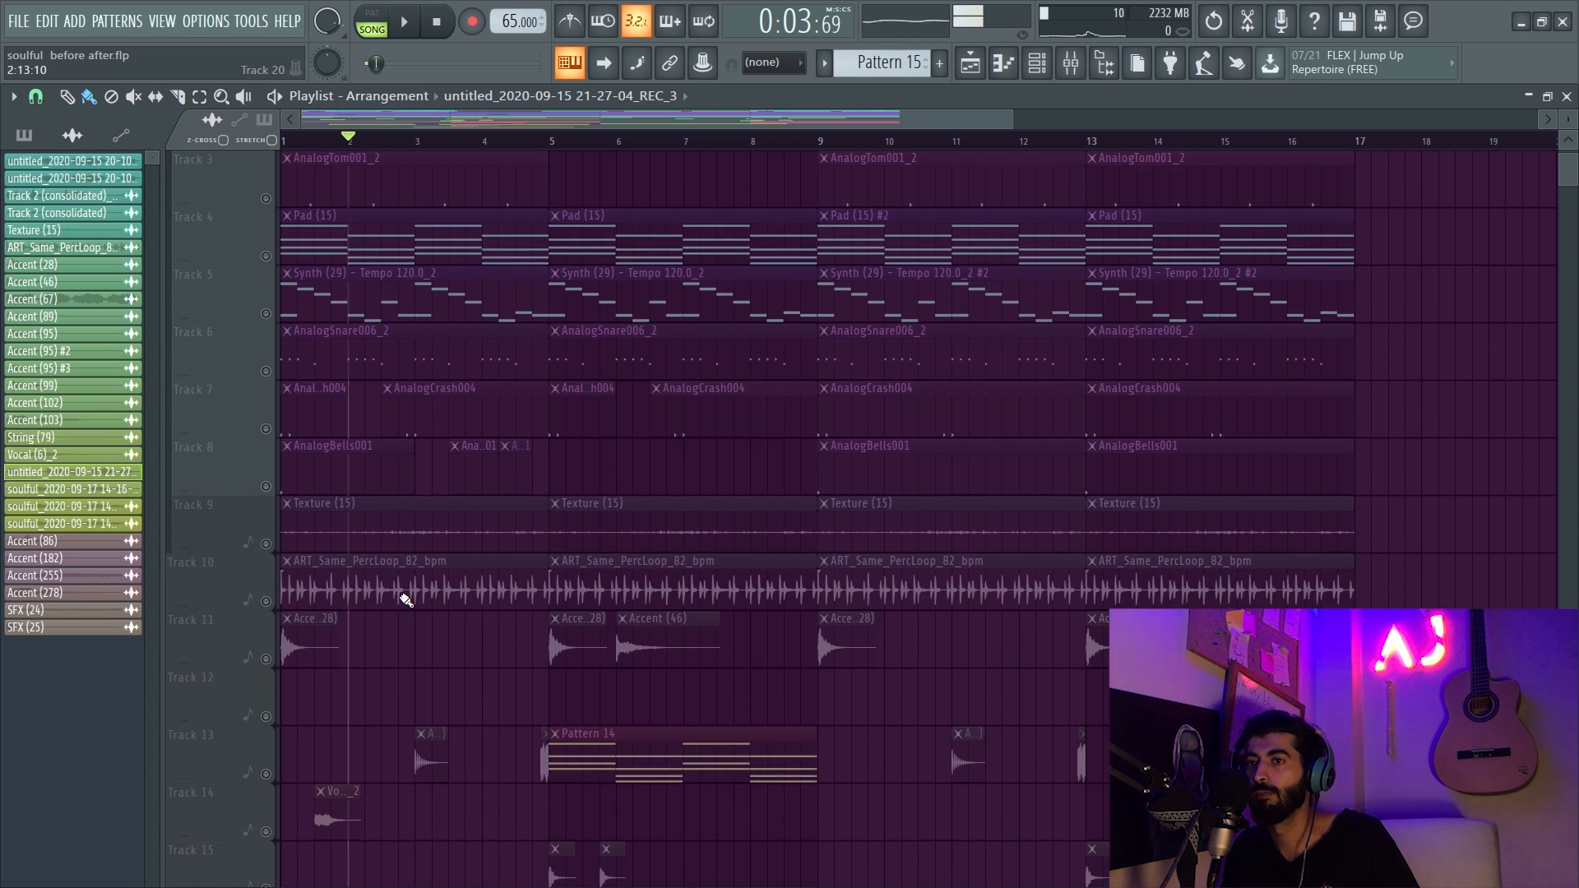
pyautogui.scroll(-10, 485, 713)
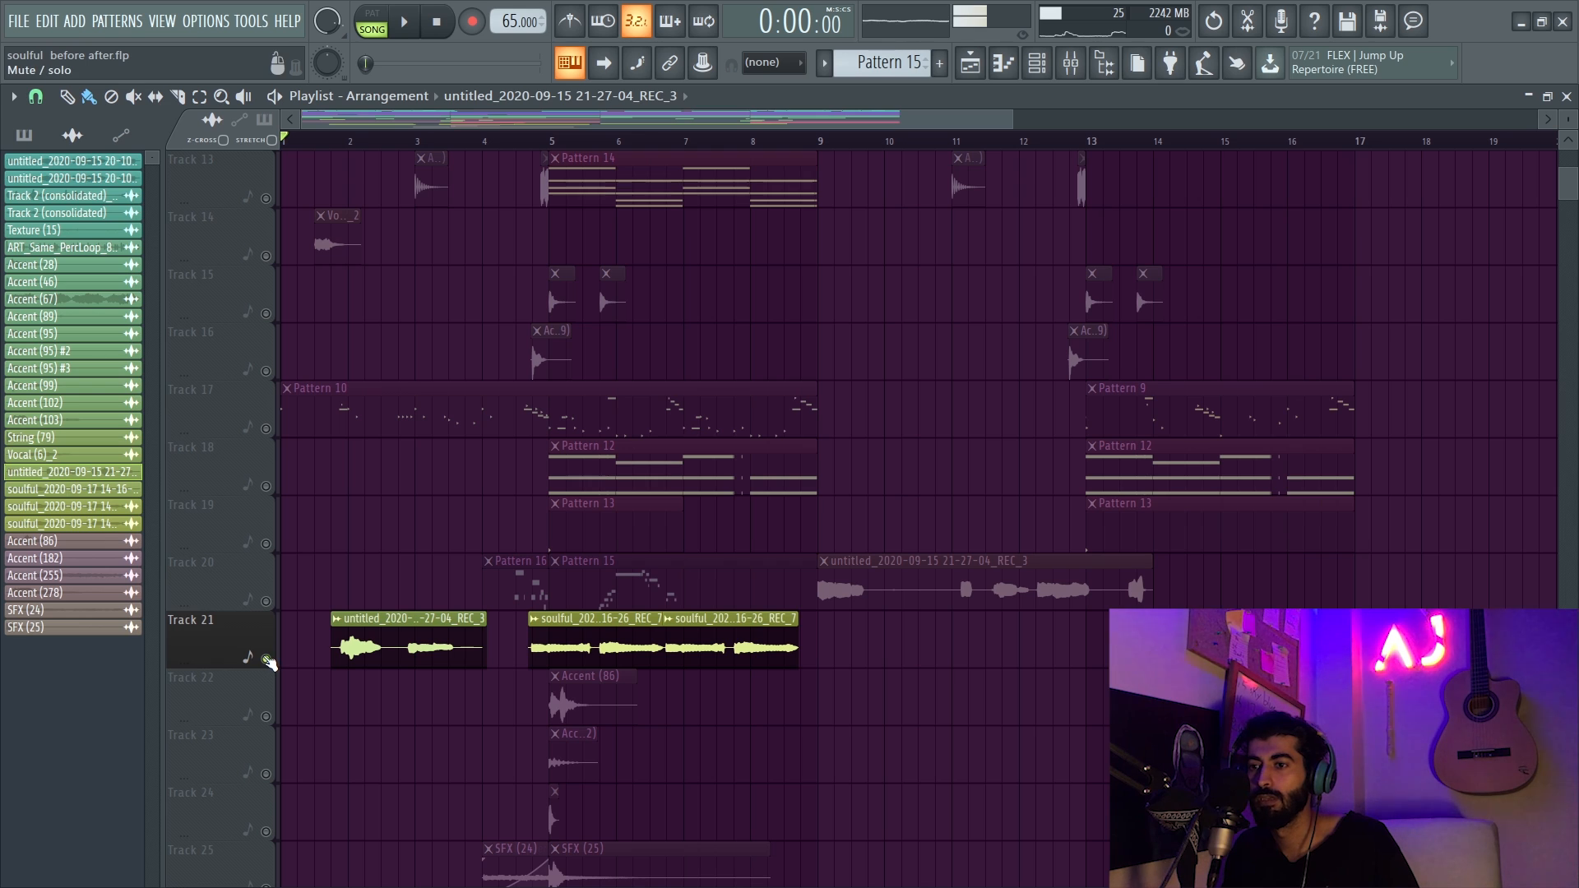
pyautogui.click(531, 141)
pyautogui.doubleClick(641, 639)
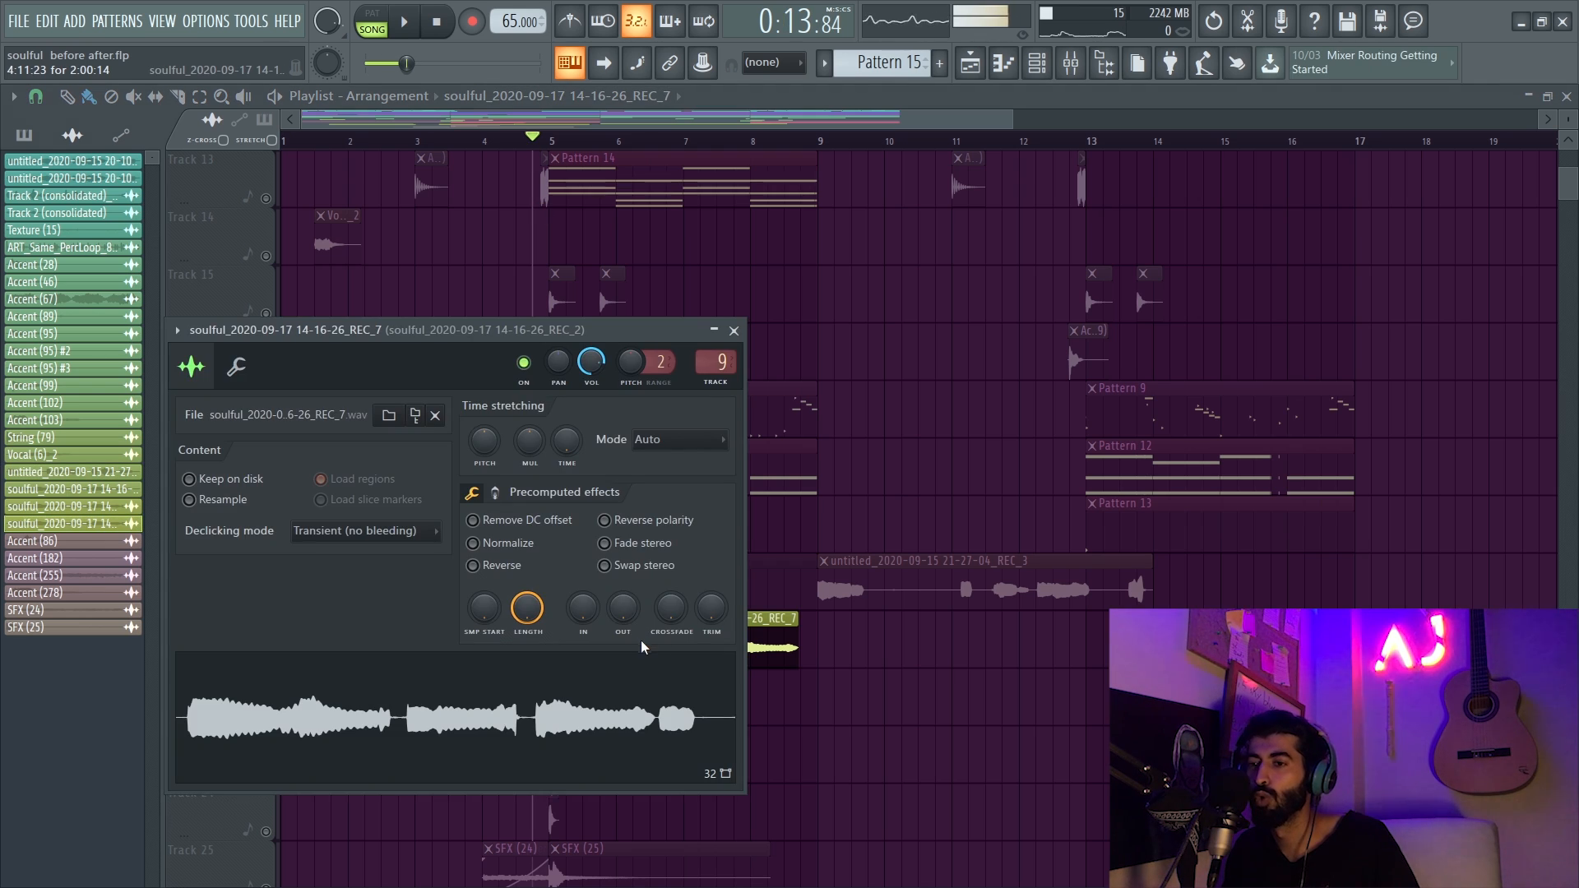
pyautogui.doubleClick(704, 362)
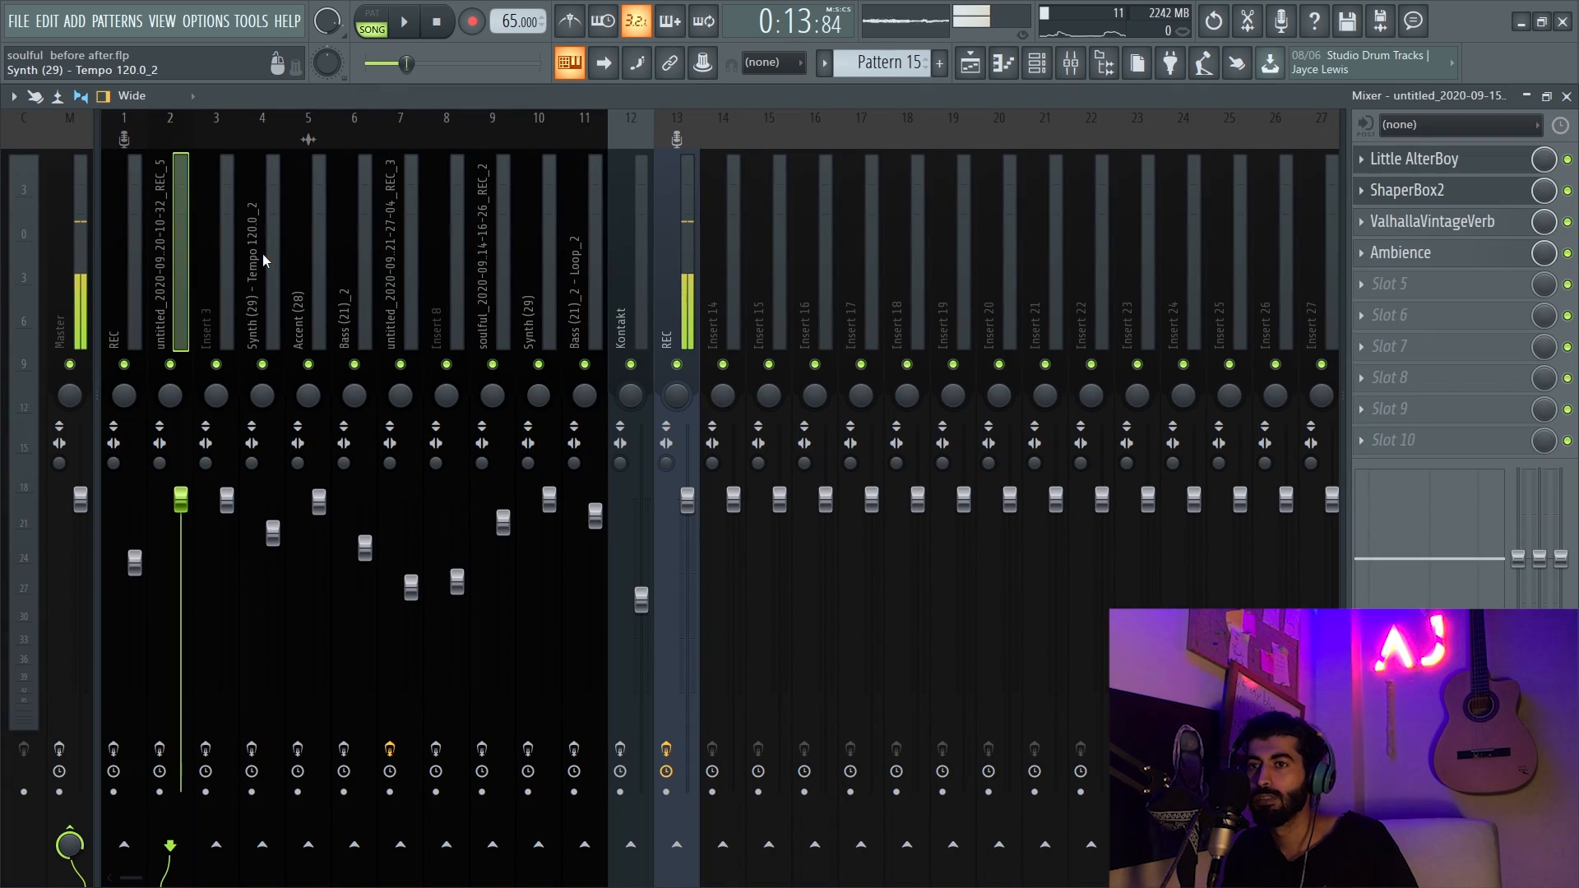
# - Play the soulful vocal, select its mixer insert 9, and return to the playlist with playback stopped
pyautogui.press('space')
pyautogui.click(503, 243)
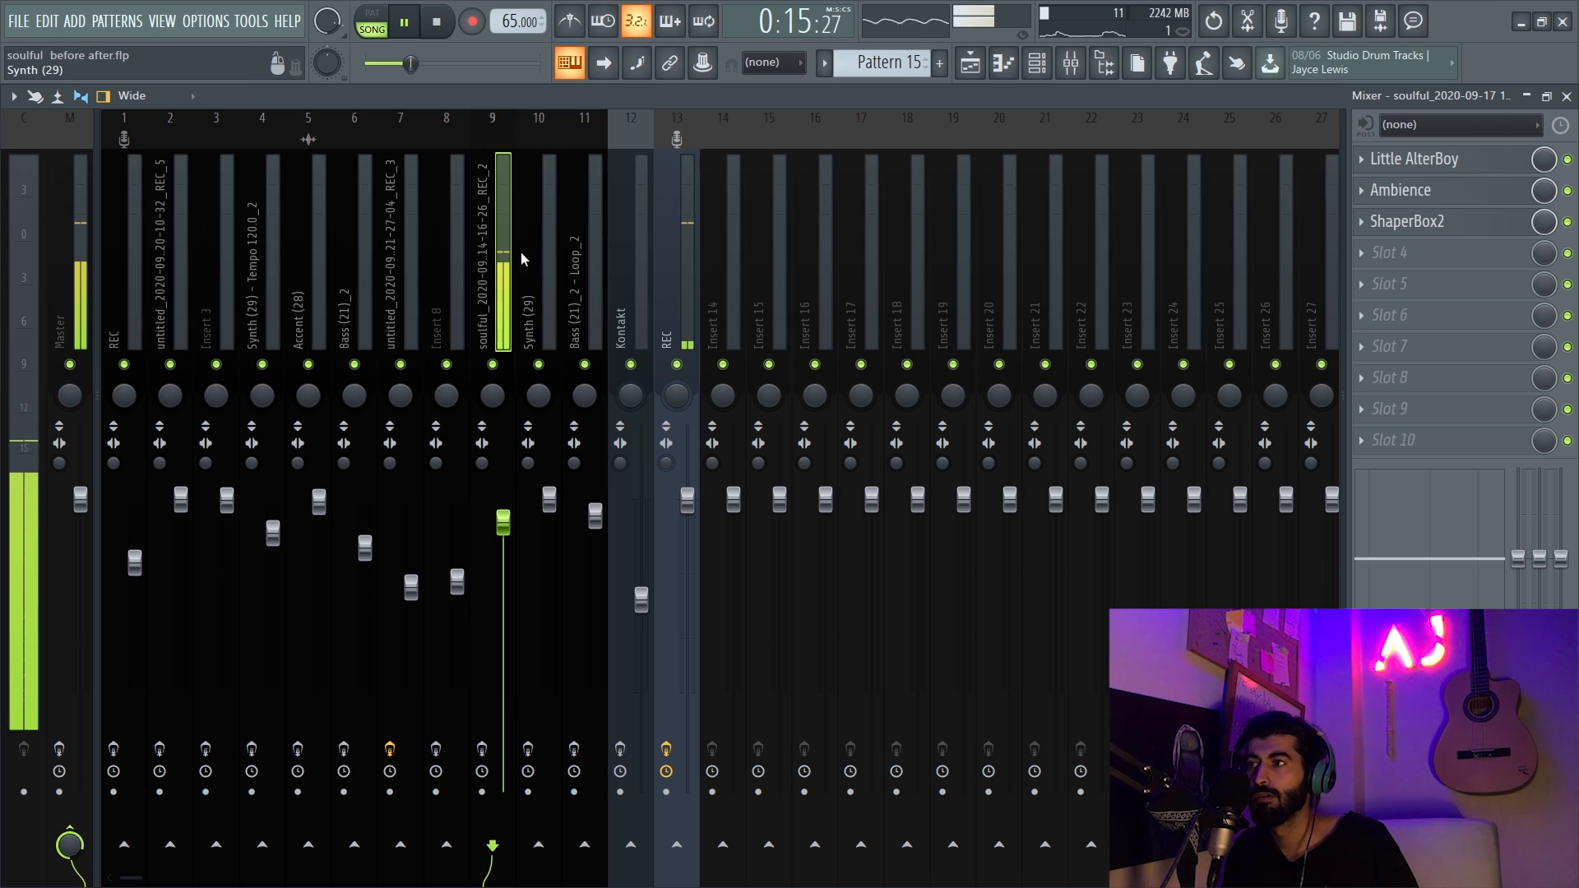
pyautogui.click(964, 71)
pyautogui.press('space')
# - Unmute Track 13 alongside Track 21 and listen to the two tracks together
pyautogui.click(267, 486)
pyautogui.click(267, 486)
pyautogui.click(267, 199)
pyautogui.press('space')
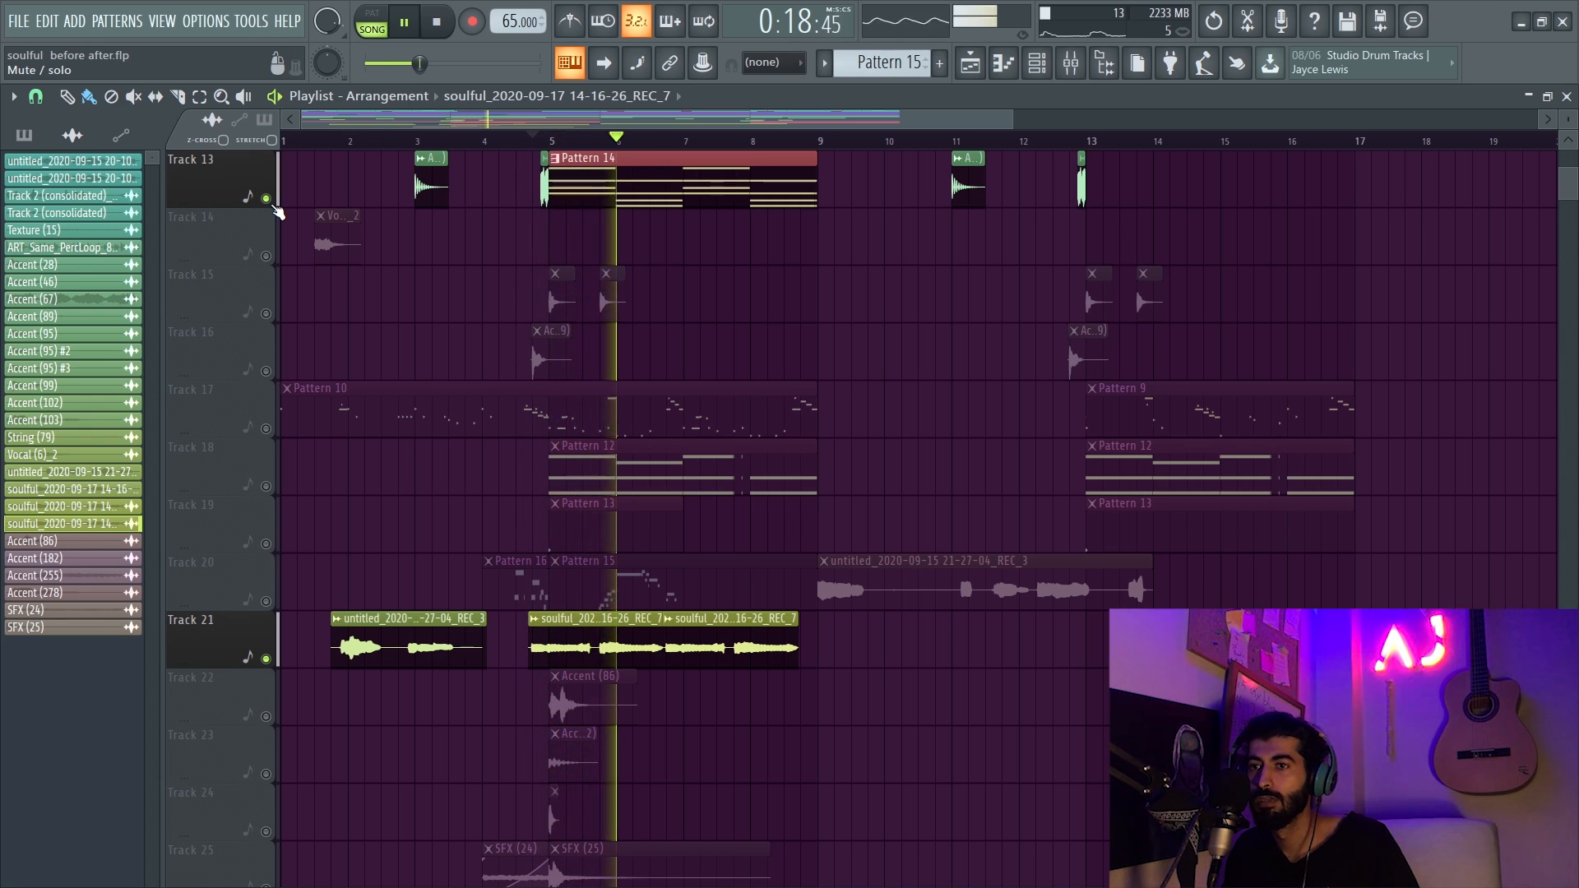
pyautogui.press('space')
# - Examine Little AlterBoy, Ambience and ShaperBox2 on the soulful vocal's mixer insert, and go back to the playlist
pyautogui.click(1070, 63)
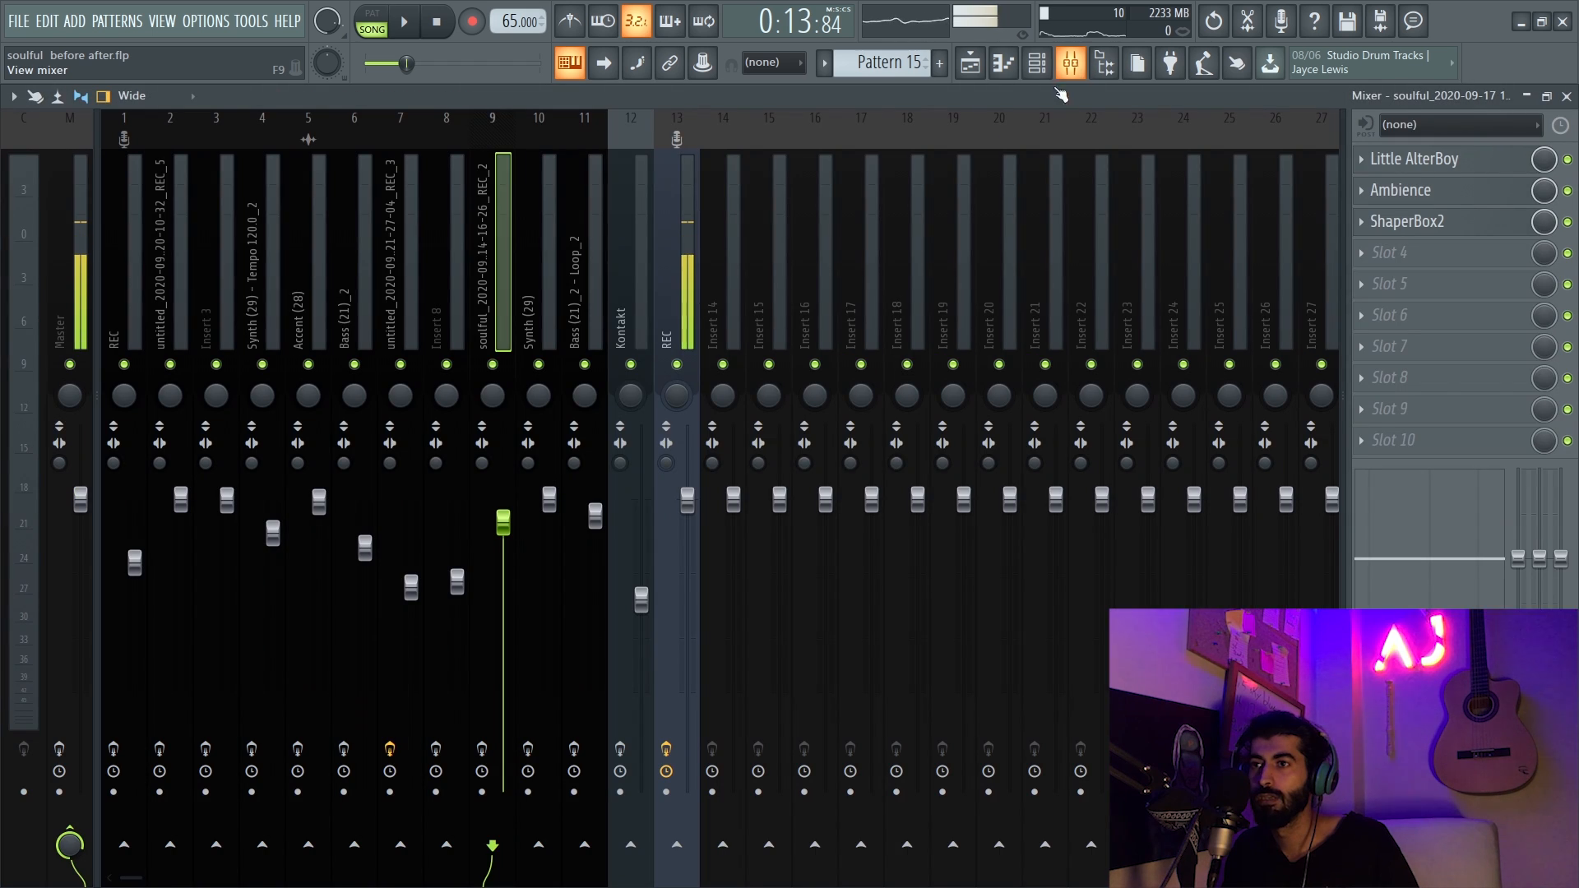
pyautogui.click(1431, 160)
pyautogui.click(1449, 197)
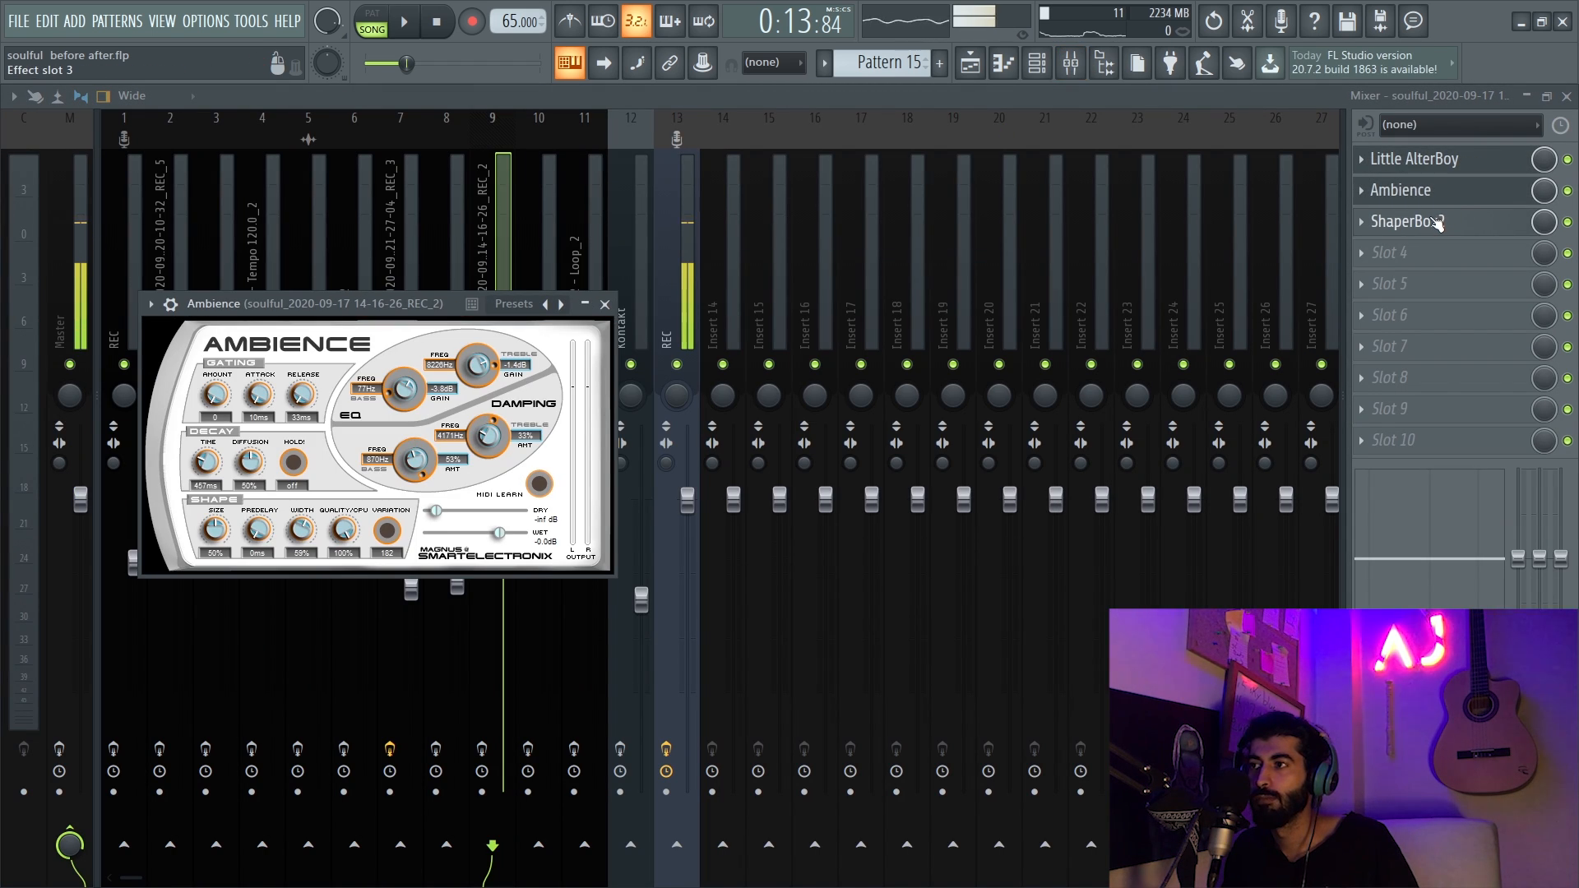
pyautogui.click(1436, 222)
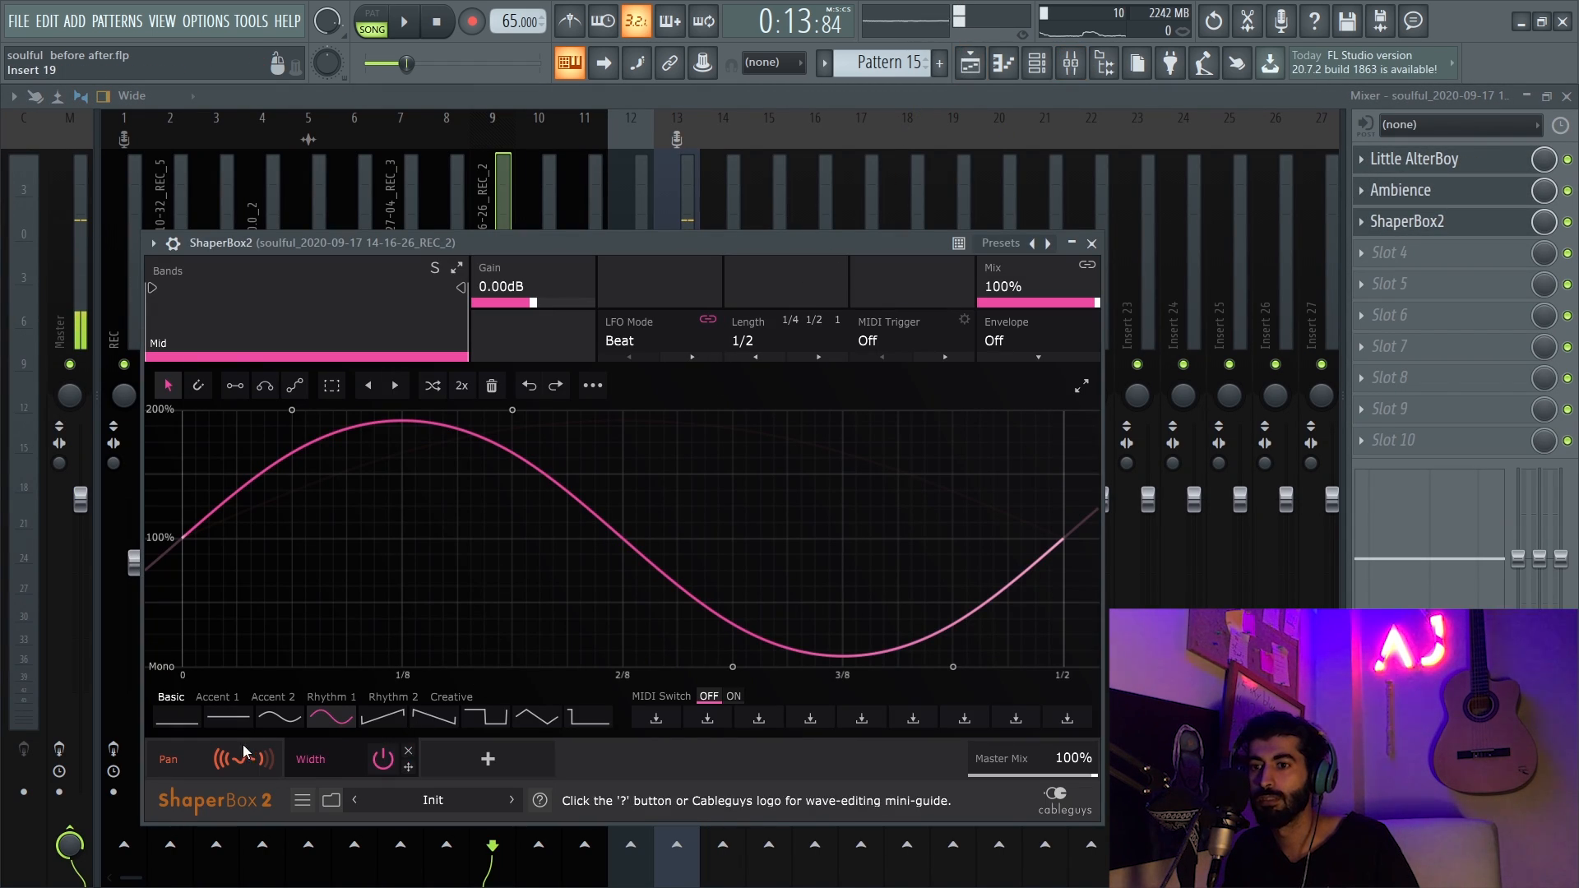
pyautogui.click(983, 68)
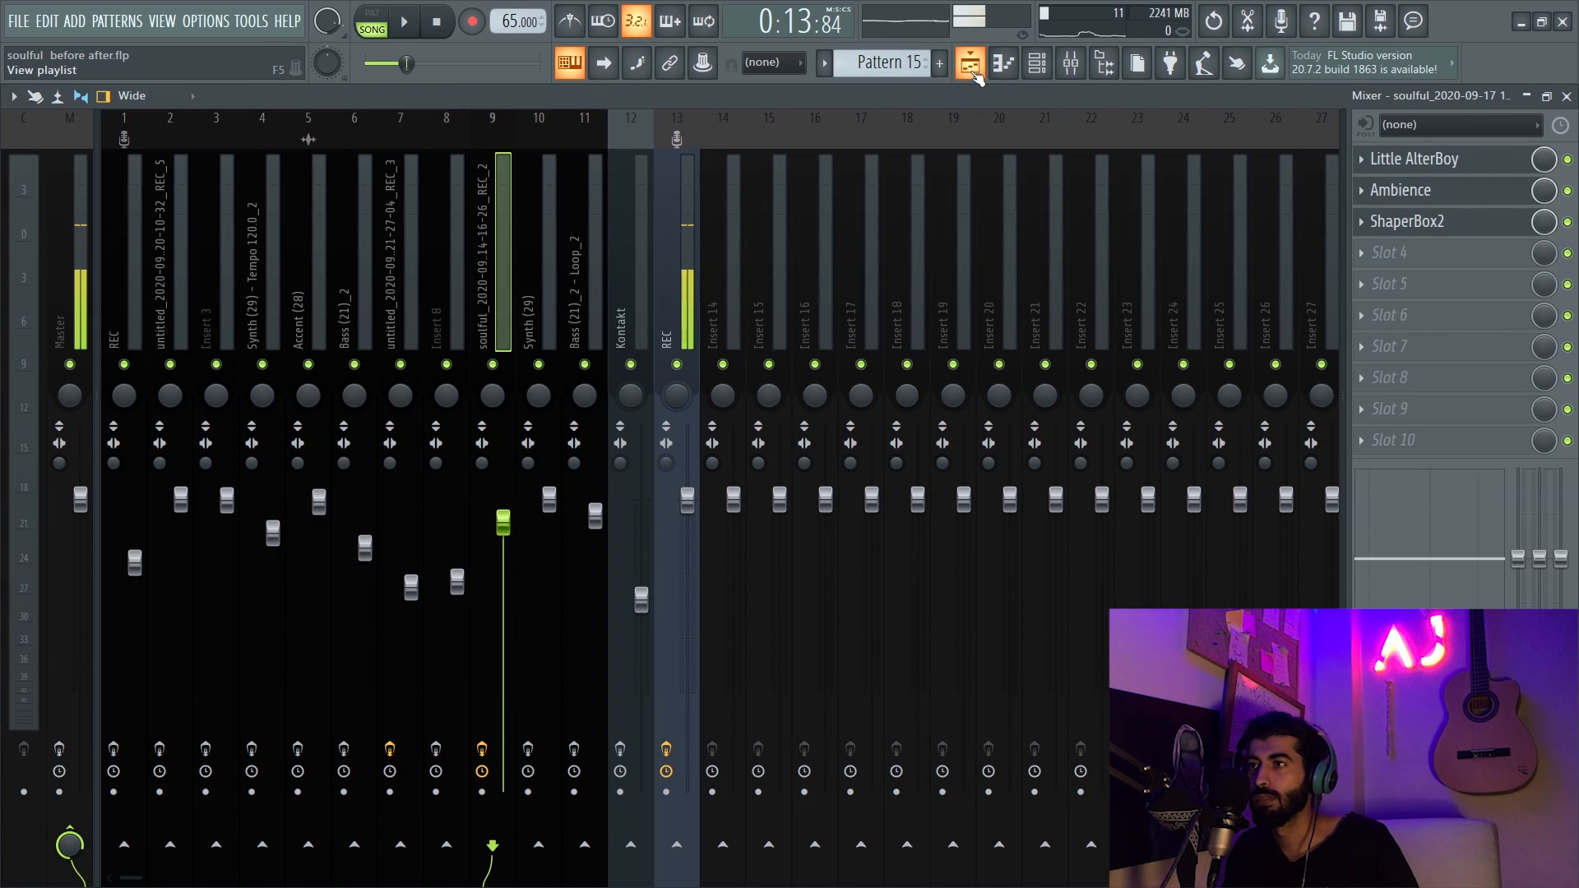
pyautogui.click(976, 70)
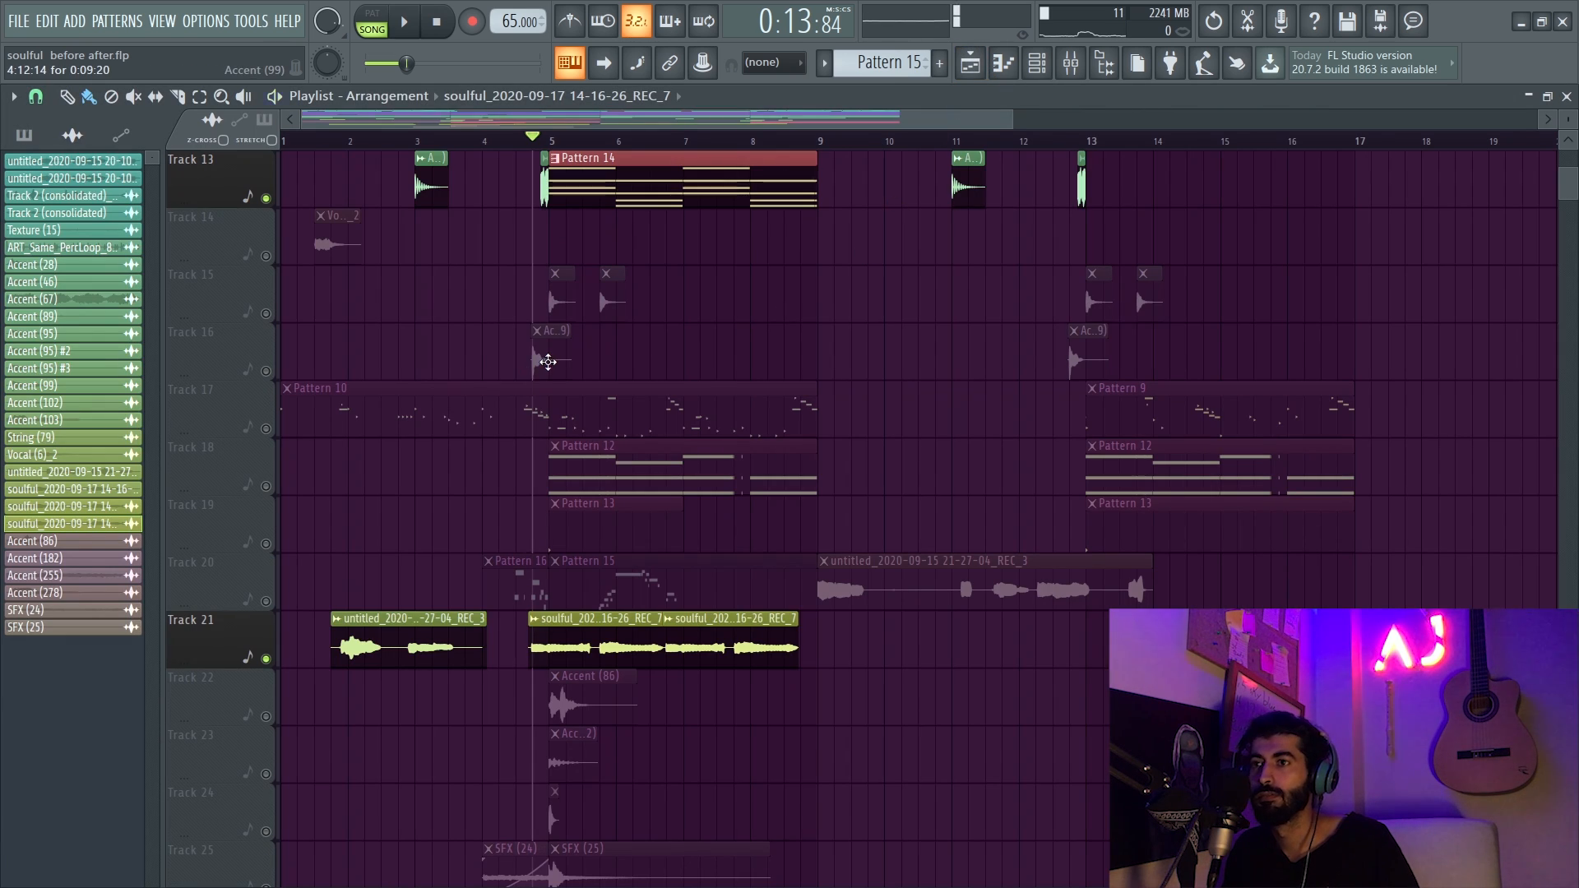
# - Listen to the layered vocals, place the playhead at bar 9, and solo Track 20 to play its vocal clip
pyautogui.press('space')
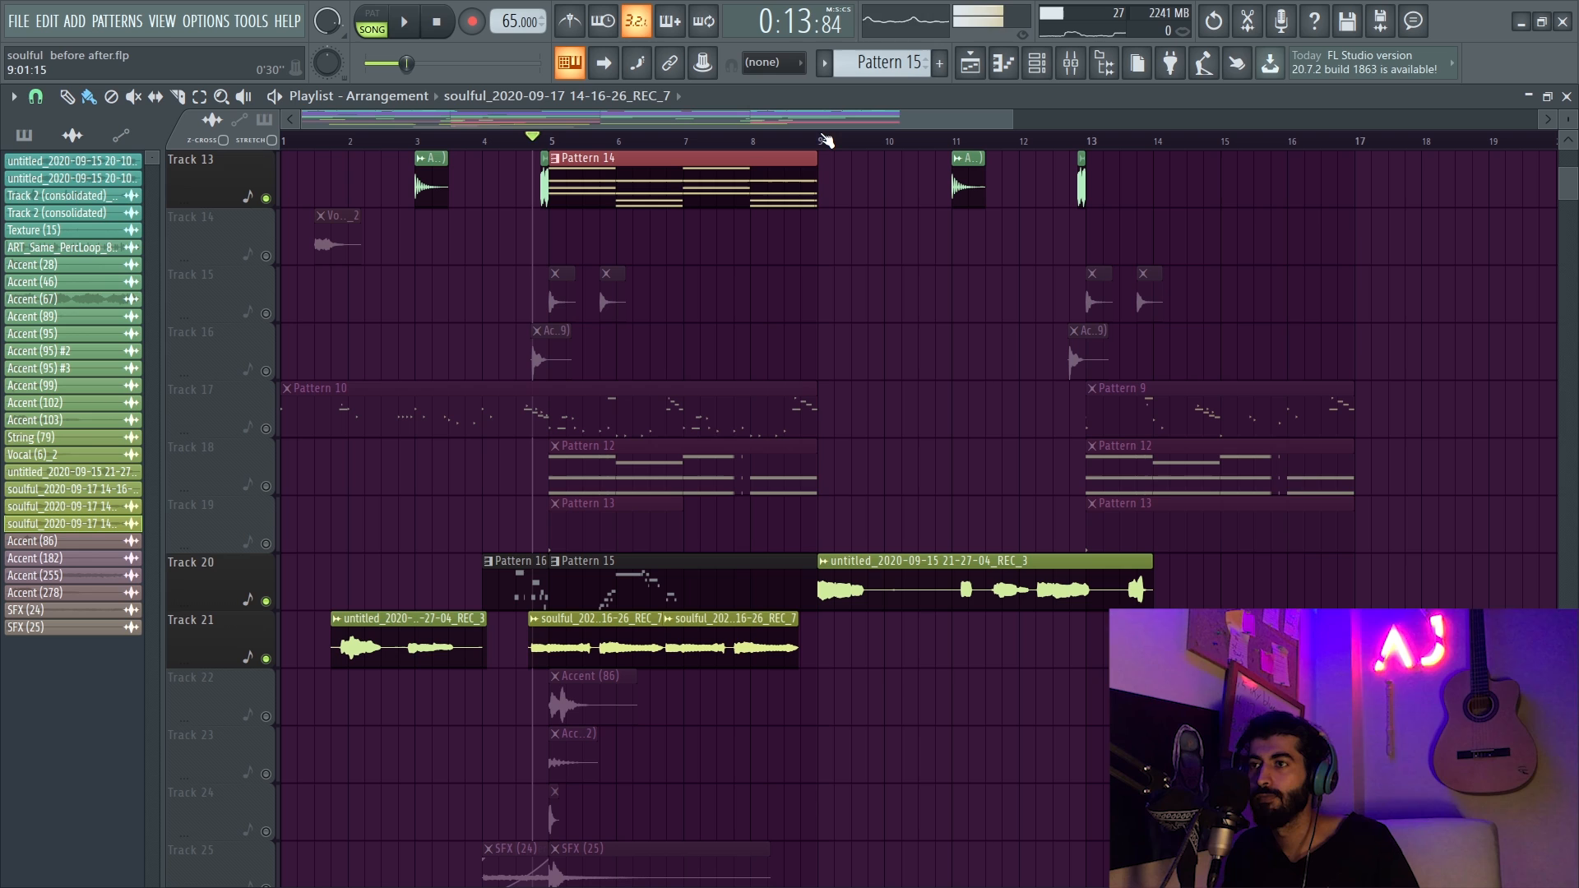
pyautogui.click(819, 140)
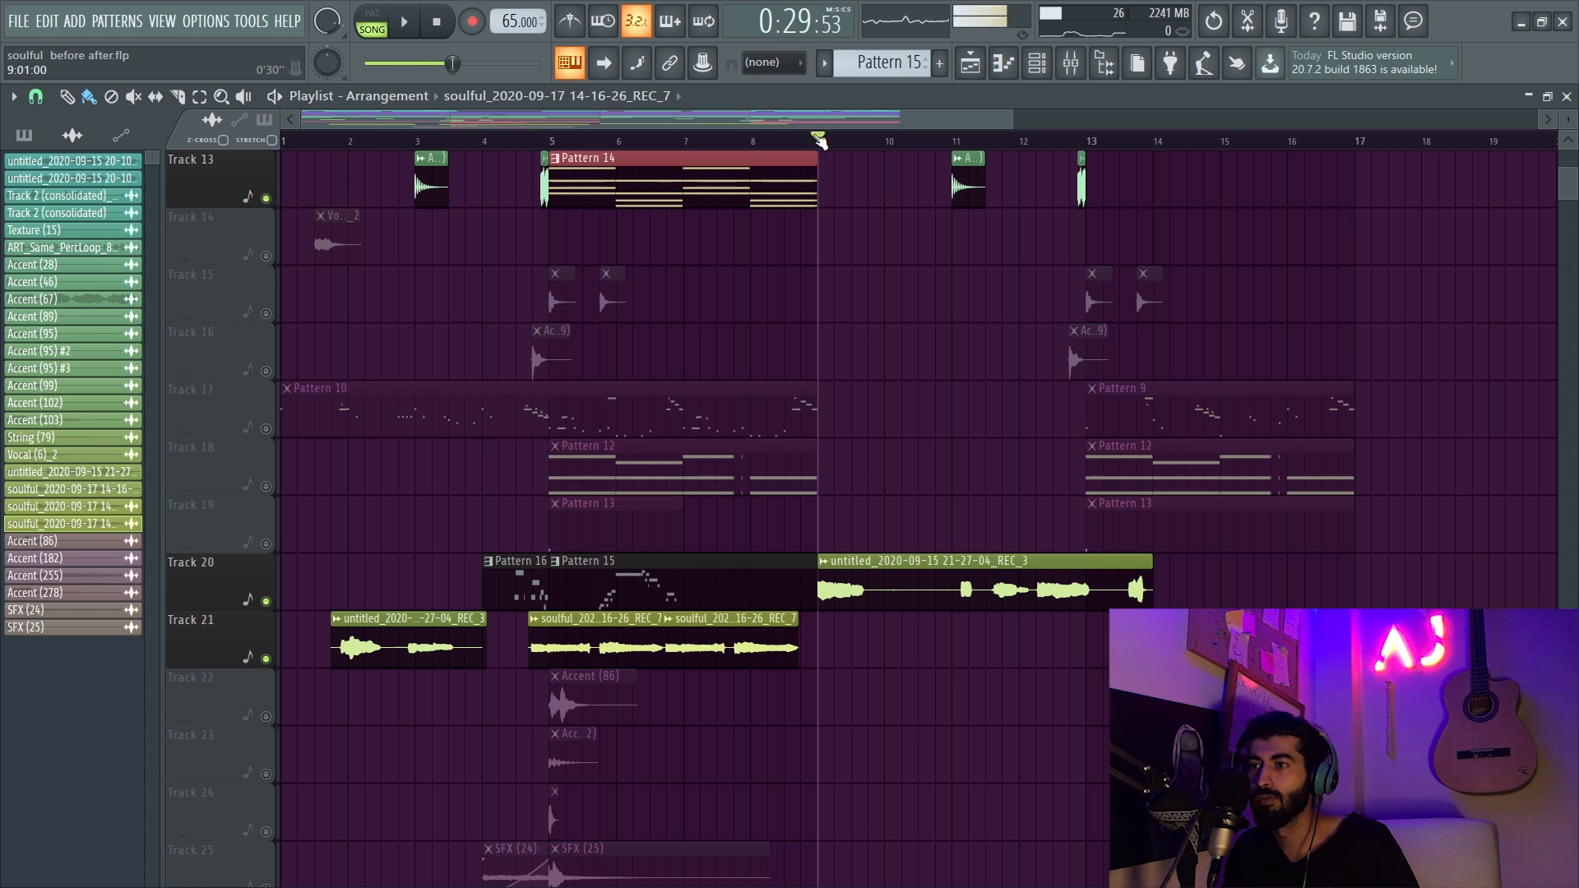
pyautogui.keyDown('ctrl'); pyautogui.click(278, 606); pyautogui.keyUp('ctrl')
pyautogui.press('space')
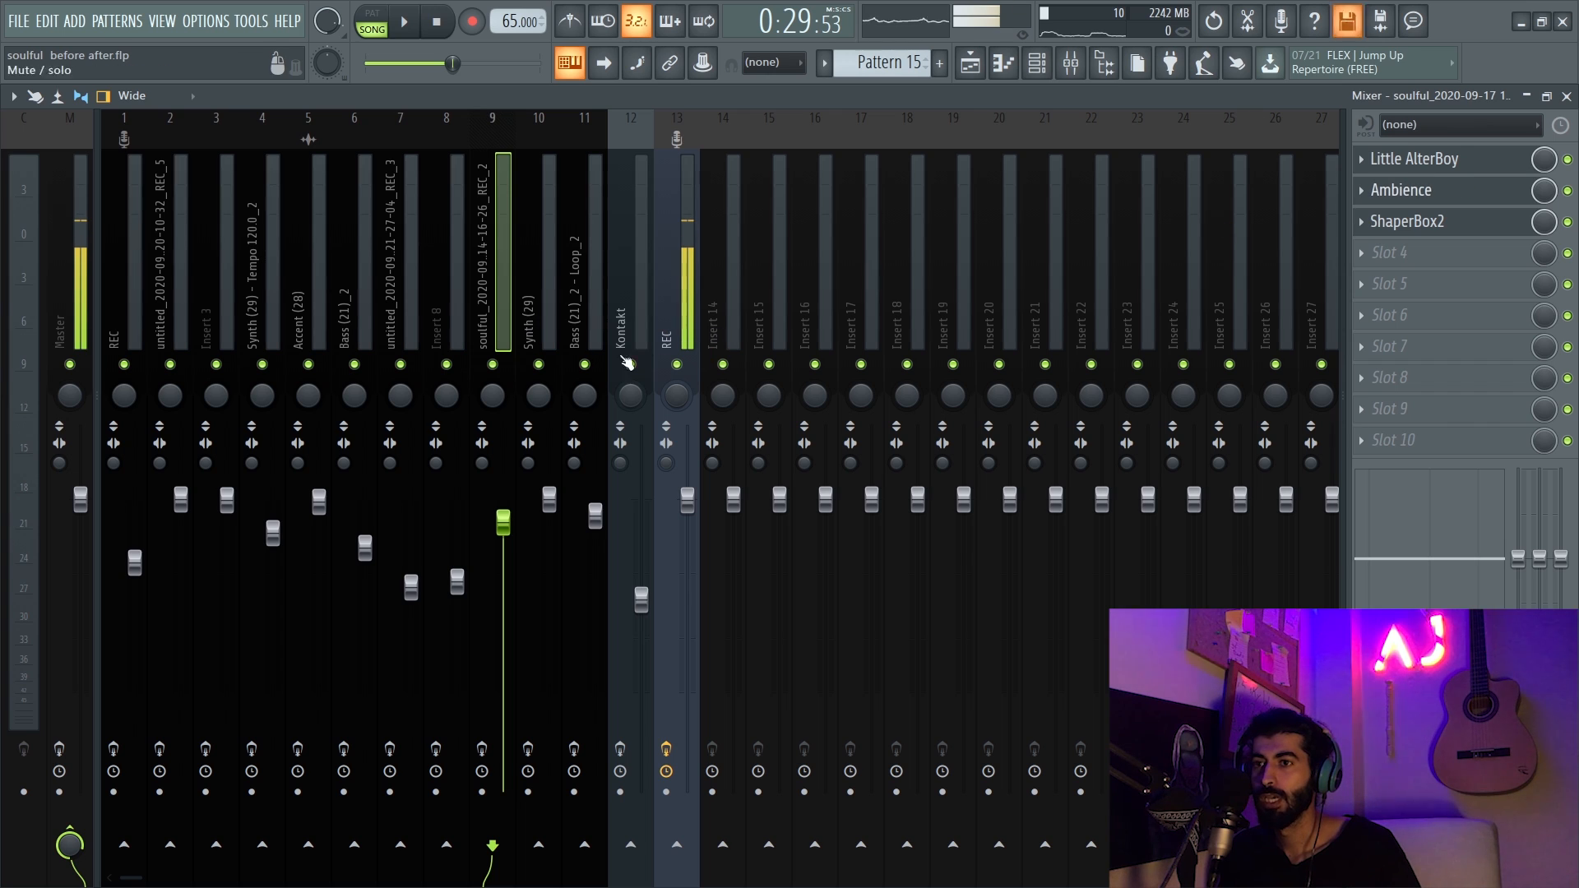
# - Select mixer insert 7 during playback to view the Track 20 vocal's effects, and play the clip again from the playlist
pyautogui.press('space')
pyautogui.click(397, 318)
pyautogui.press('space')
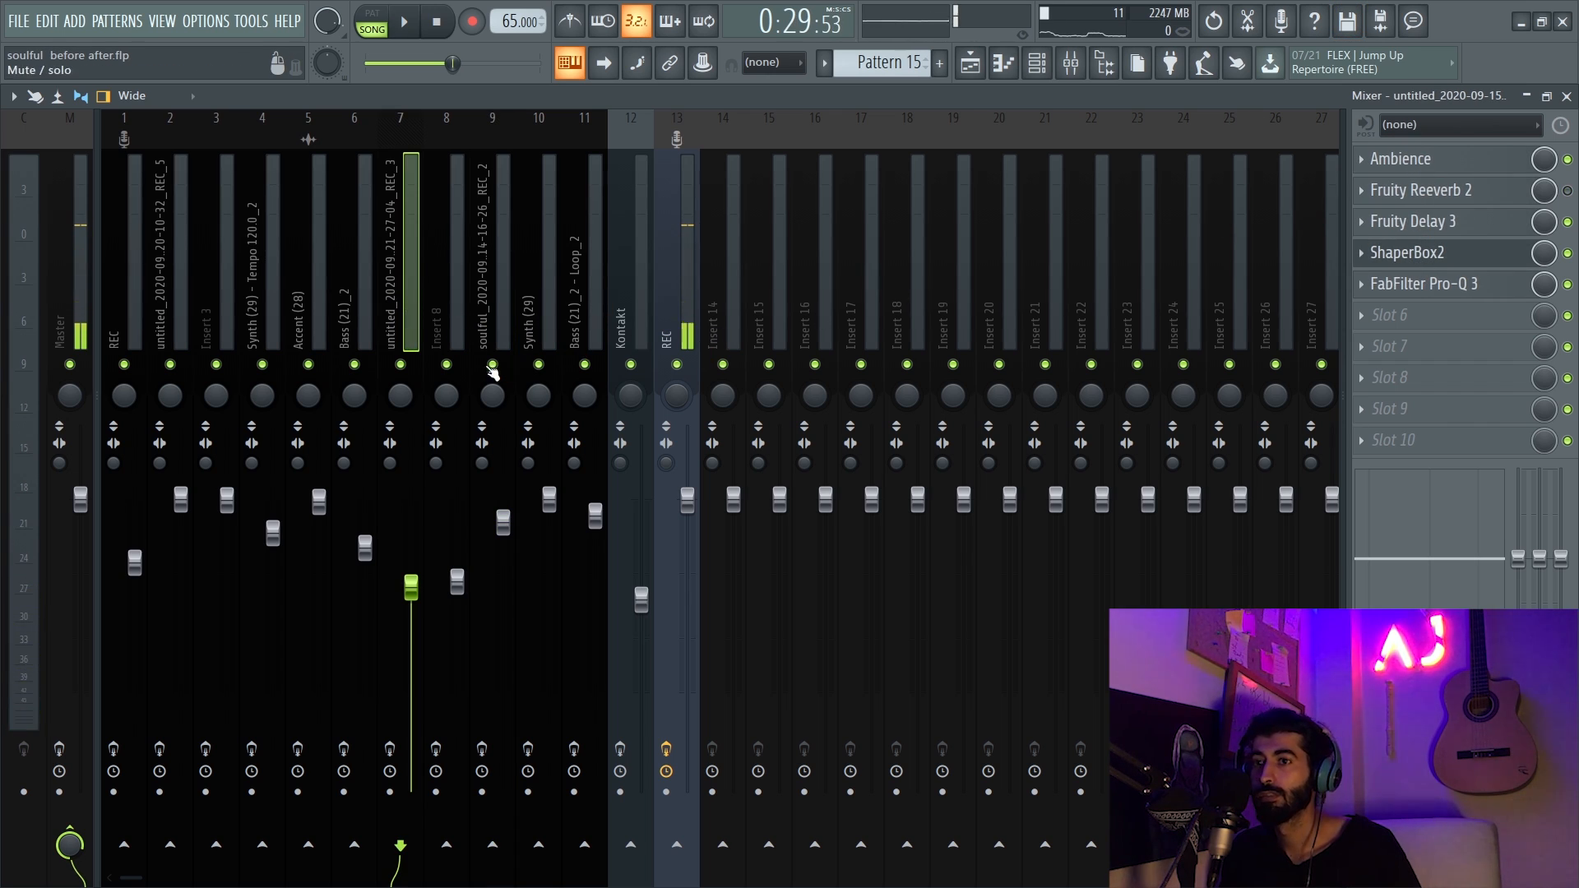
pyautogui.click(972, 63)
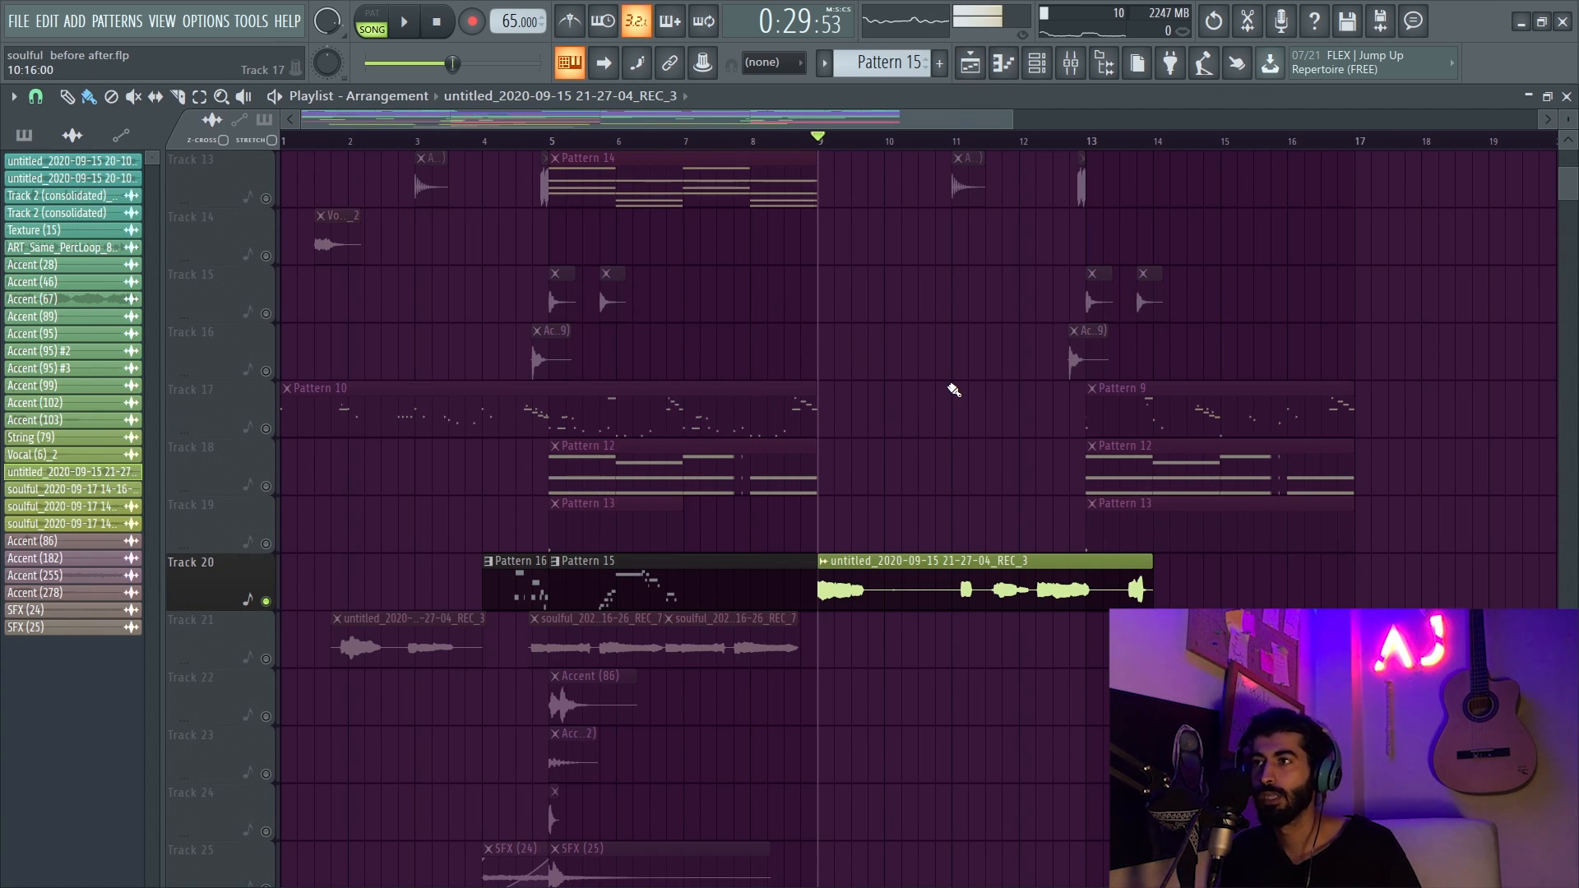
pyautogui.press('space')
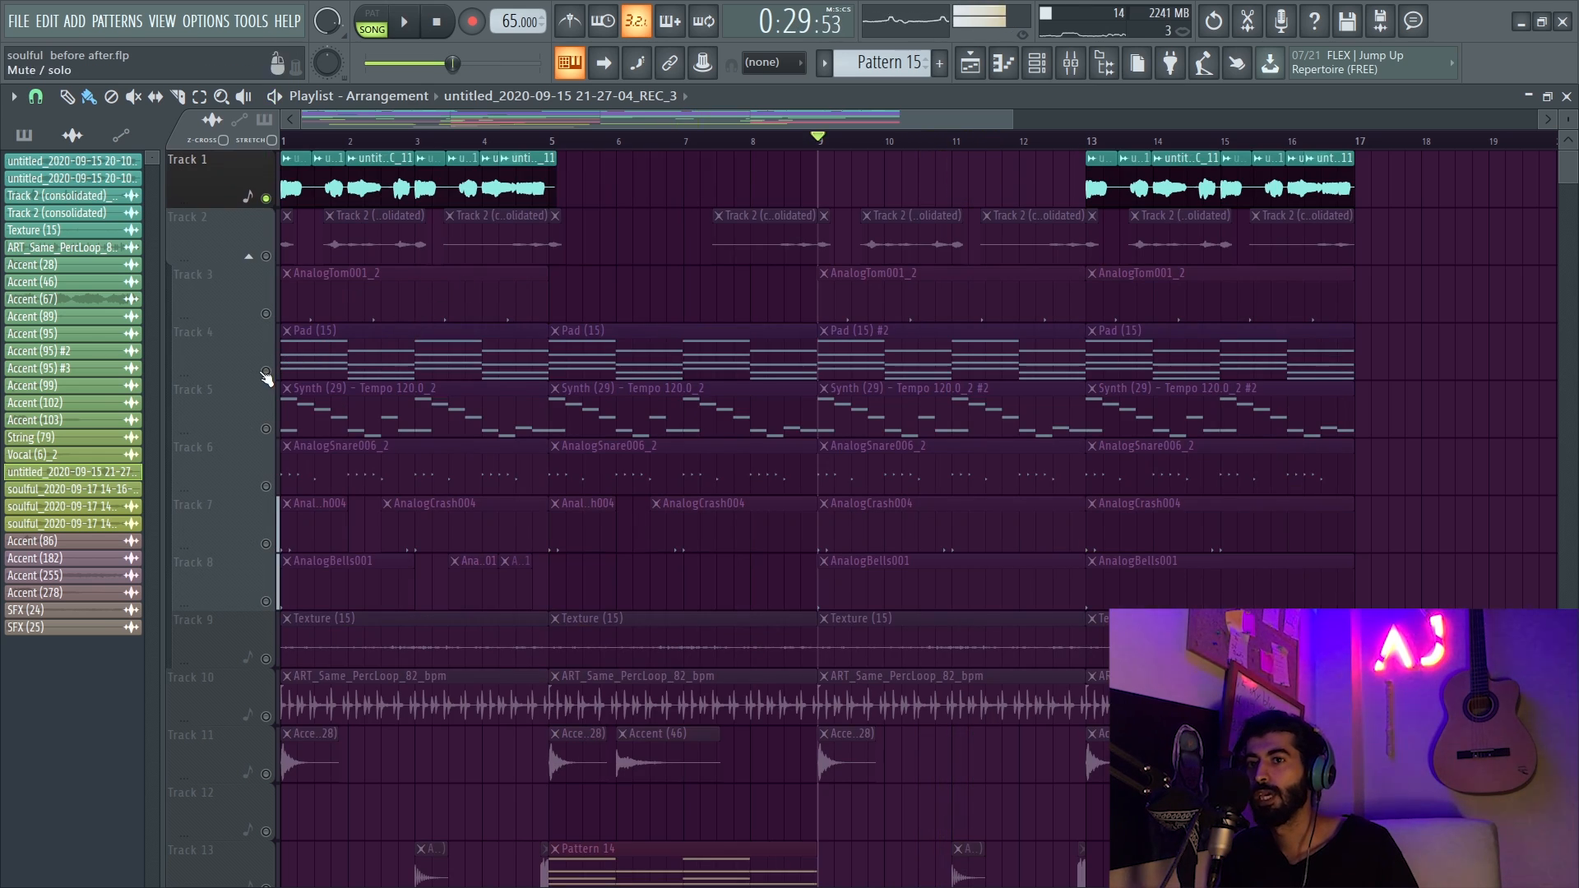
# - Solo Track 4, open the Pad (15) pattern in the piano roll, and play its chords while checking the channel rack
pyautogui.rightClick(265, 371)
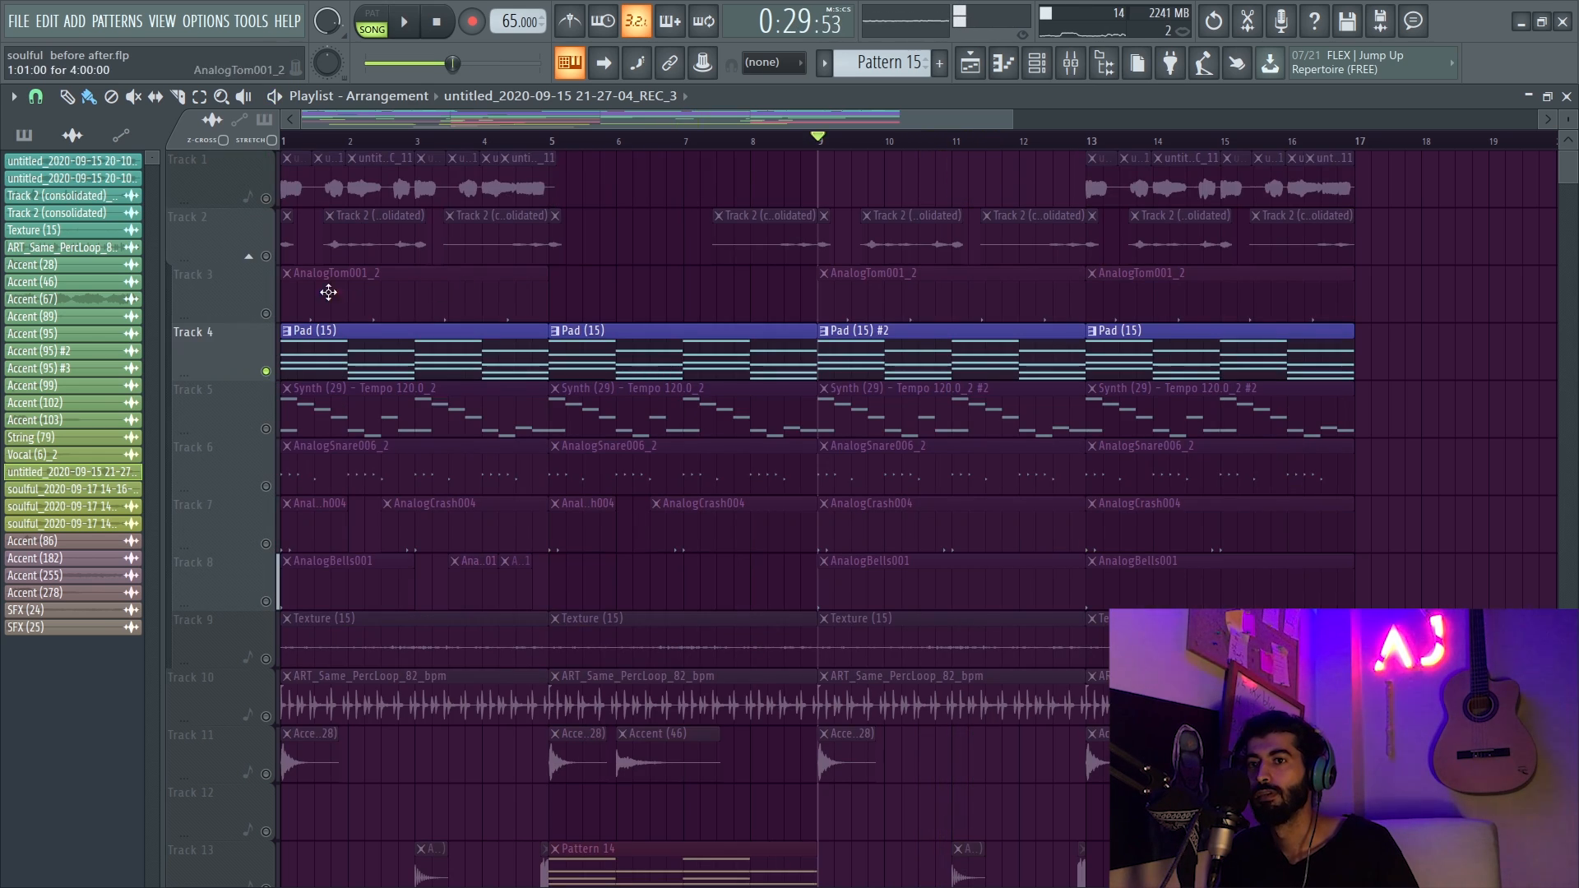
pyautogui.doubleClick(420, 354)
pyautogui.press('space')
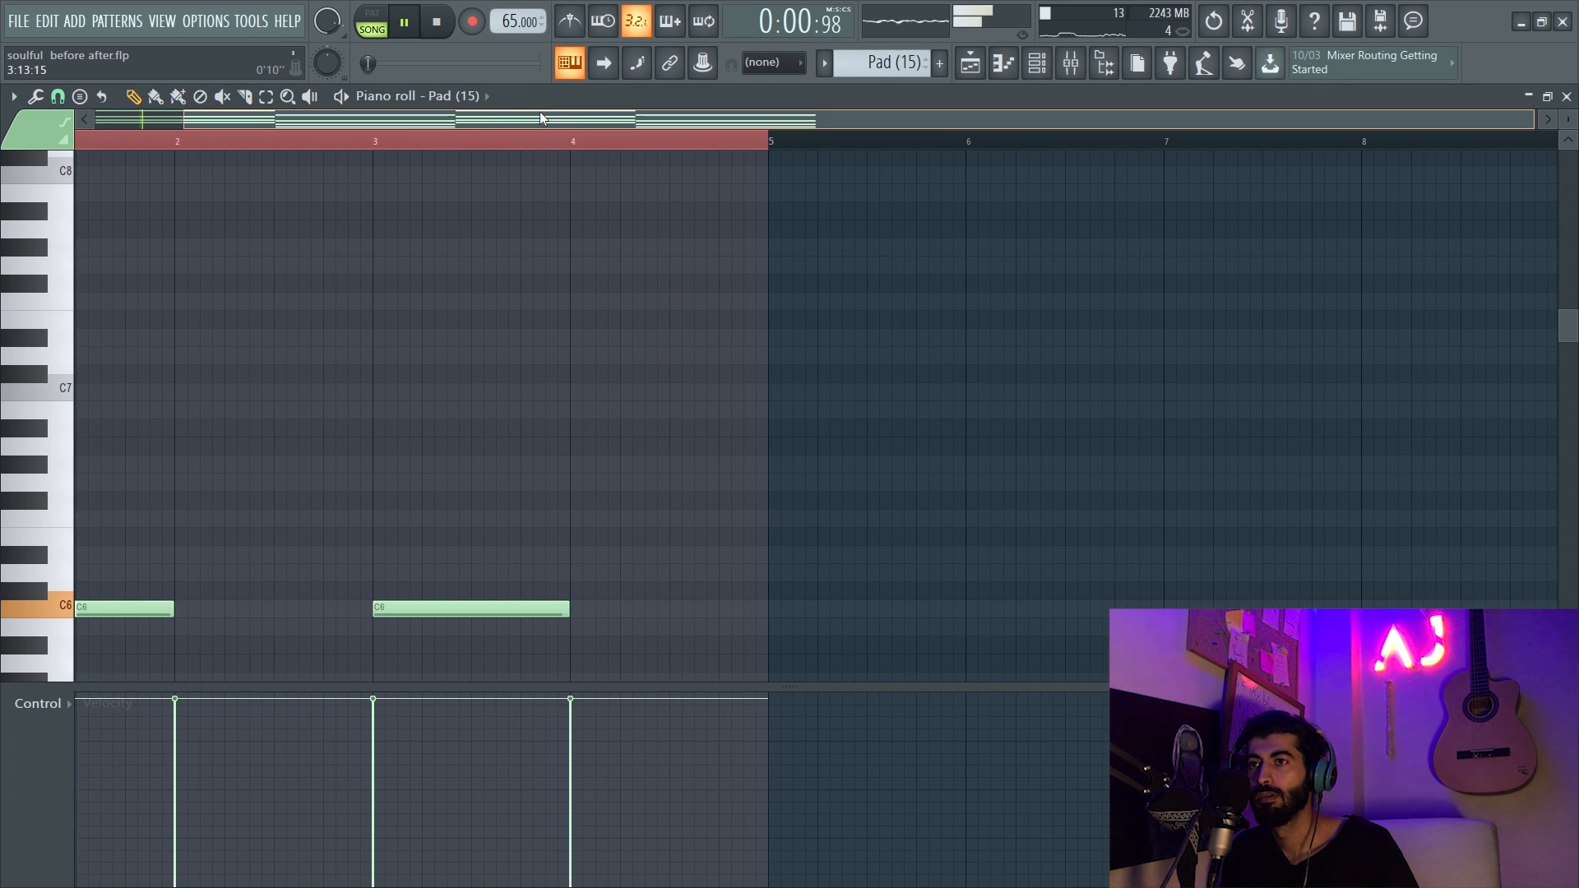
pyautogui.scroll(-5, 388, 504)
pyautogui.click(1046, 63)
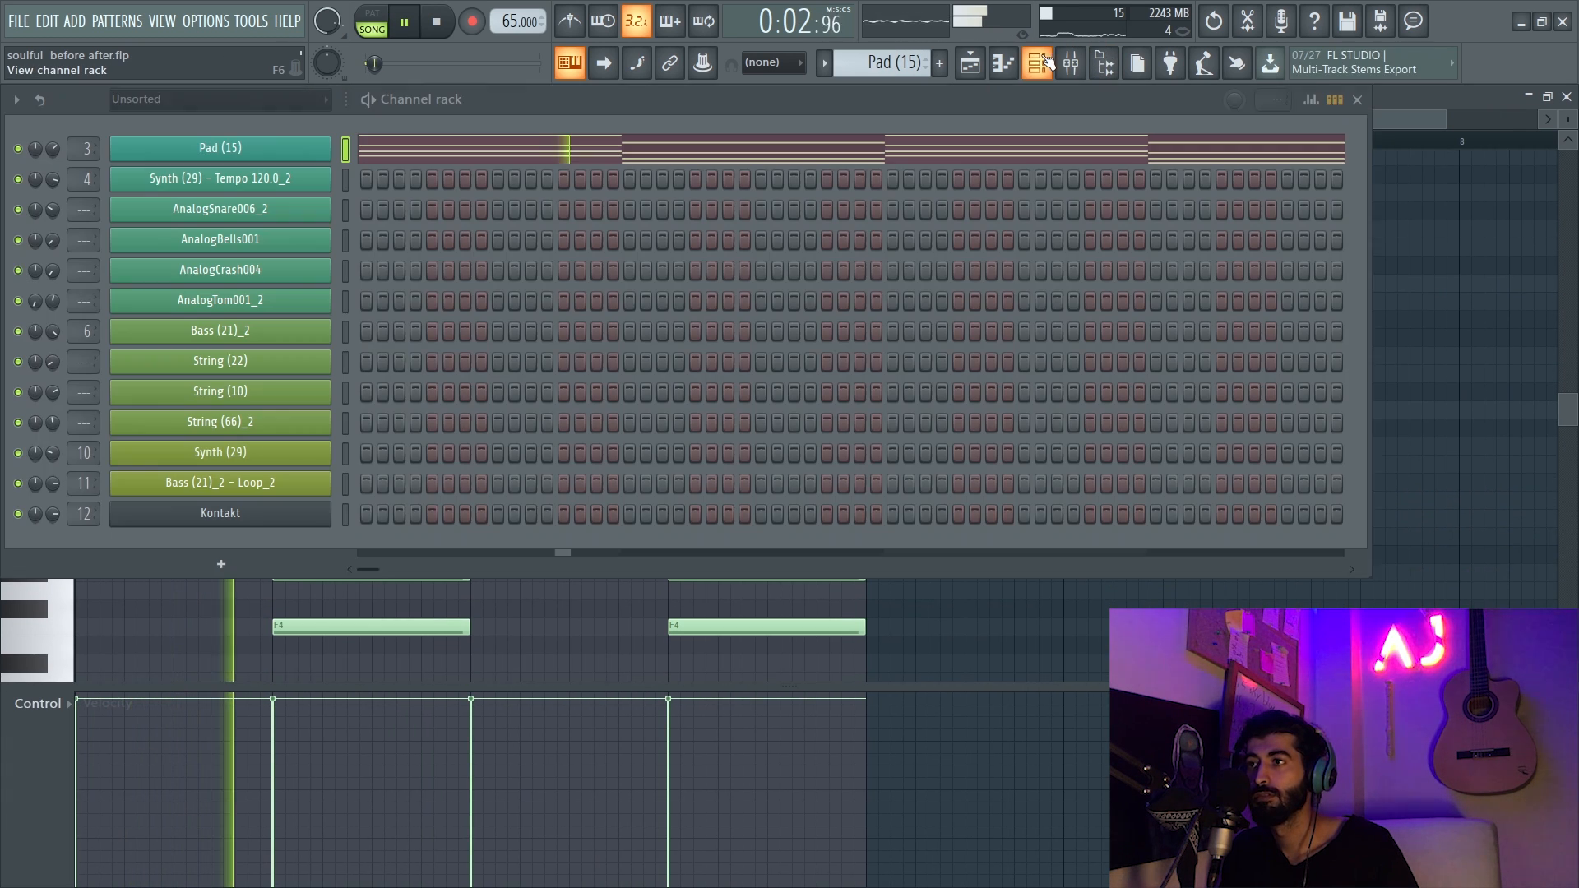
pyautogui.press('F6')
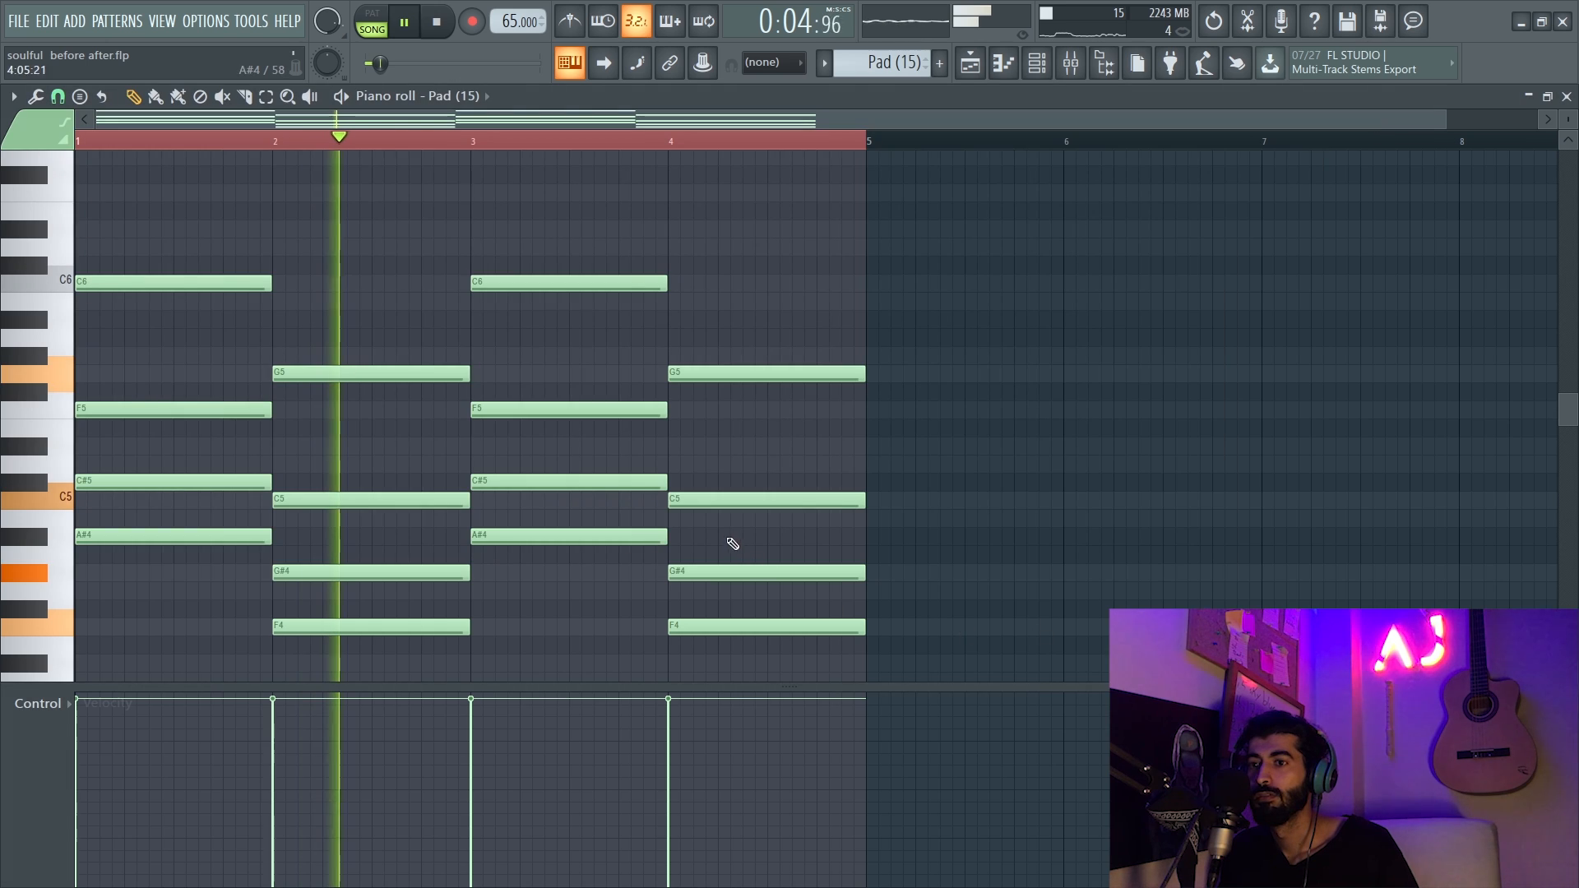
pyautogui.press('space')
# - Play the pad with the mixer open and select its insert, Insert 3
pyautogui.click(1065, 70)
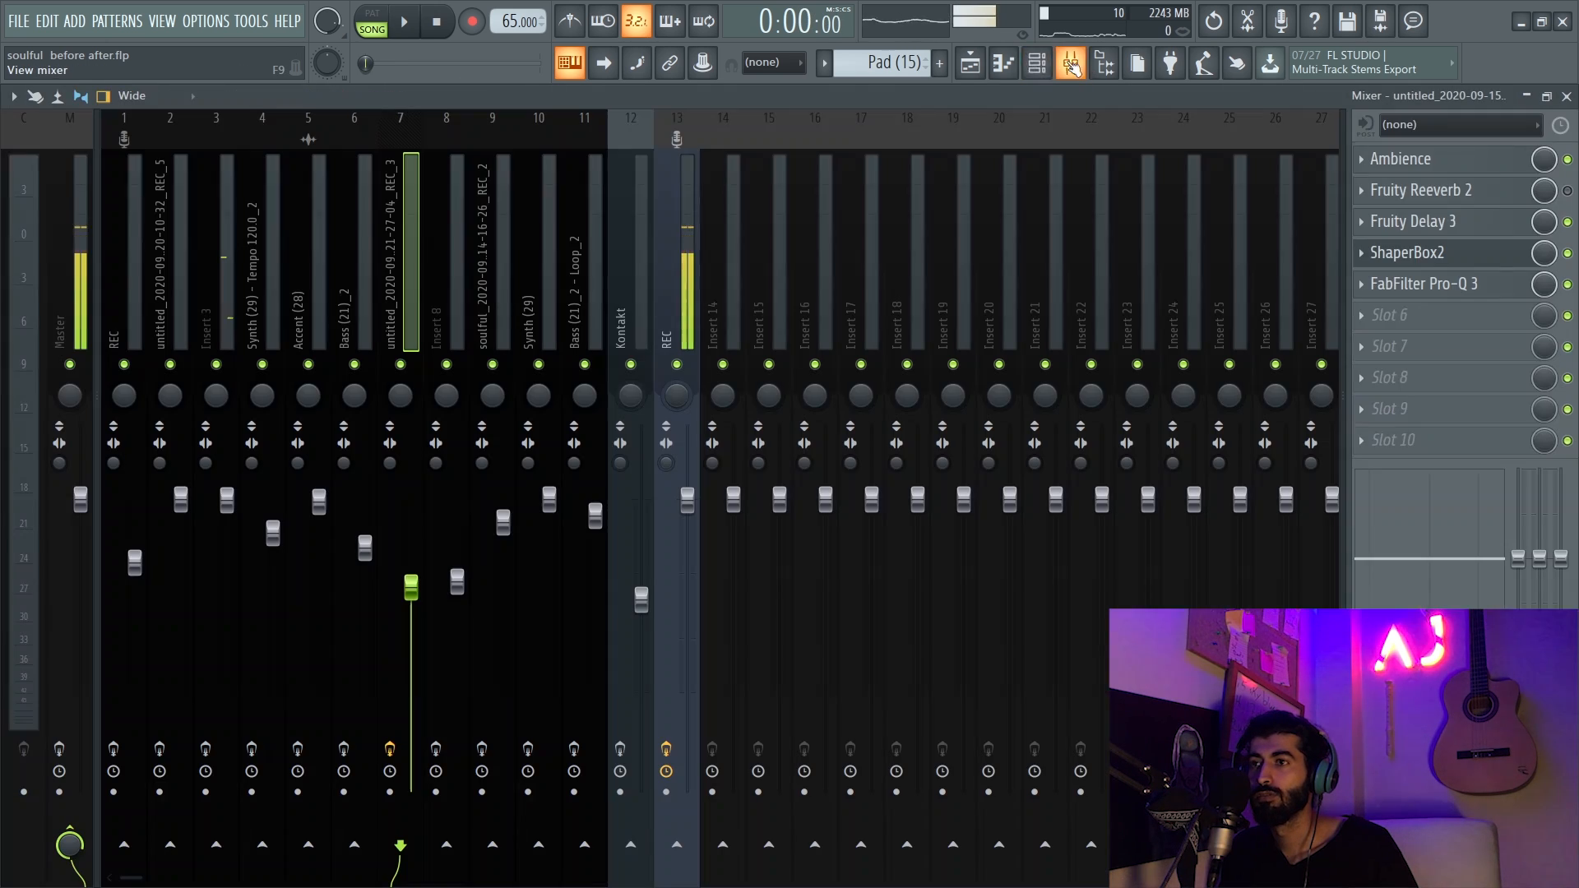
pyautogui.press('space')
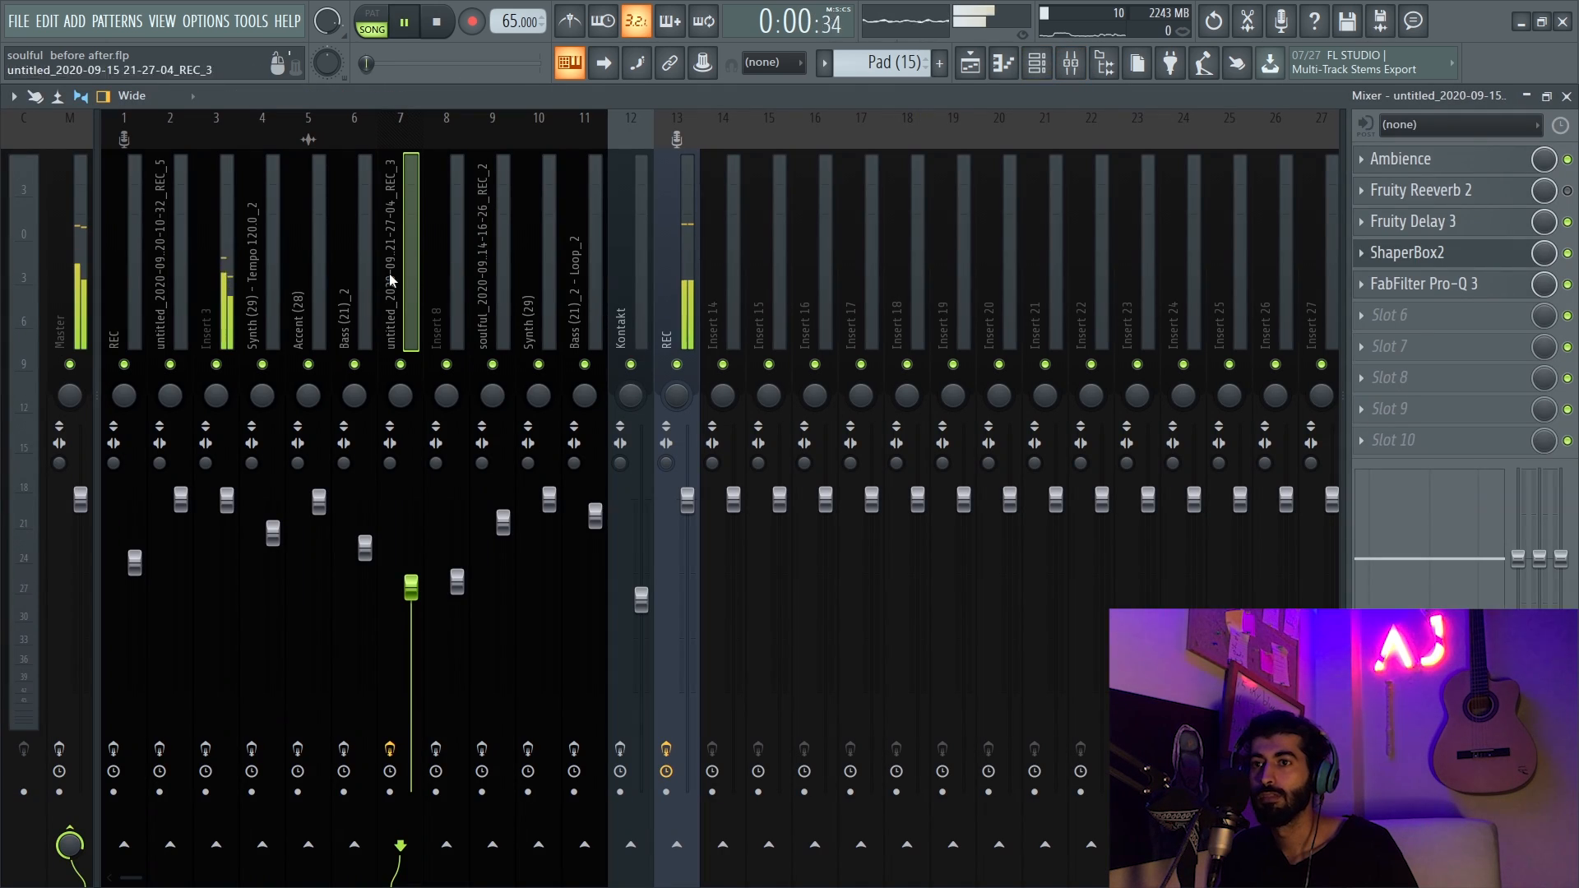
pyautogui.click(210, 205)
pyautogui.press('space')
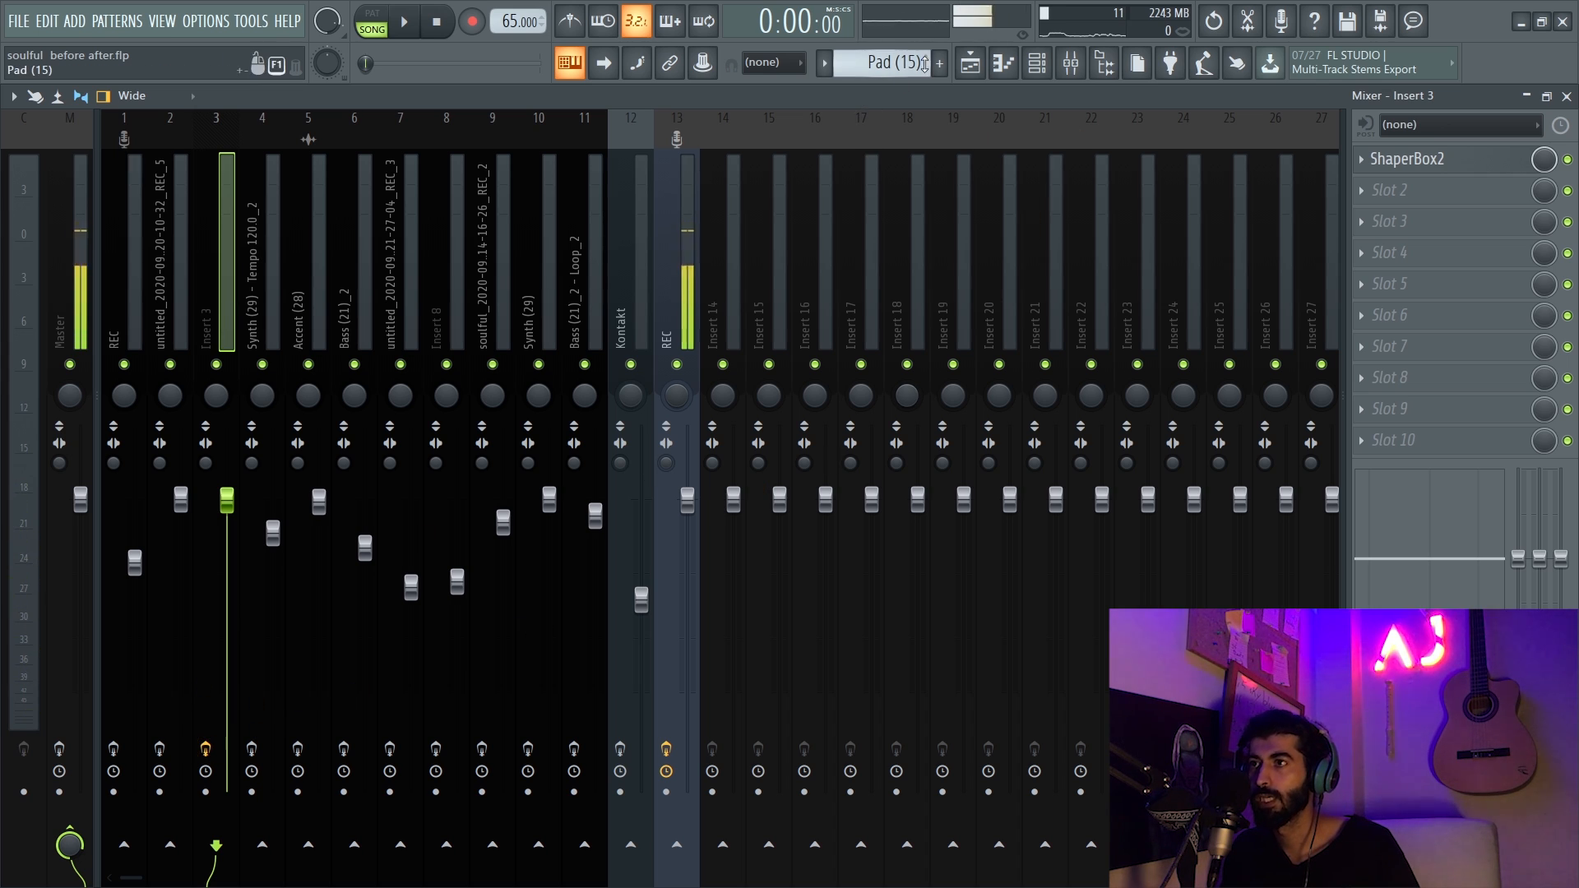
# - Replay the pad, examine the ShaperBox2 volume curve on Insert 3 during playback, and stop back in the playlist
pyautogui.click(970, 63)
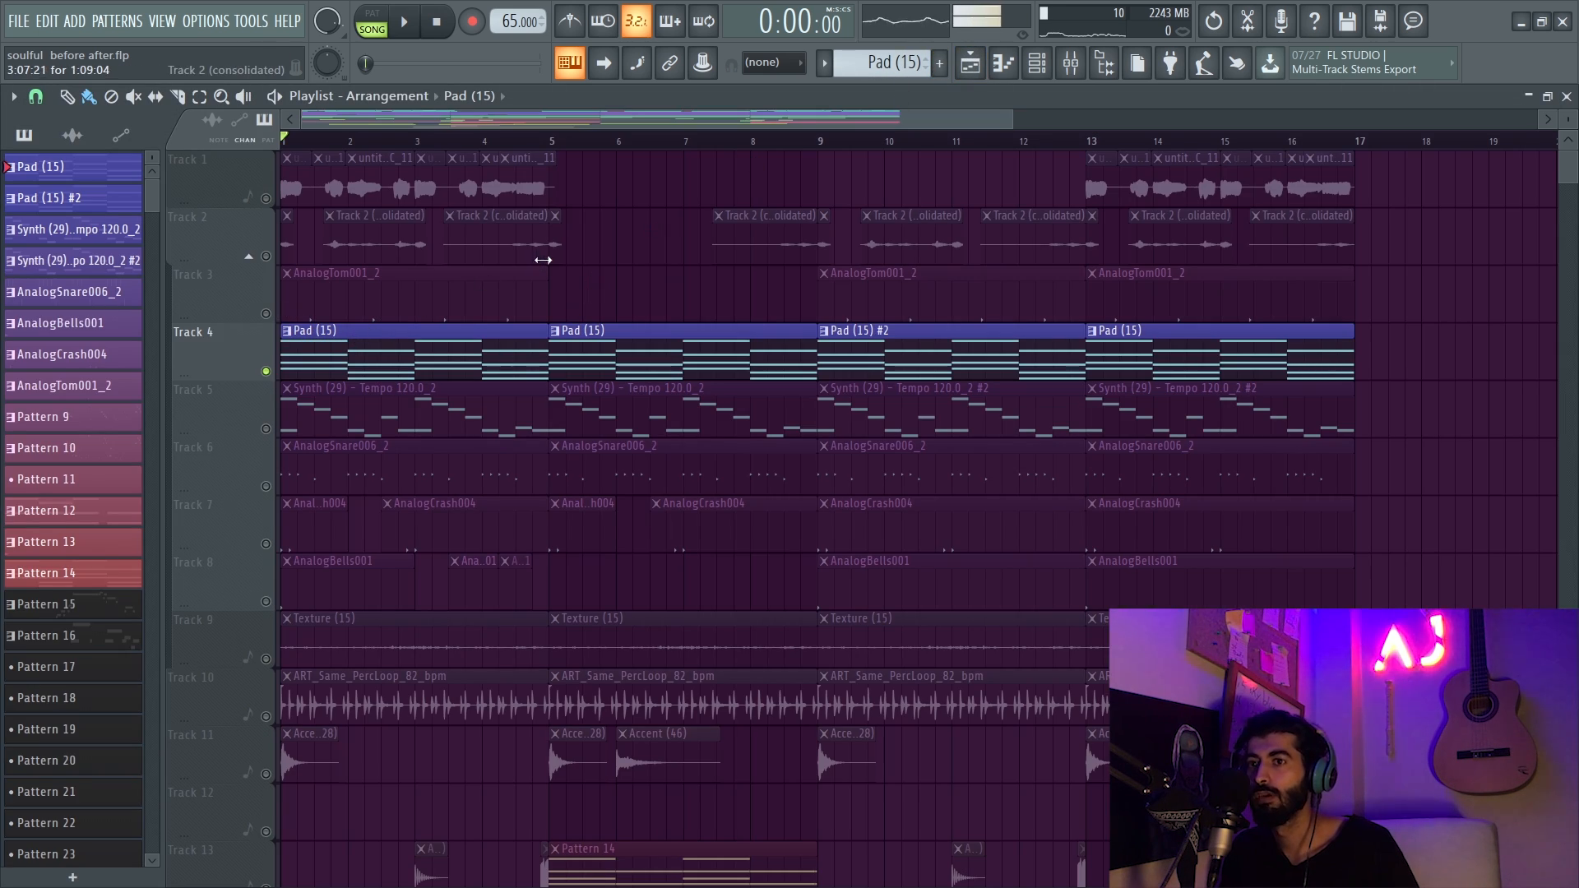
pyautogui.press('space')
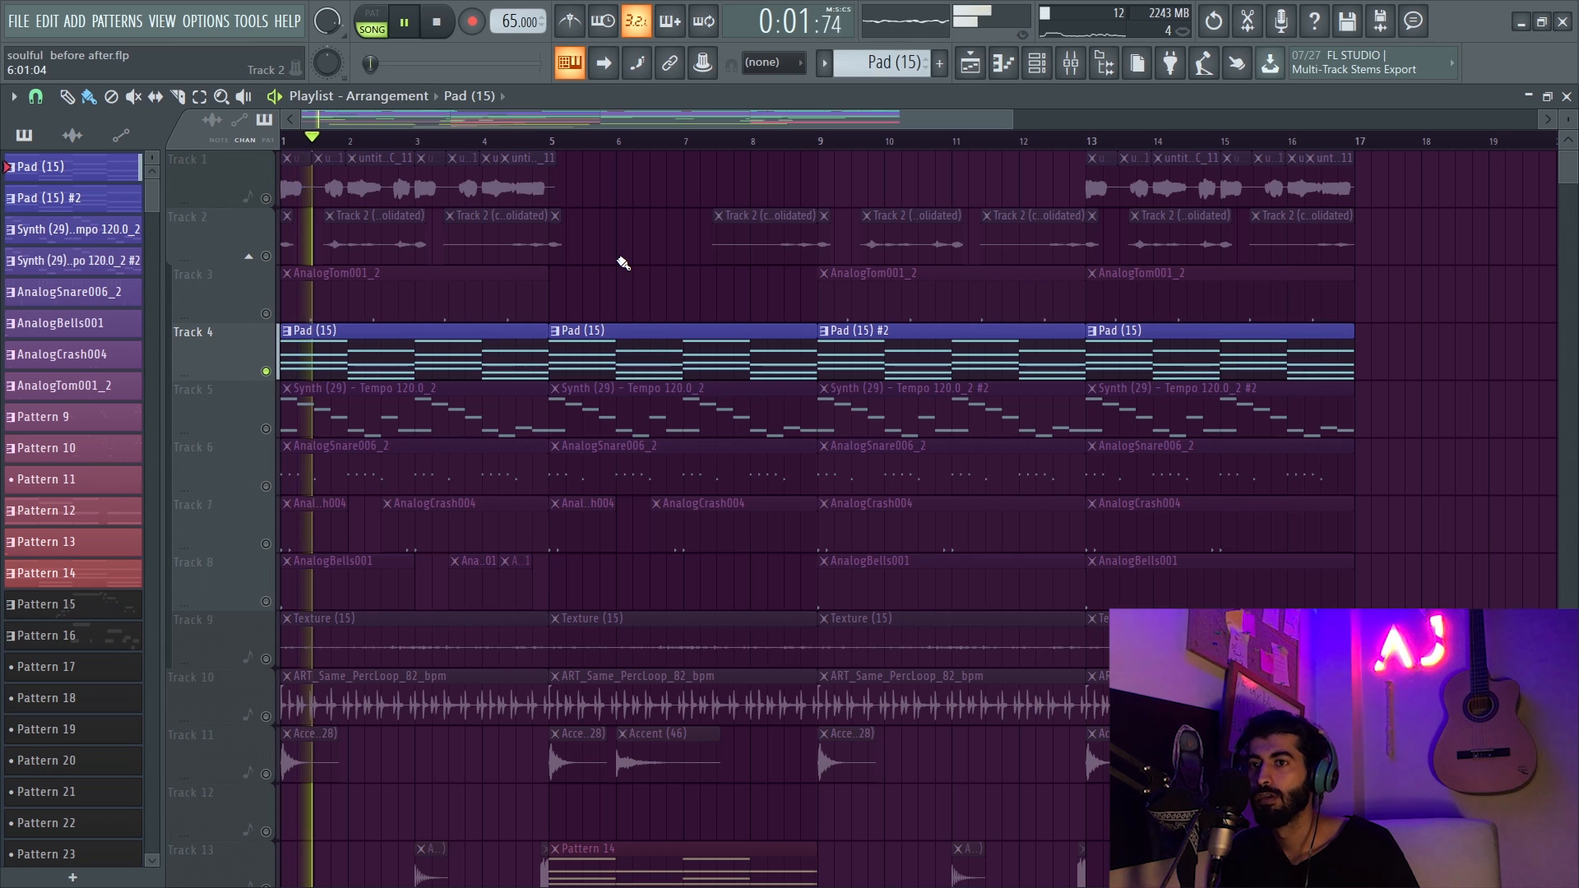
pyautogui.press('F9')
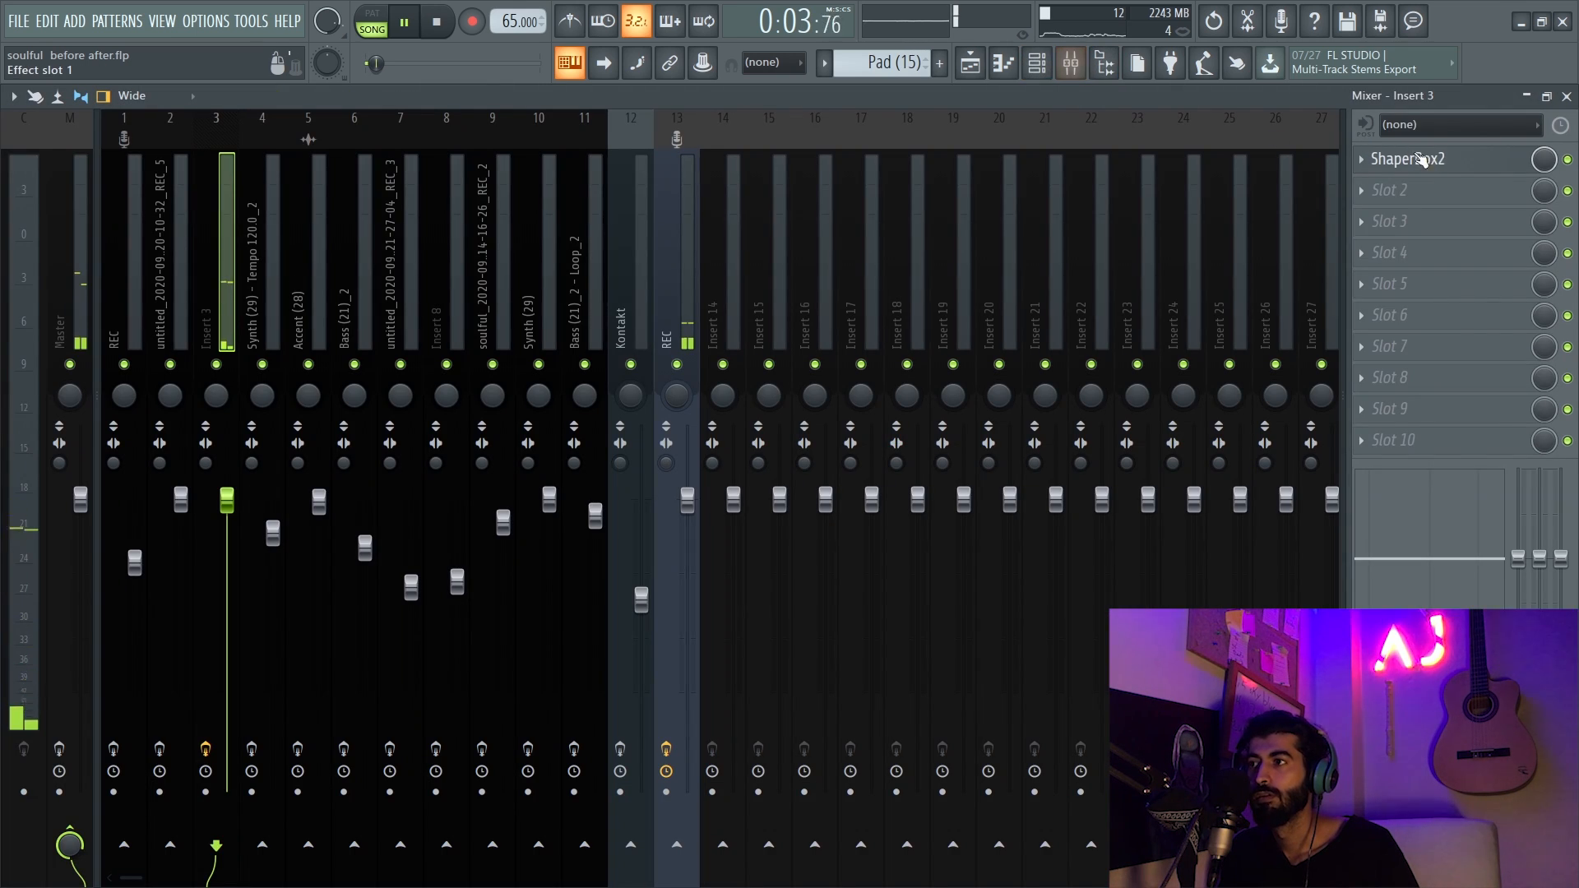
pyautogui.press('space')
pyautogui.click(1421, 159)
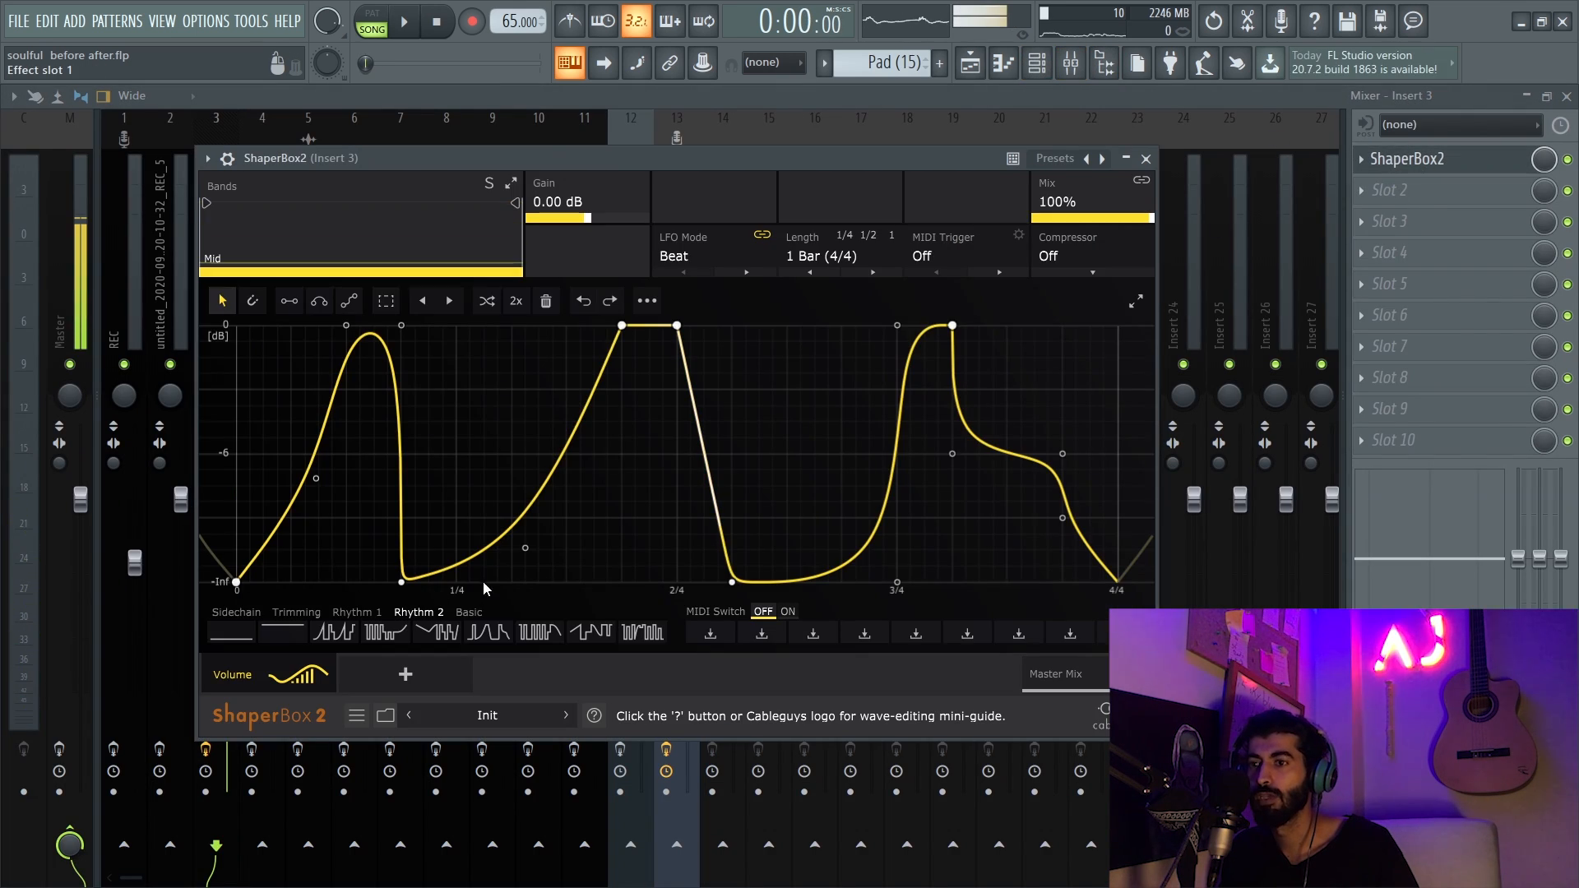
pyautogui.press('space')
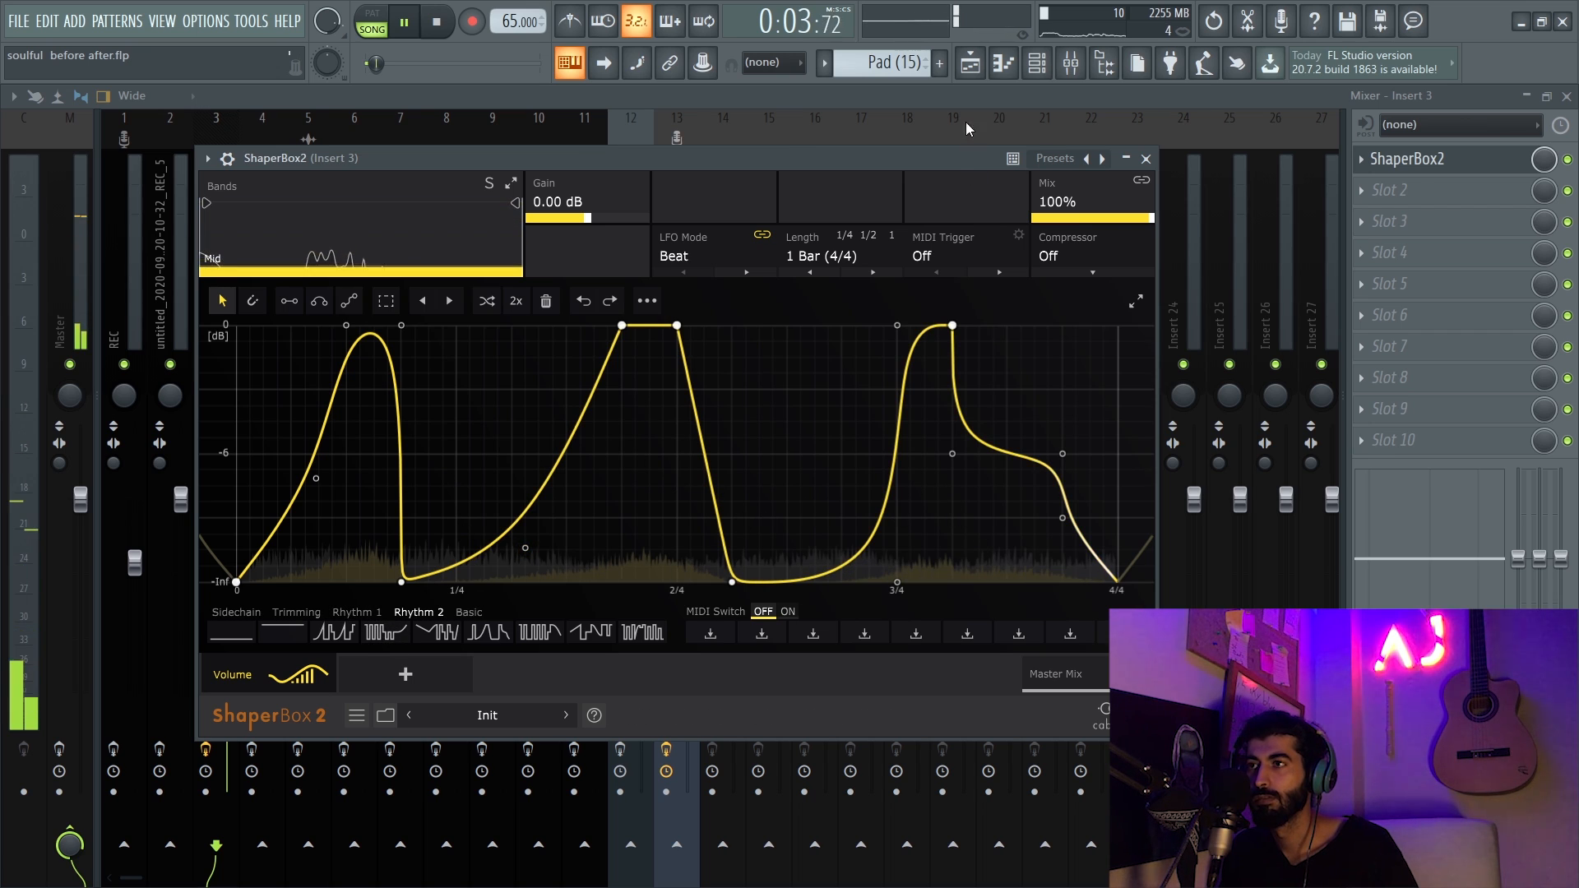
pyautogui.click(971, 65)
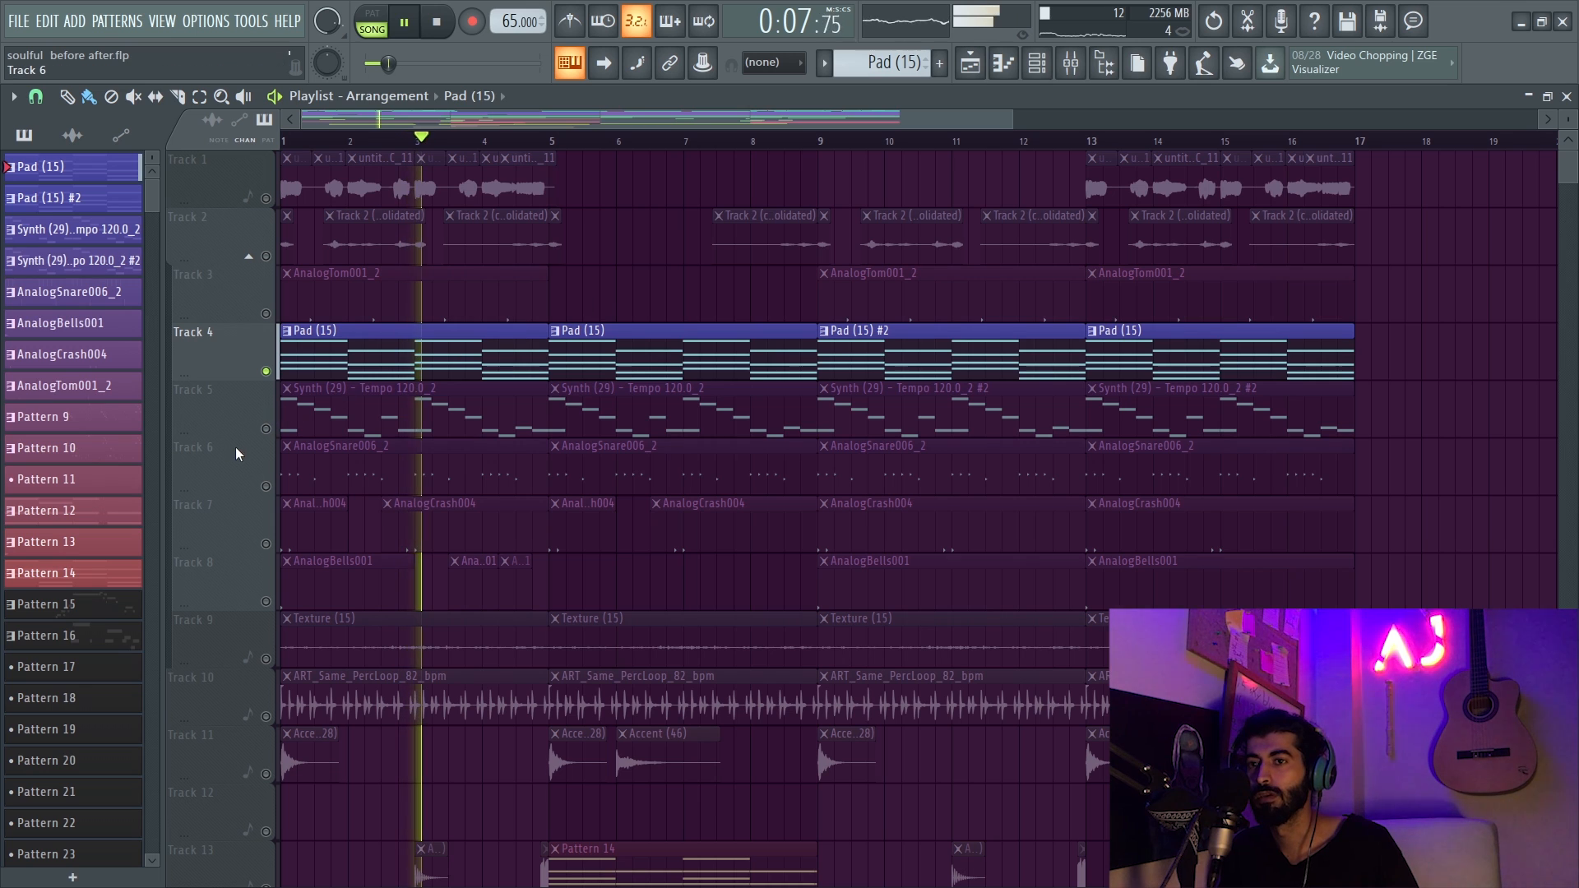
pyautogui.press('space')
# - Solo Track 5, open the Synth (29) - Tempo 120.0_2 pattern in the piano roll, and play it while checking the channel rack
pyautogui.click(264, 430)
pyautogui.doubleClick(352, 416)
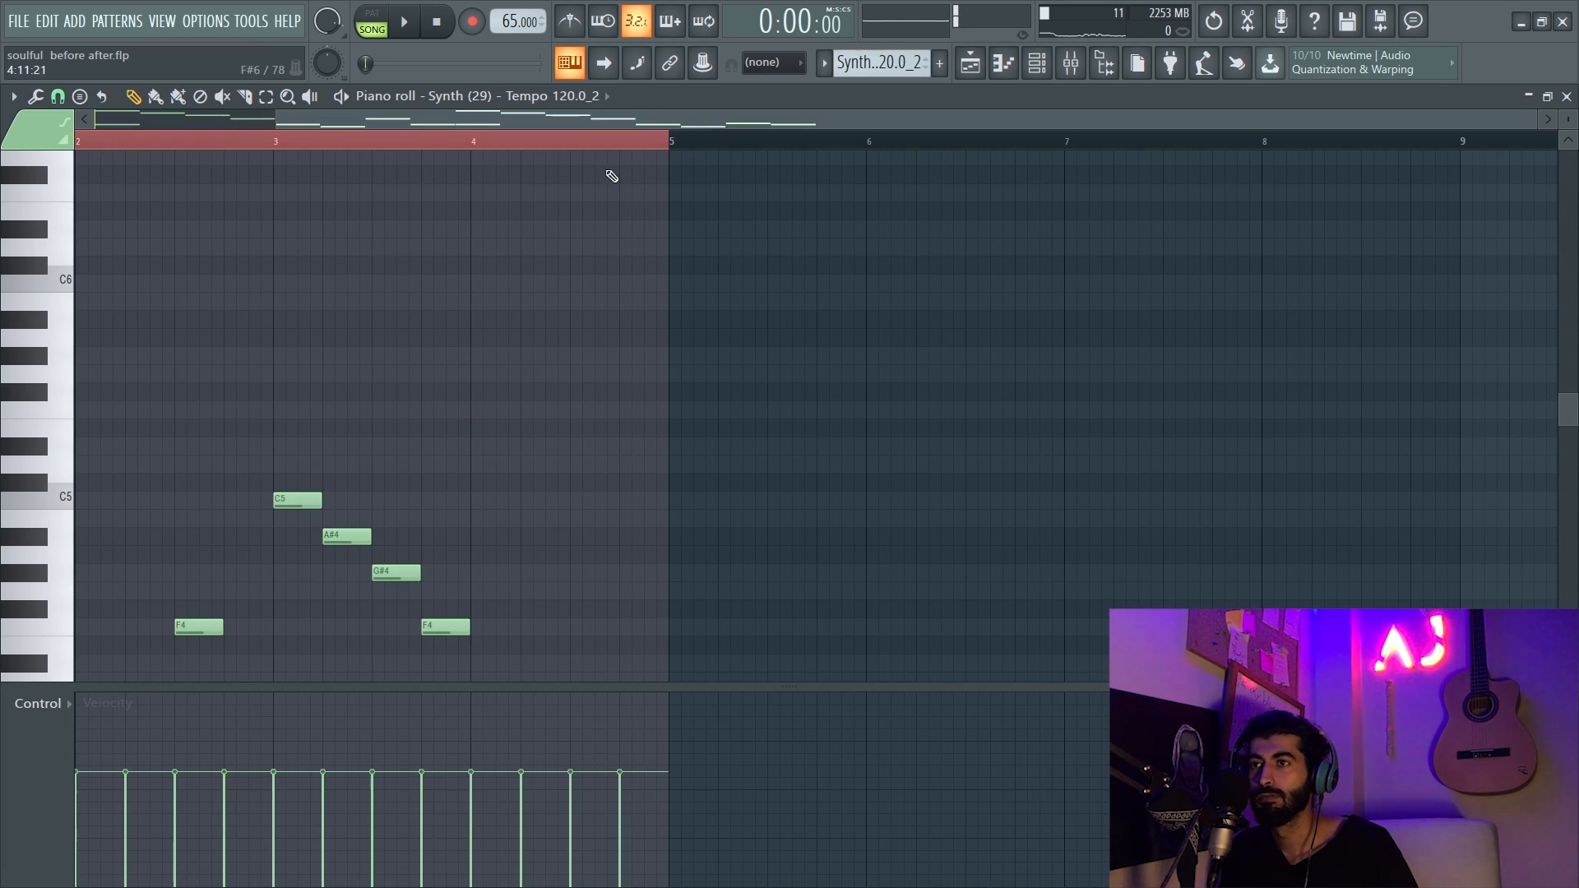
pyautogui.press('space')
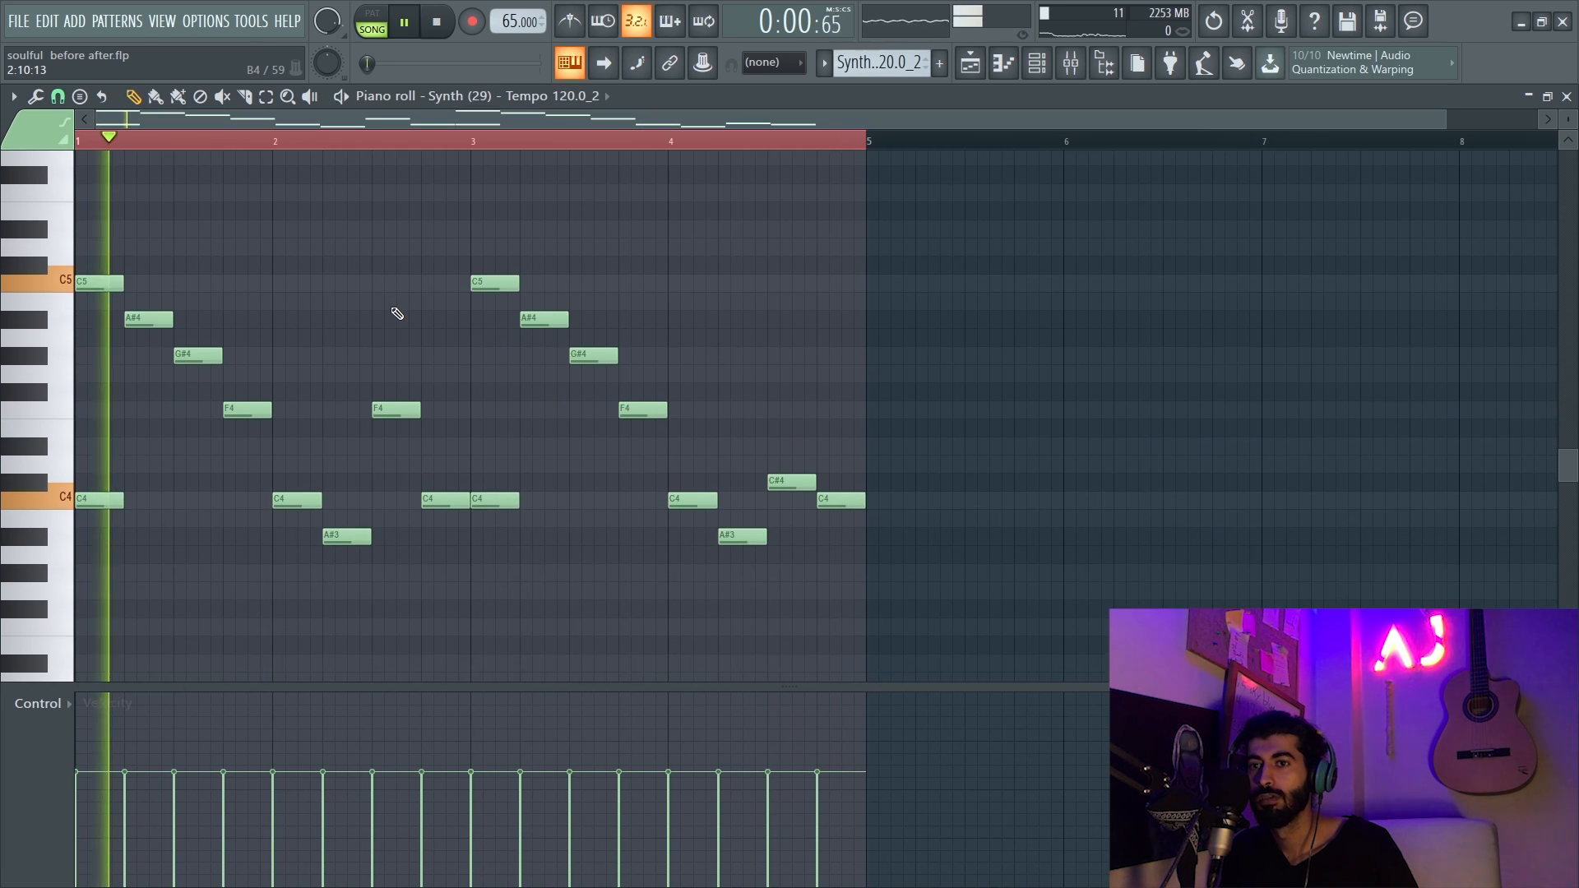
pyautogui.press('F6')
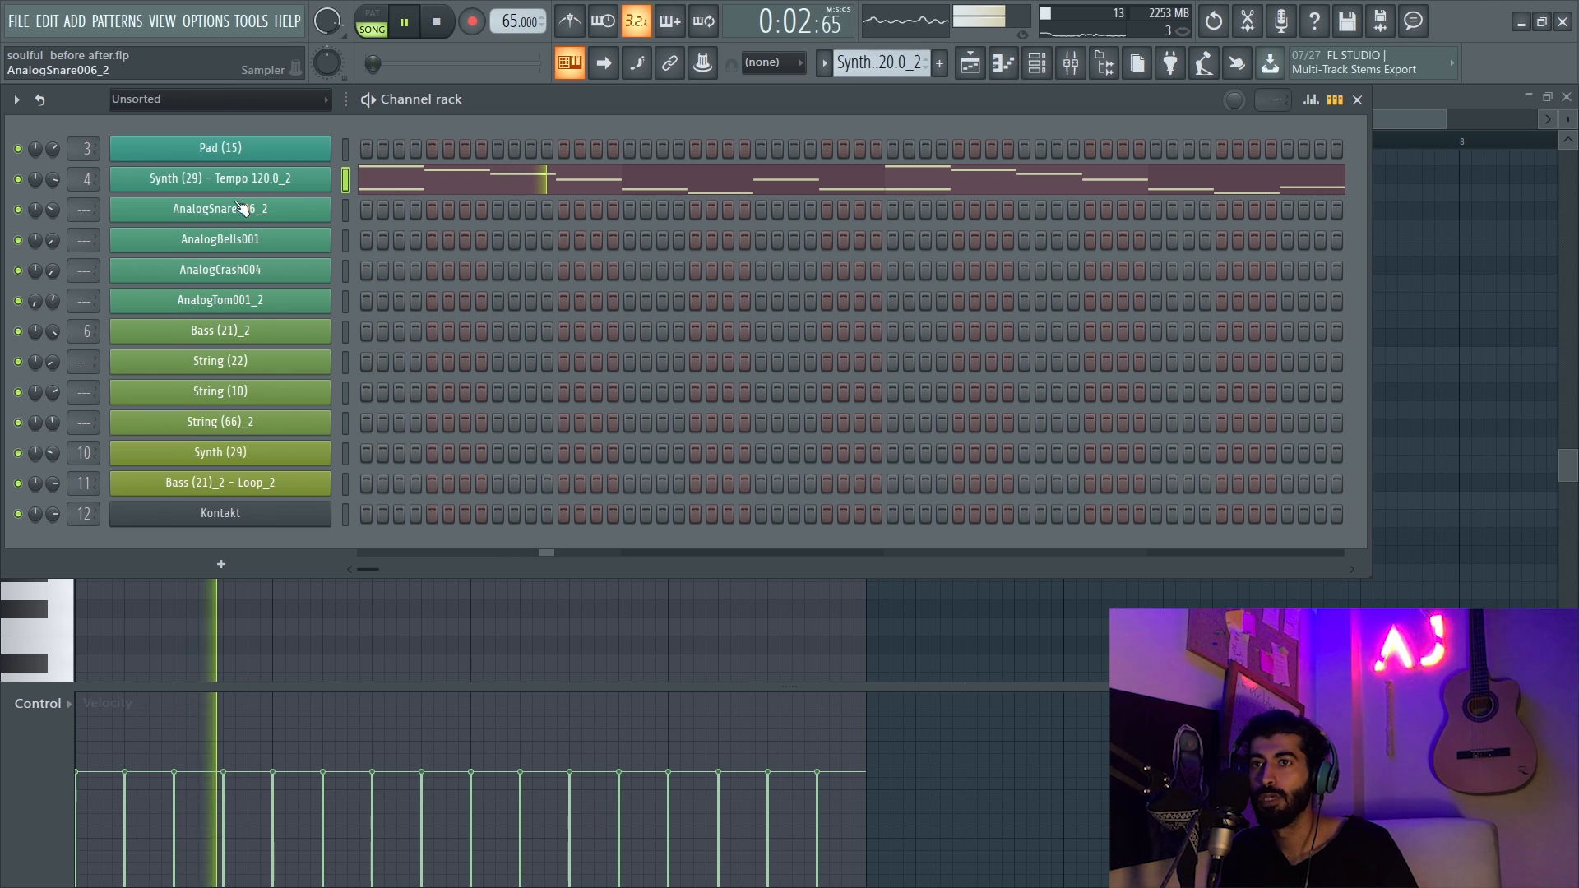
pyautogui.press('space')
# - View the synth insert's effects in the mixer, open and close ShaperBox2, and listen to the synth
pyautogui.press('F9')
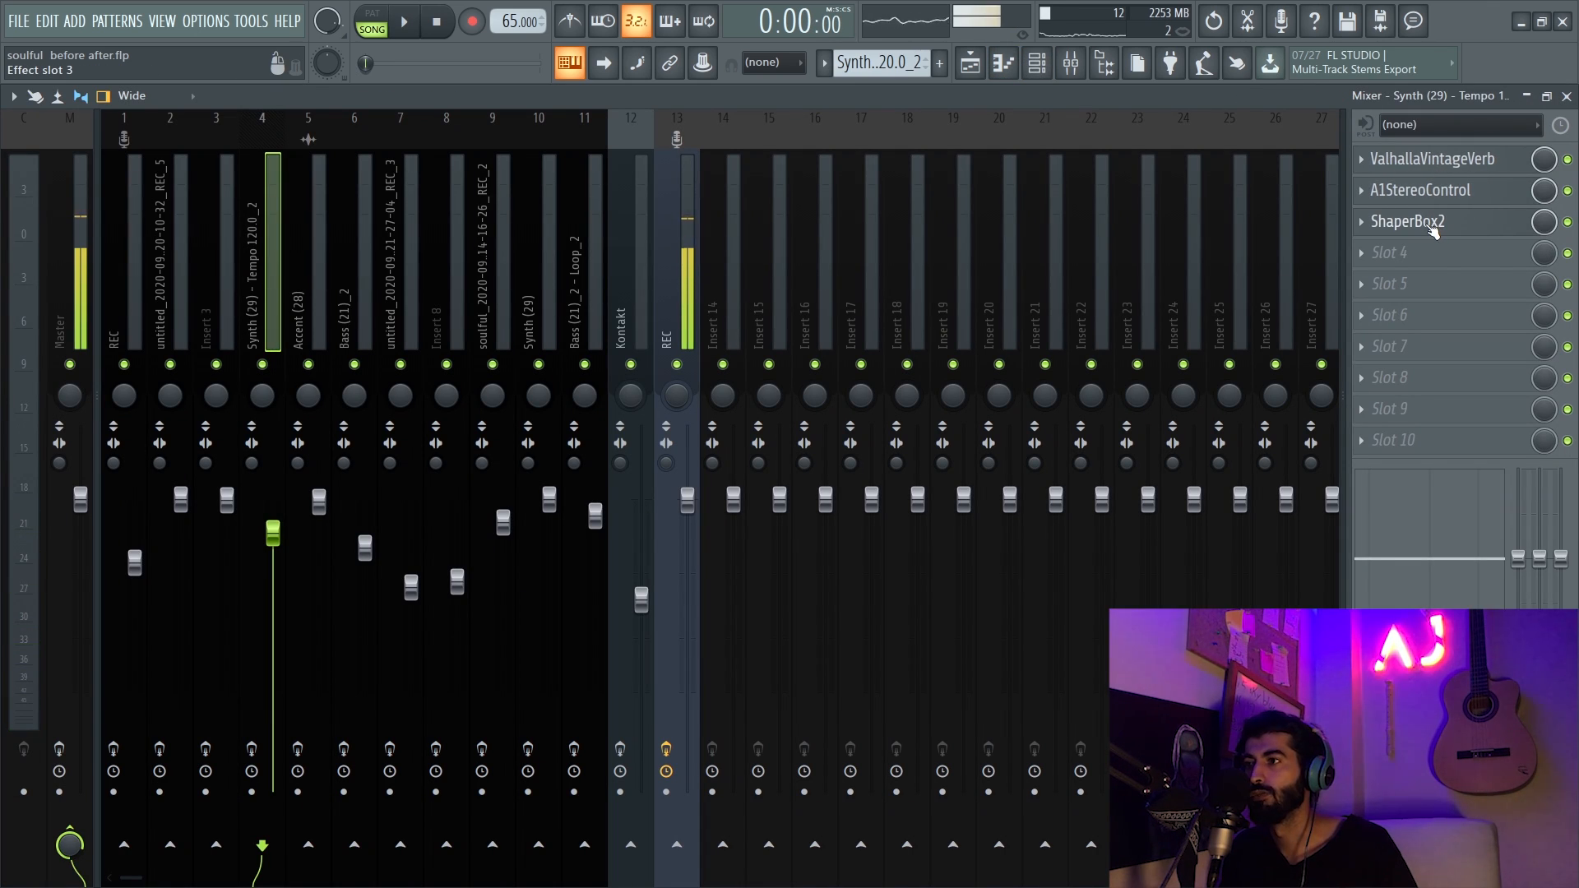
pyautogui.click(1431, 224)
pyautogui.click(1429, 223)
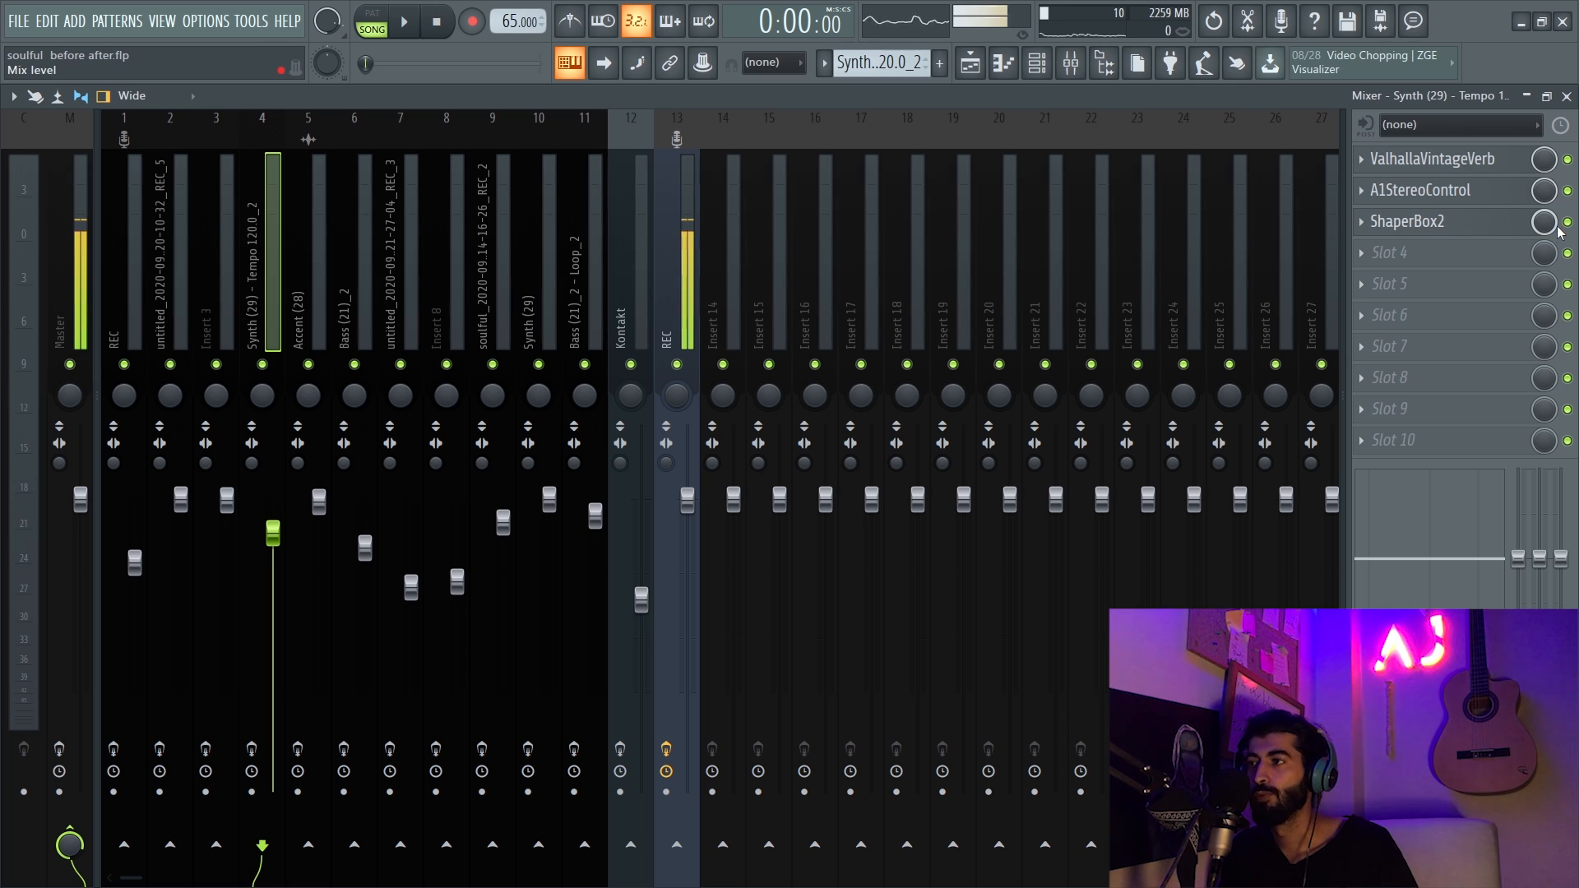
pyautogui.click(252, 749)
pyautogui.press('space')
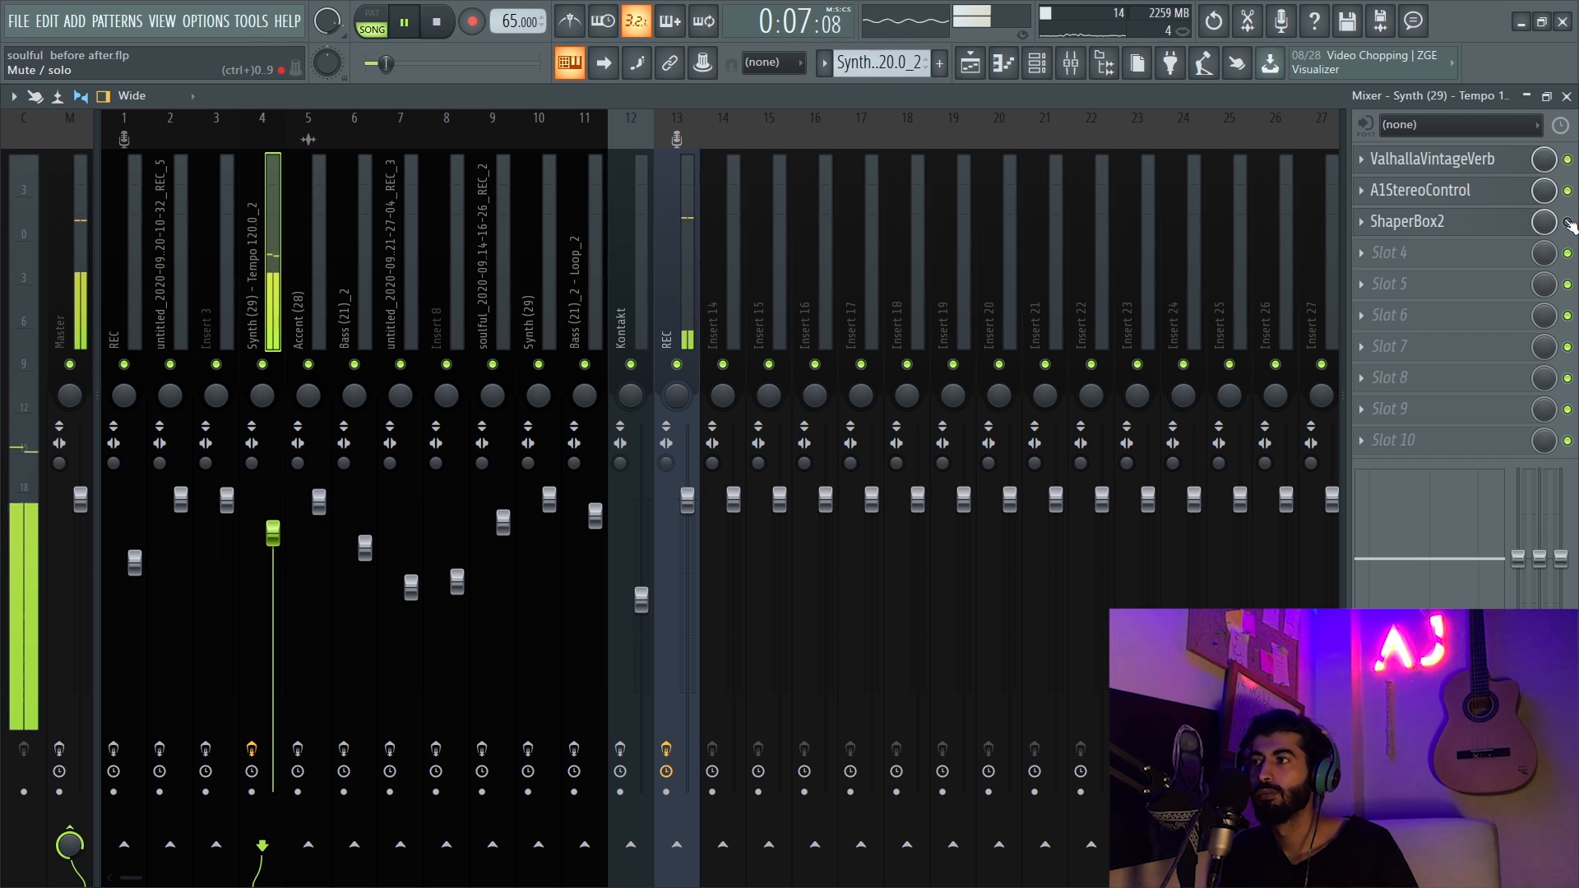
pyautogui.press('space')
# - Examine the ShaperBox2 pan curve on the synth insert, and return to the playlist with playback stopped
pyautogui.click(1406, 222)
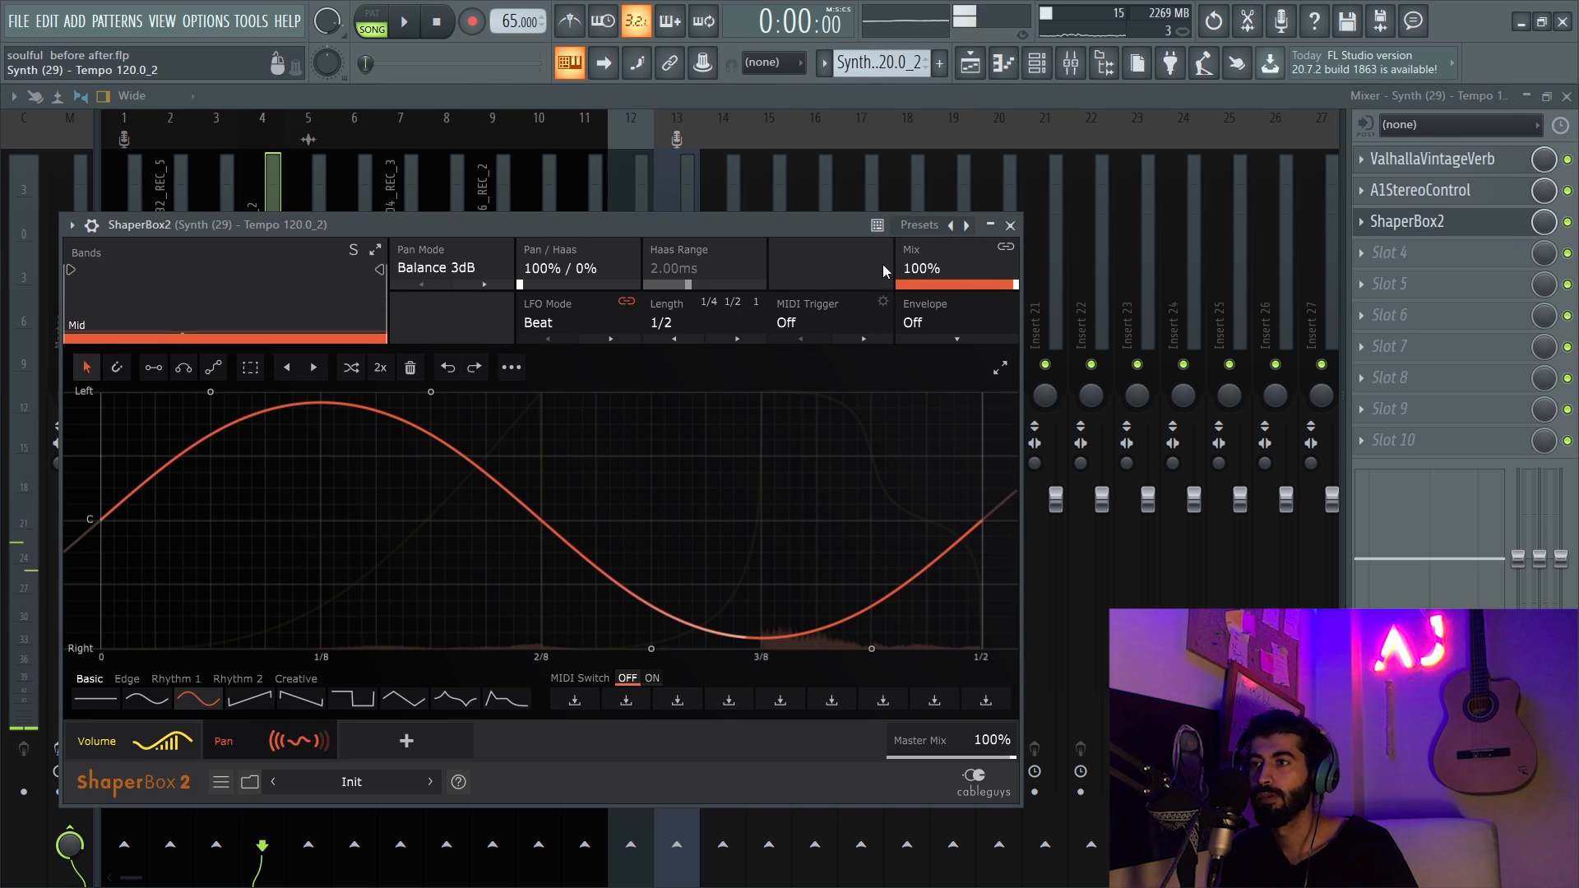
pyautogui.click(970, 63)
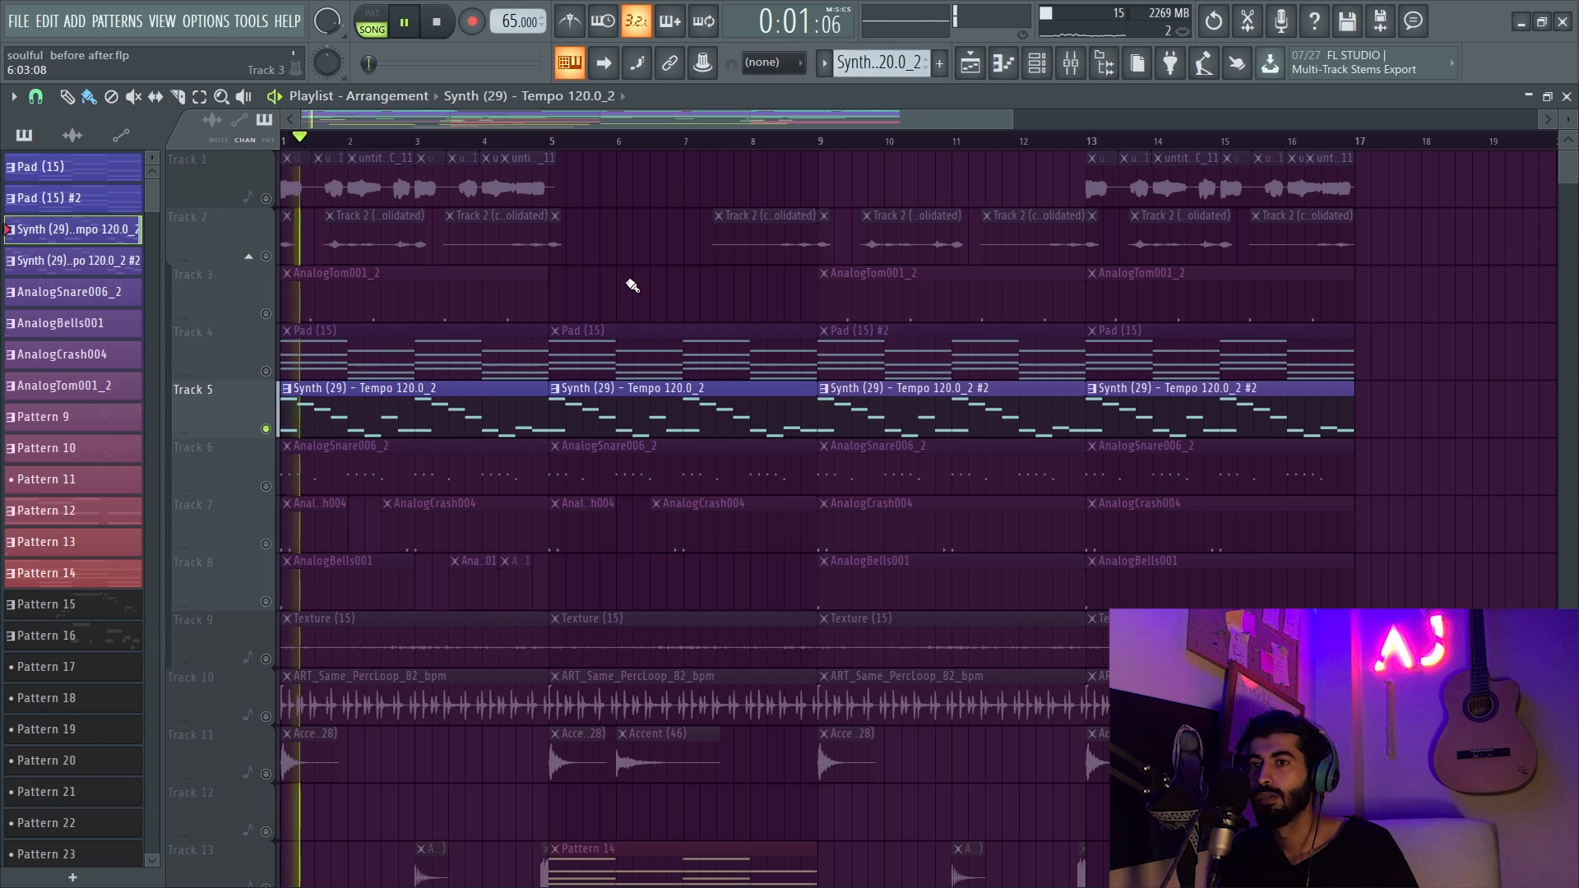
pyautogui.press('space')
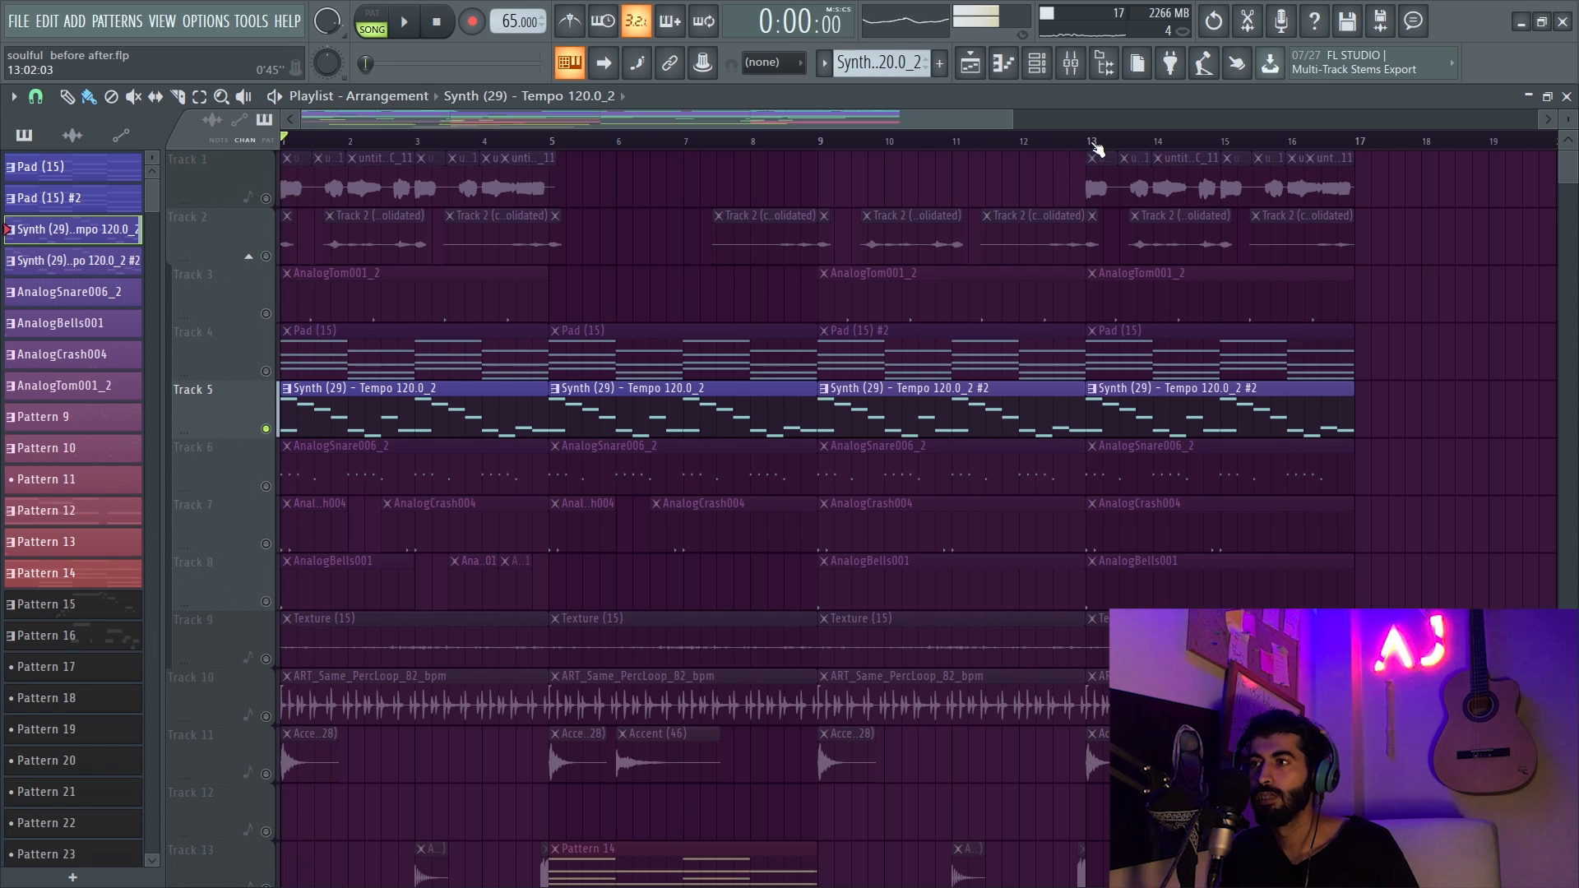
# - Play the soloed synth from bar 13, and solo Track 6 to audition the AnalogSnare006_2 pattern from the start
pyautogui.press('space')
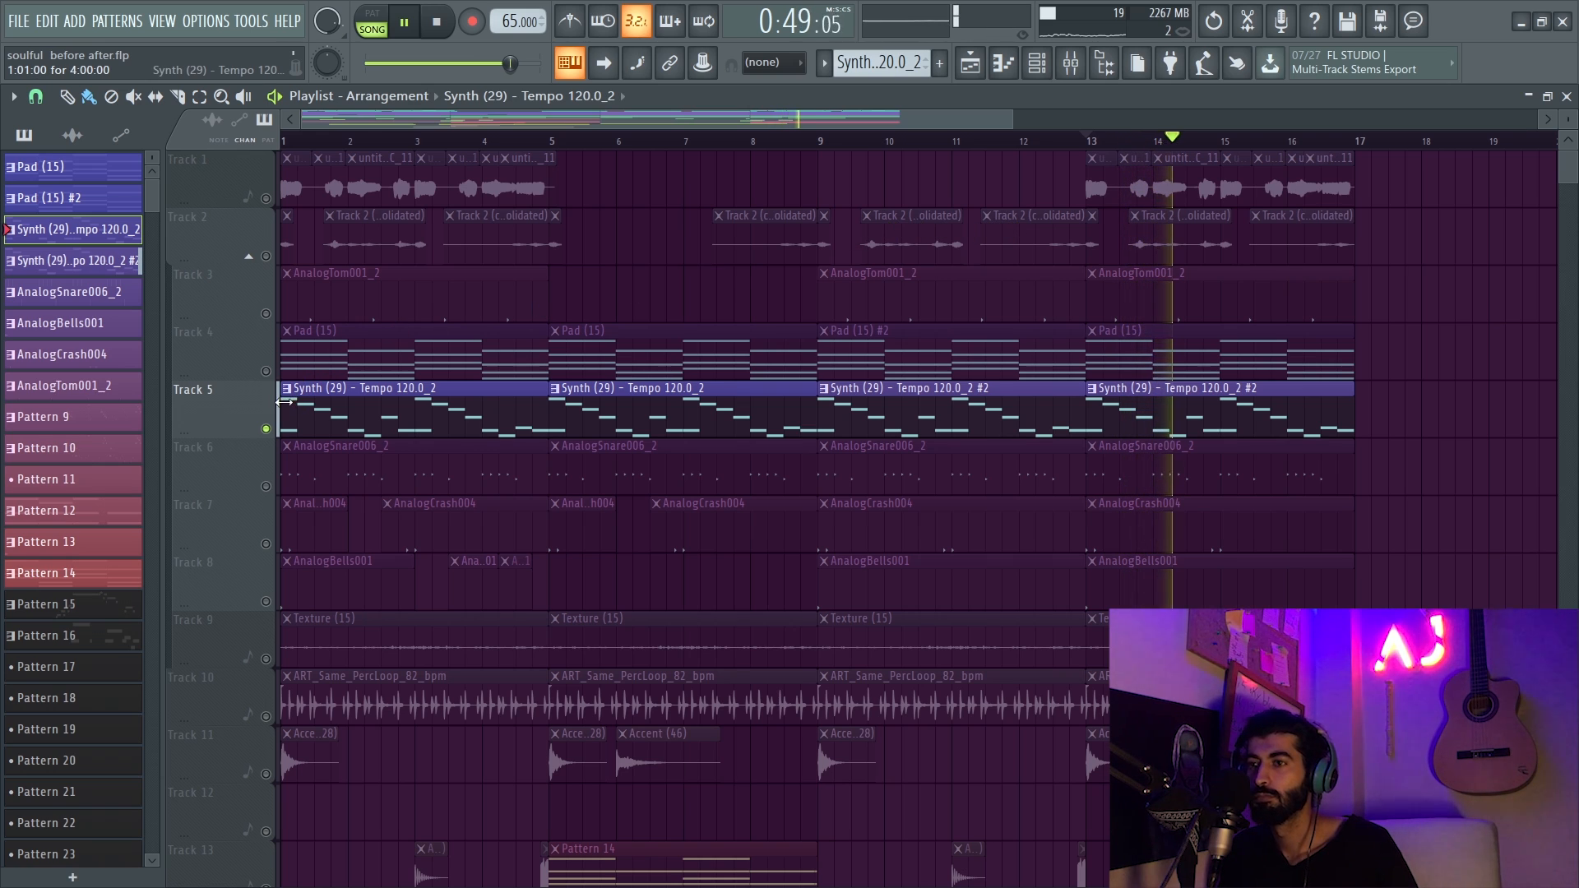
pyautogui.press('space')
pyautogui.rightClick(268, 488)
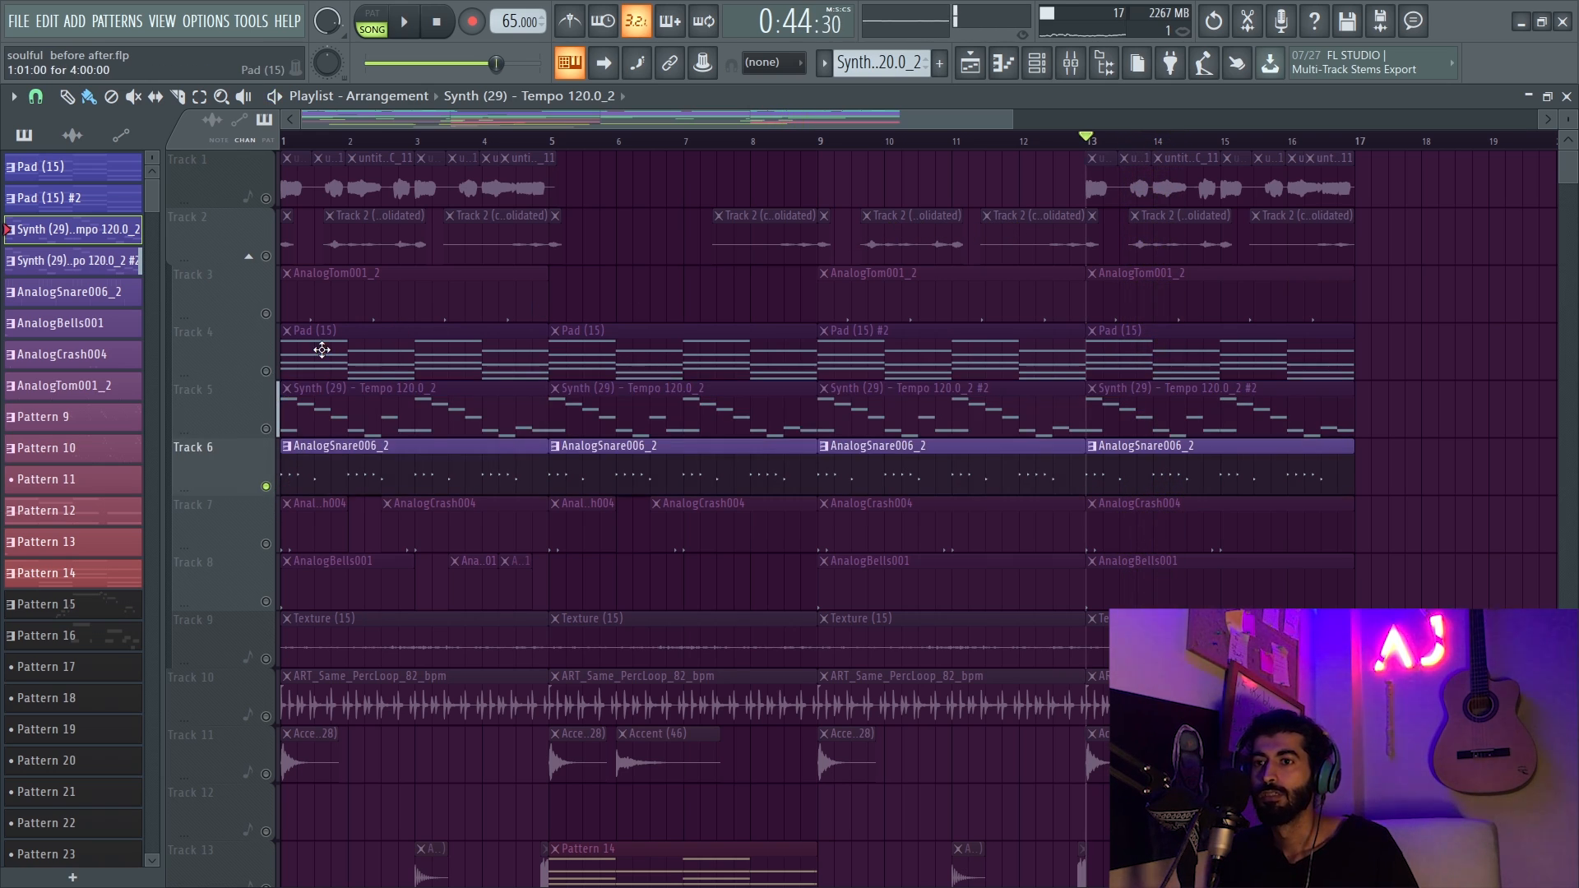
pyautogui.click(280, 143)
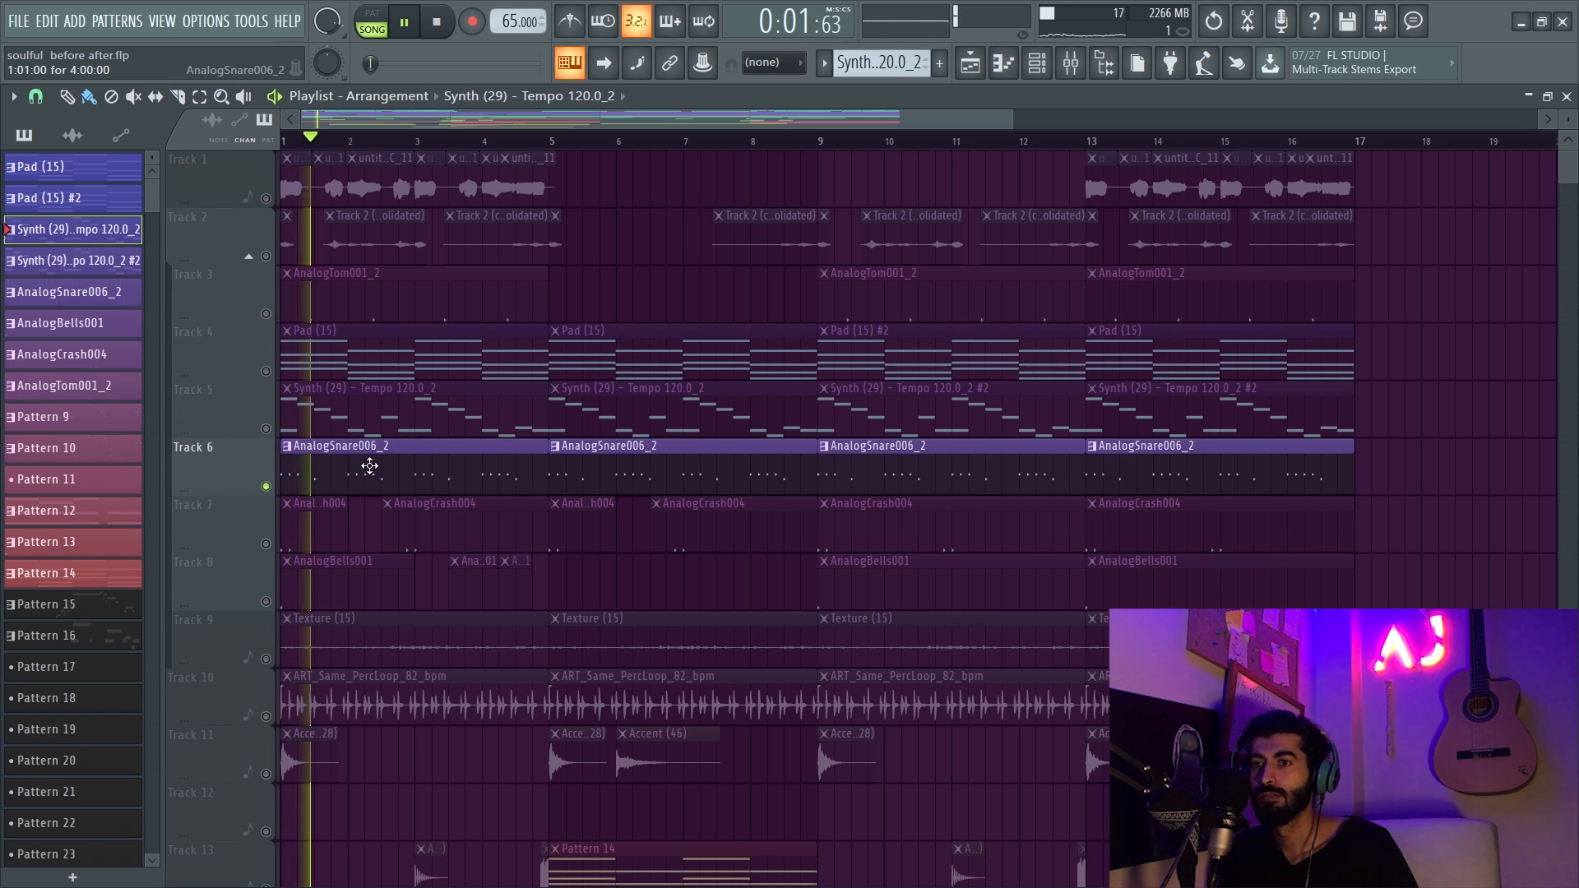
pyautogui.press('space')
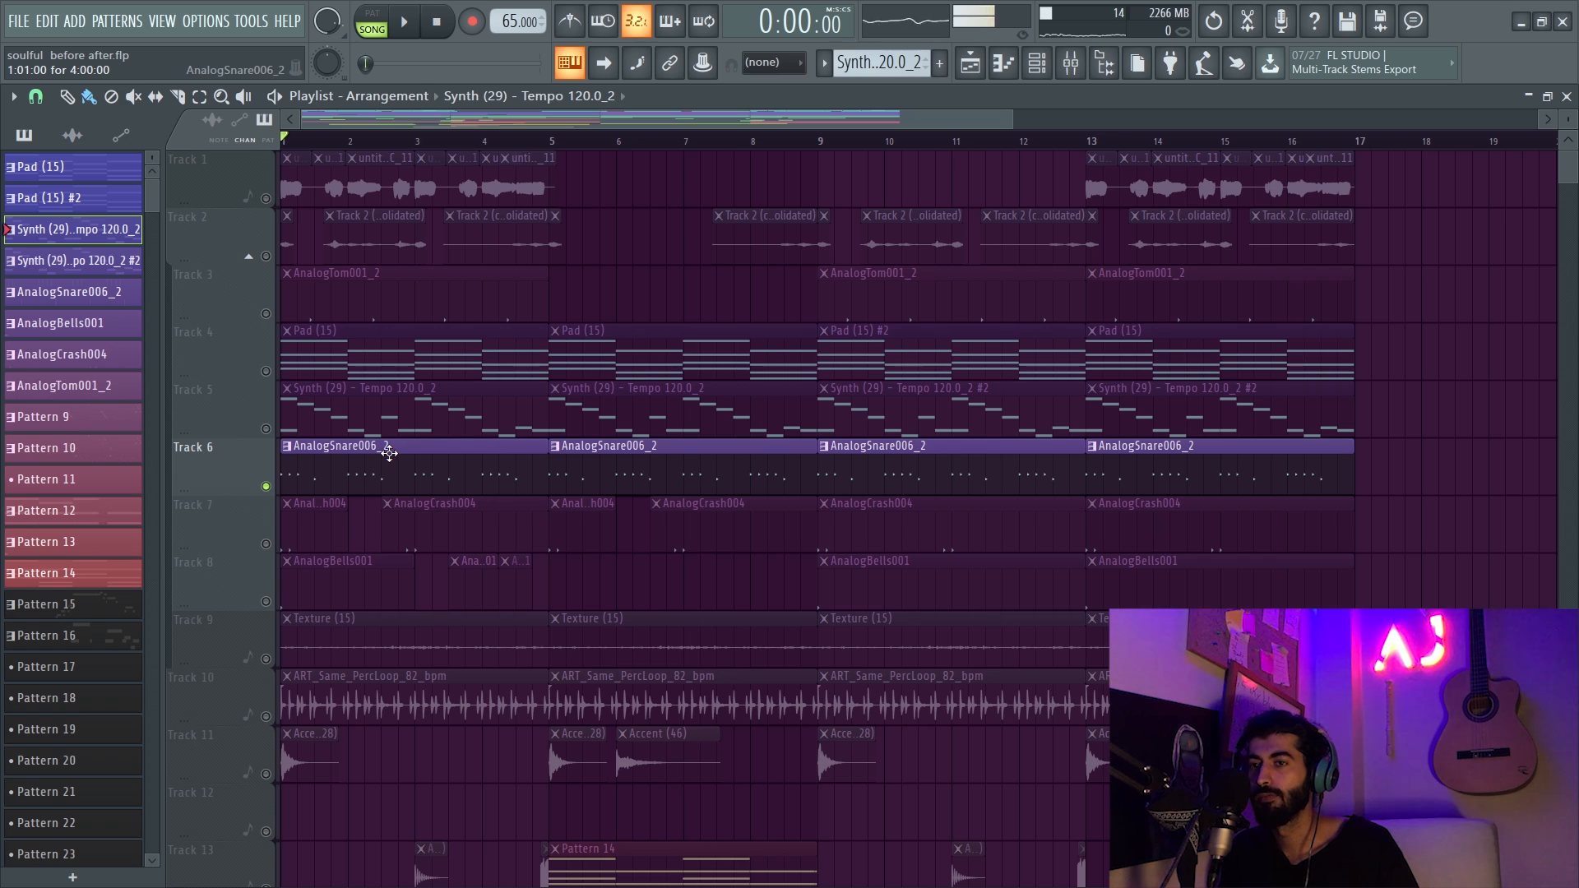
pyautogui.press('space')
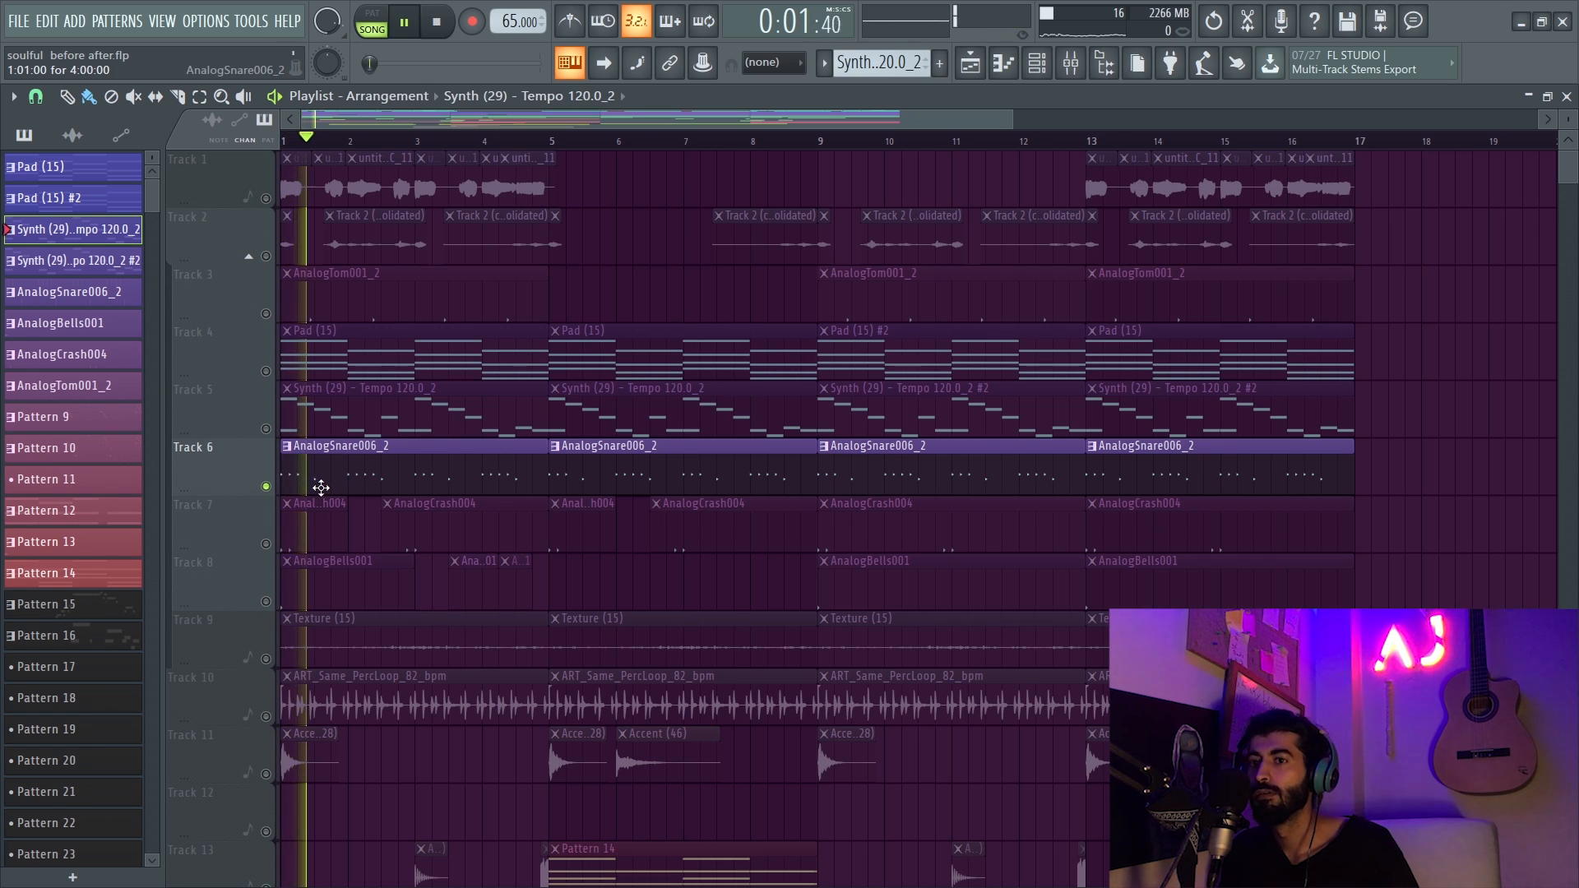
pyautogui.press('space')
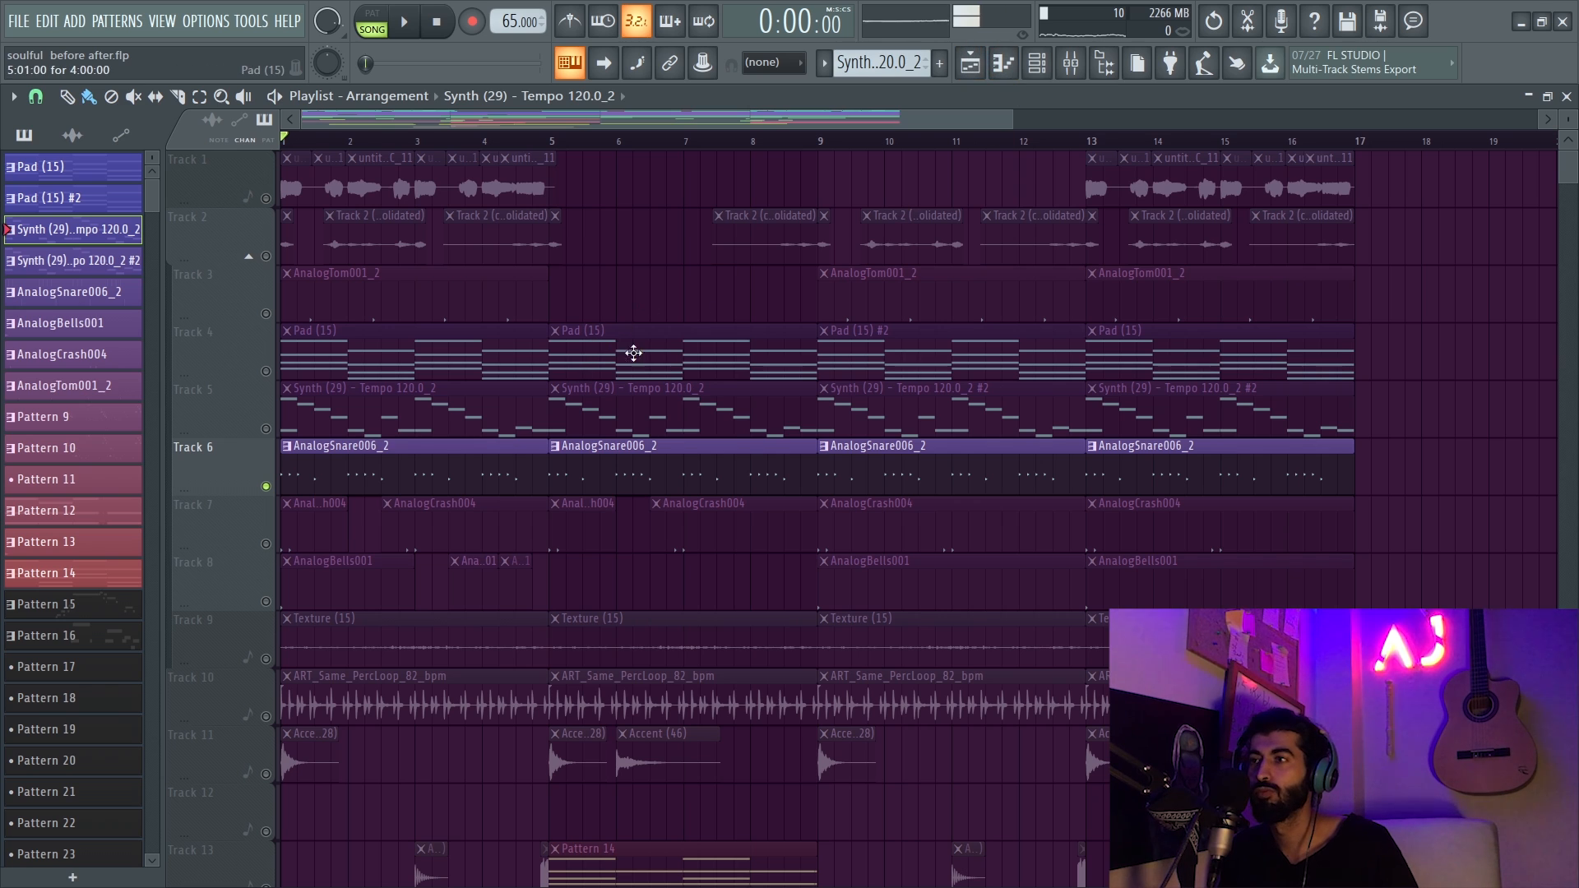
# - Open the AnalogSnare006_2 channel from the channel rack, view its sample in Edison, and return to the playlist
pyautogui.click(1037, 64)
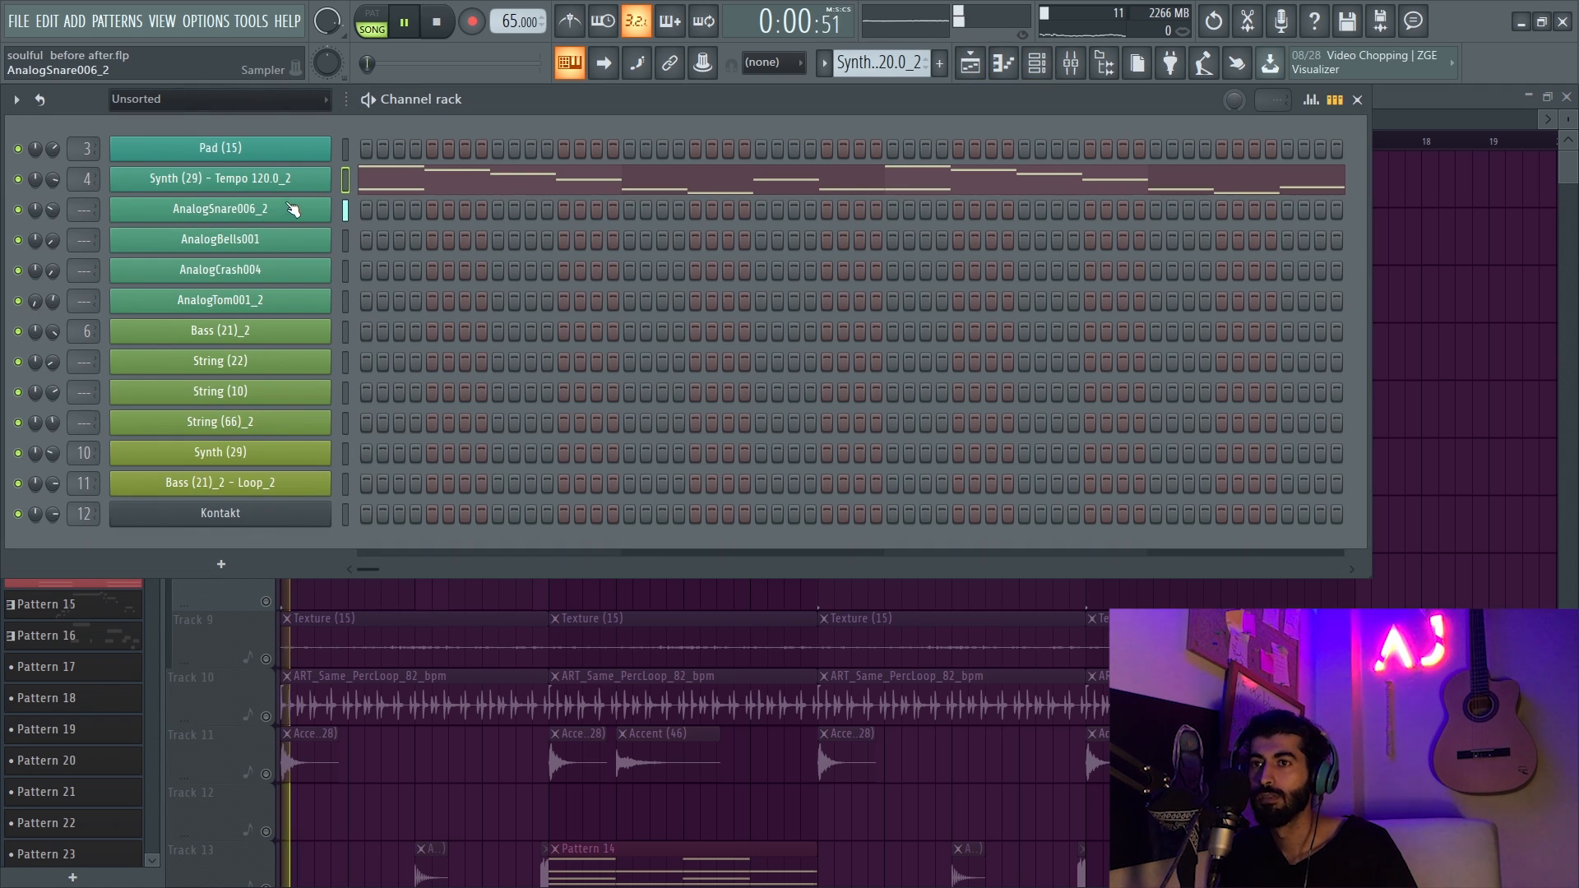
pyautogui.press('space')
pyautogui.click(293, 208)
pyautogui.hotkey('ctrl', 'e')
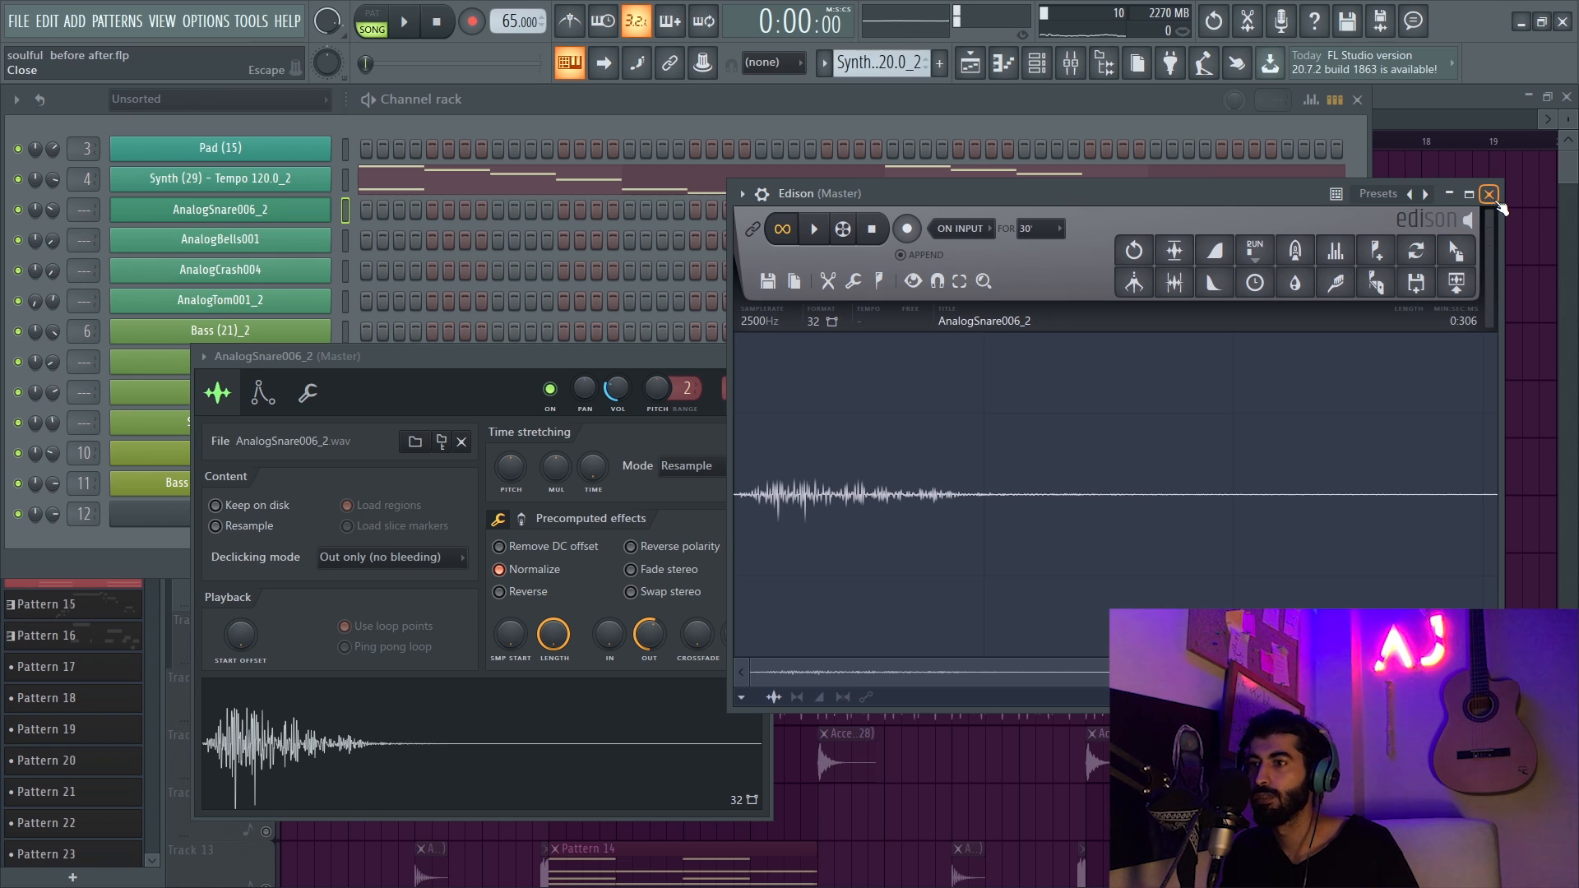
pyautogui.click(1490, 195)
pyautogui.click(972, 64)
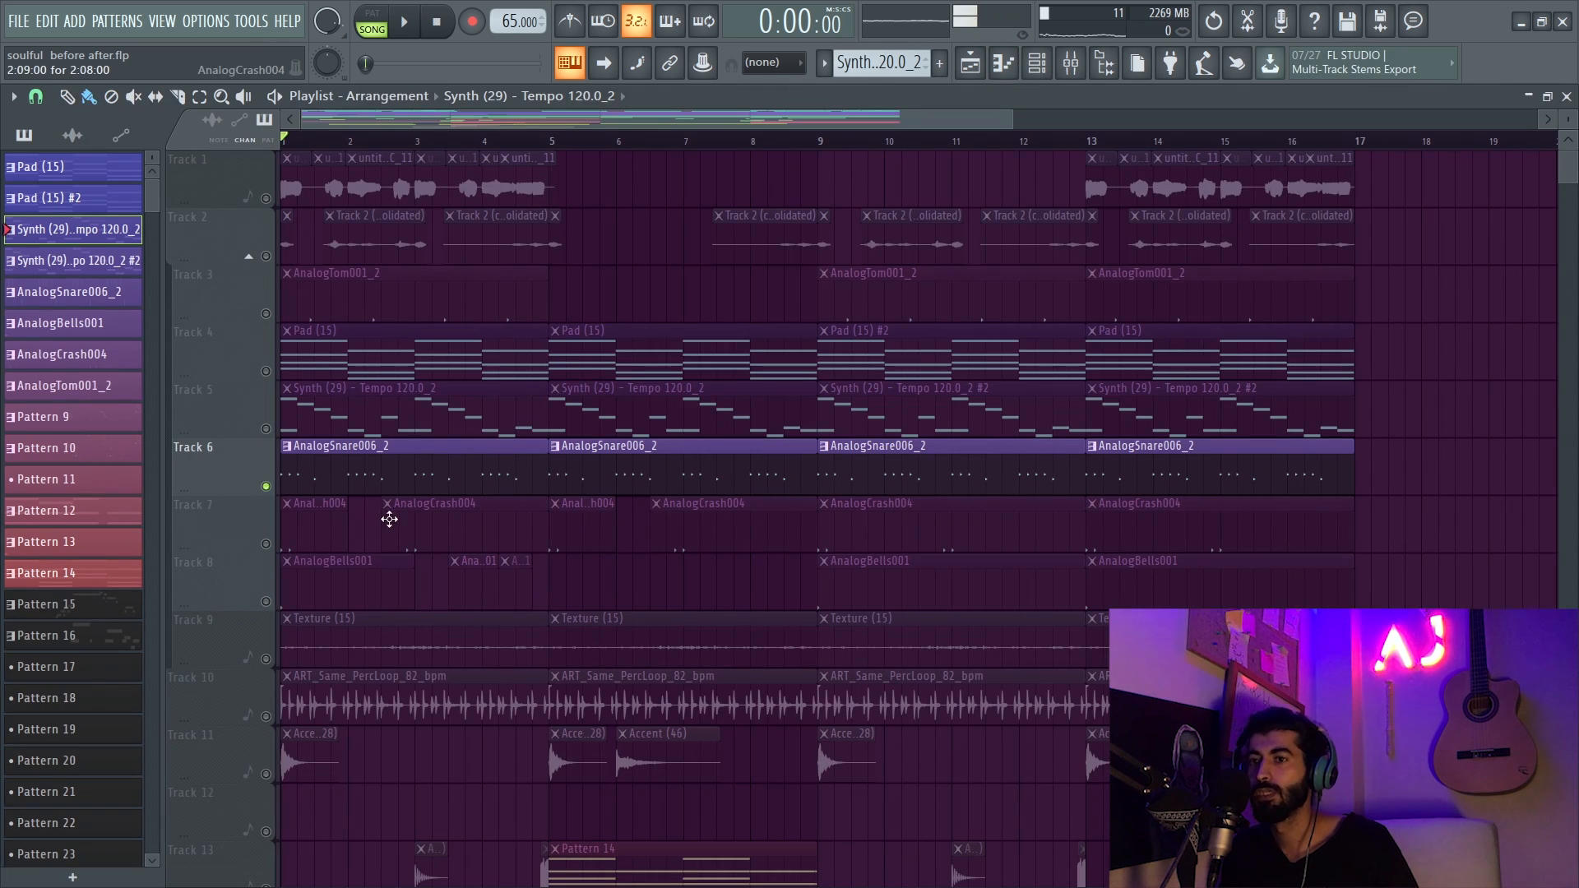
# - Unmute Tracks 7, 8 and 9 one after another, auditioning the crash, bells and texture layers with the snare
pyautogui.click(266, 544)
pyautogui.press('space')
pyautogui.press('space')
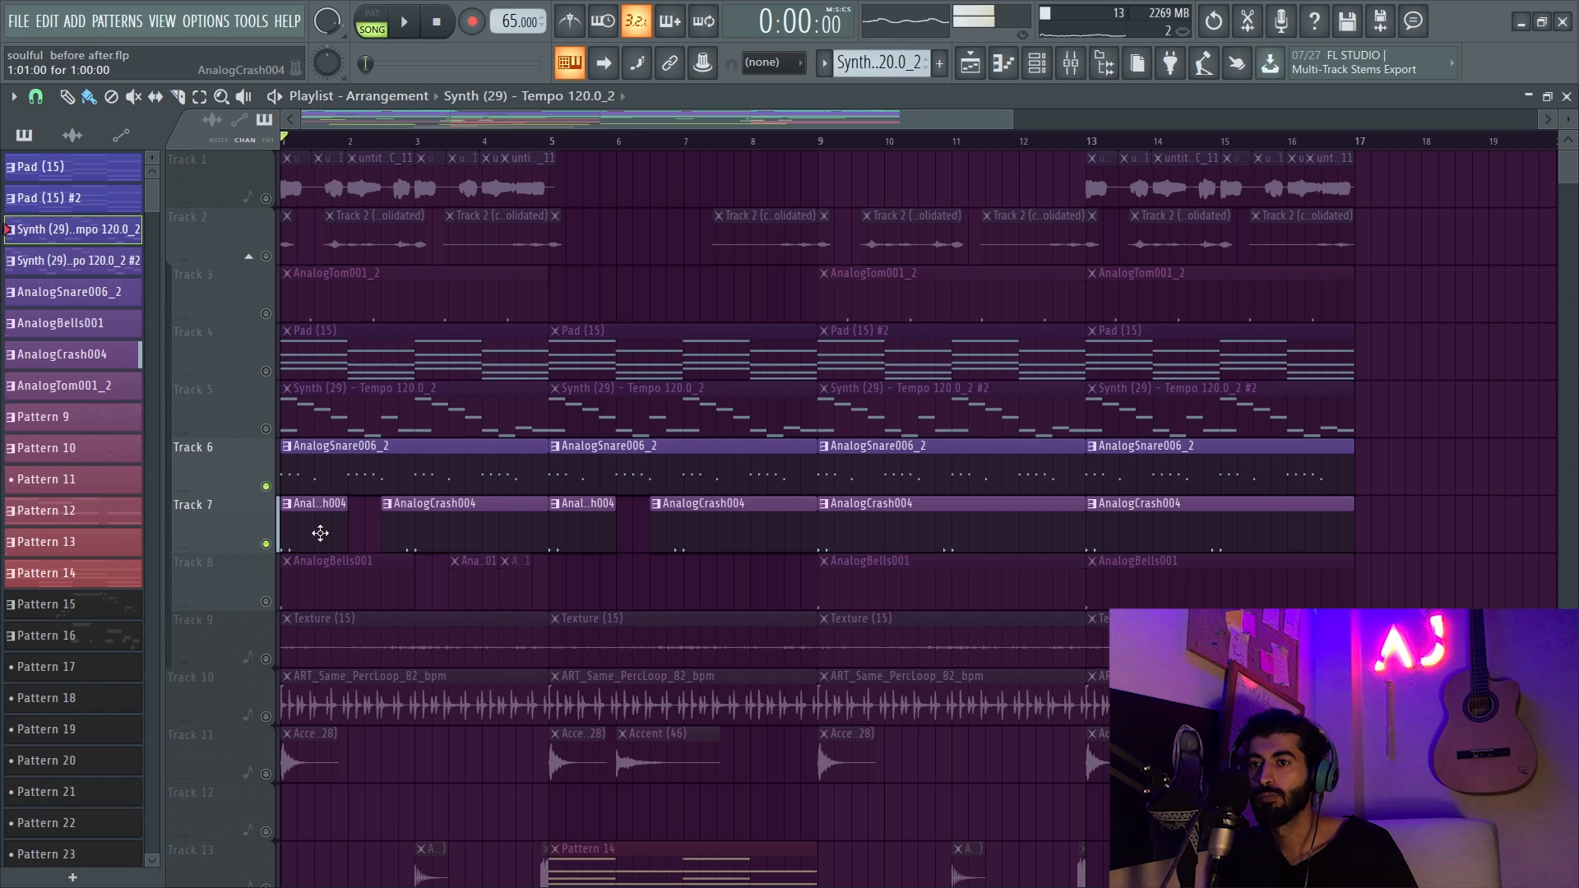
pyautogui.click(266, 601)
pyautogui.press('space')
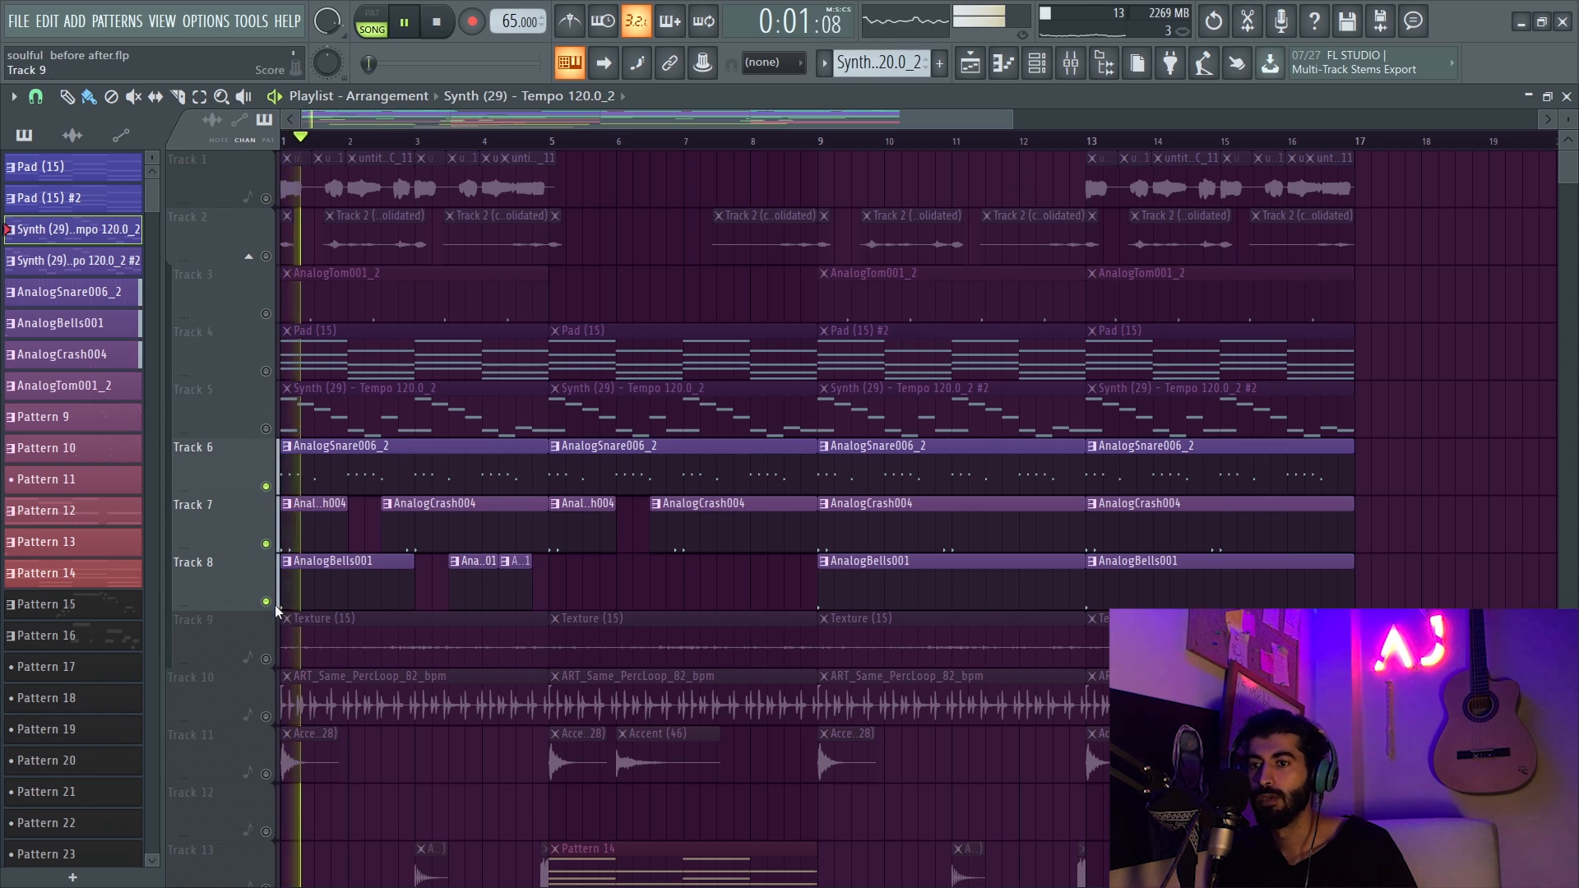
pyautogui.press('space')
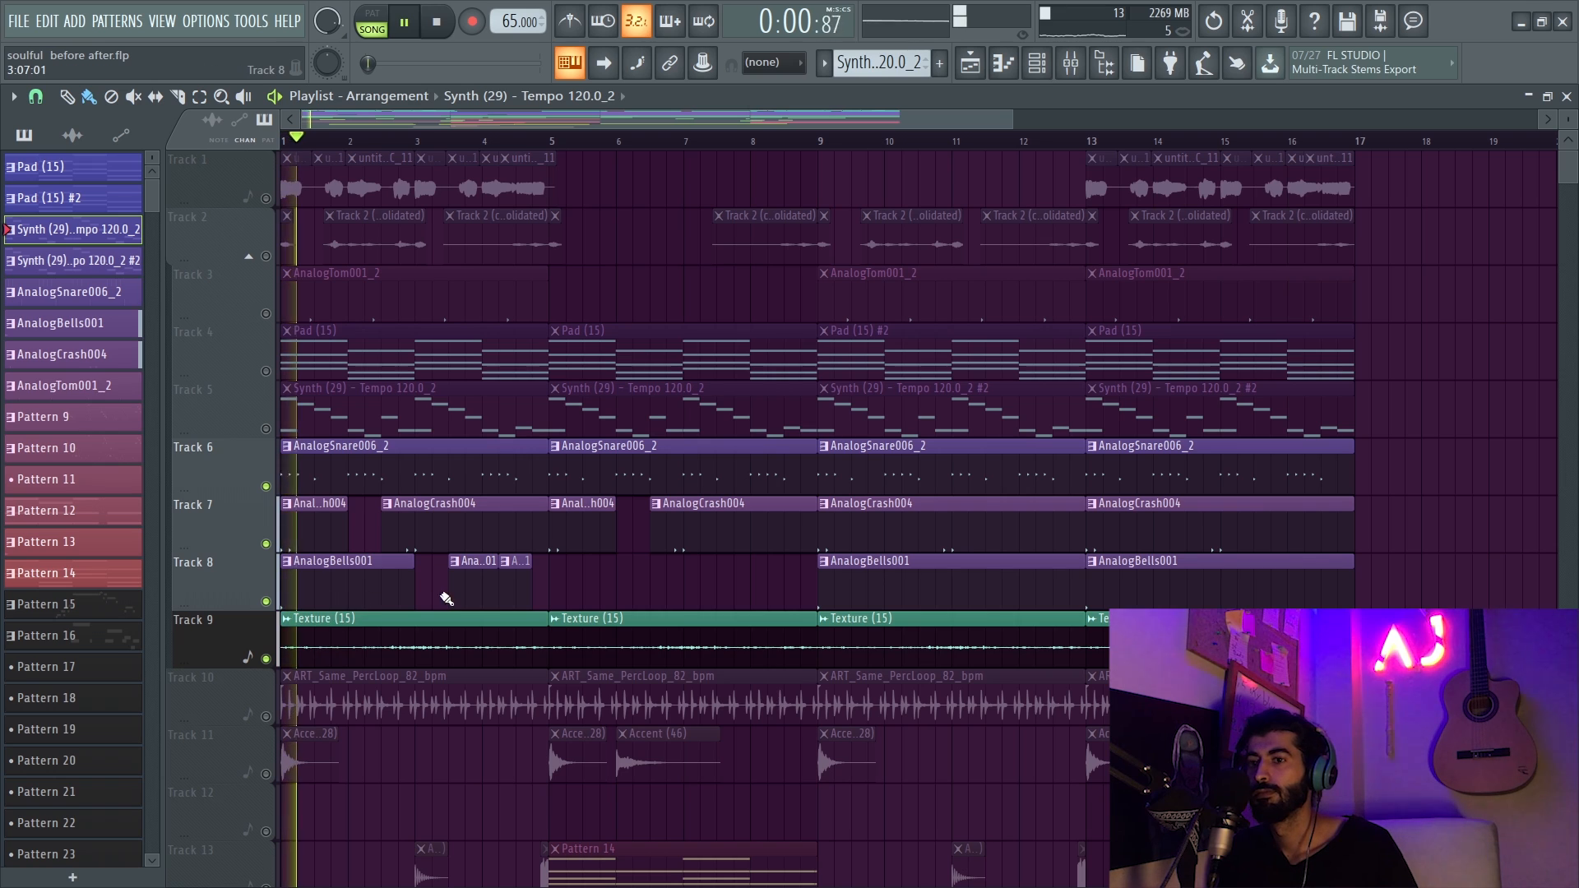
pyautogui.press('space')
# - Unmute Track 10 and Track 11, and audition the ART_Same_PercLoop_82_bpm loop and the accents
pyautogui.scroll(-2, 439, 579)
pyautogui.click(266, 601)
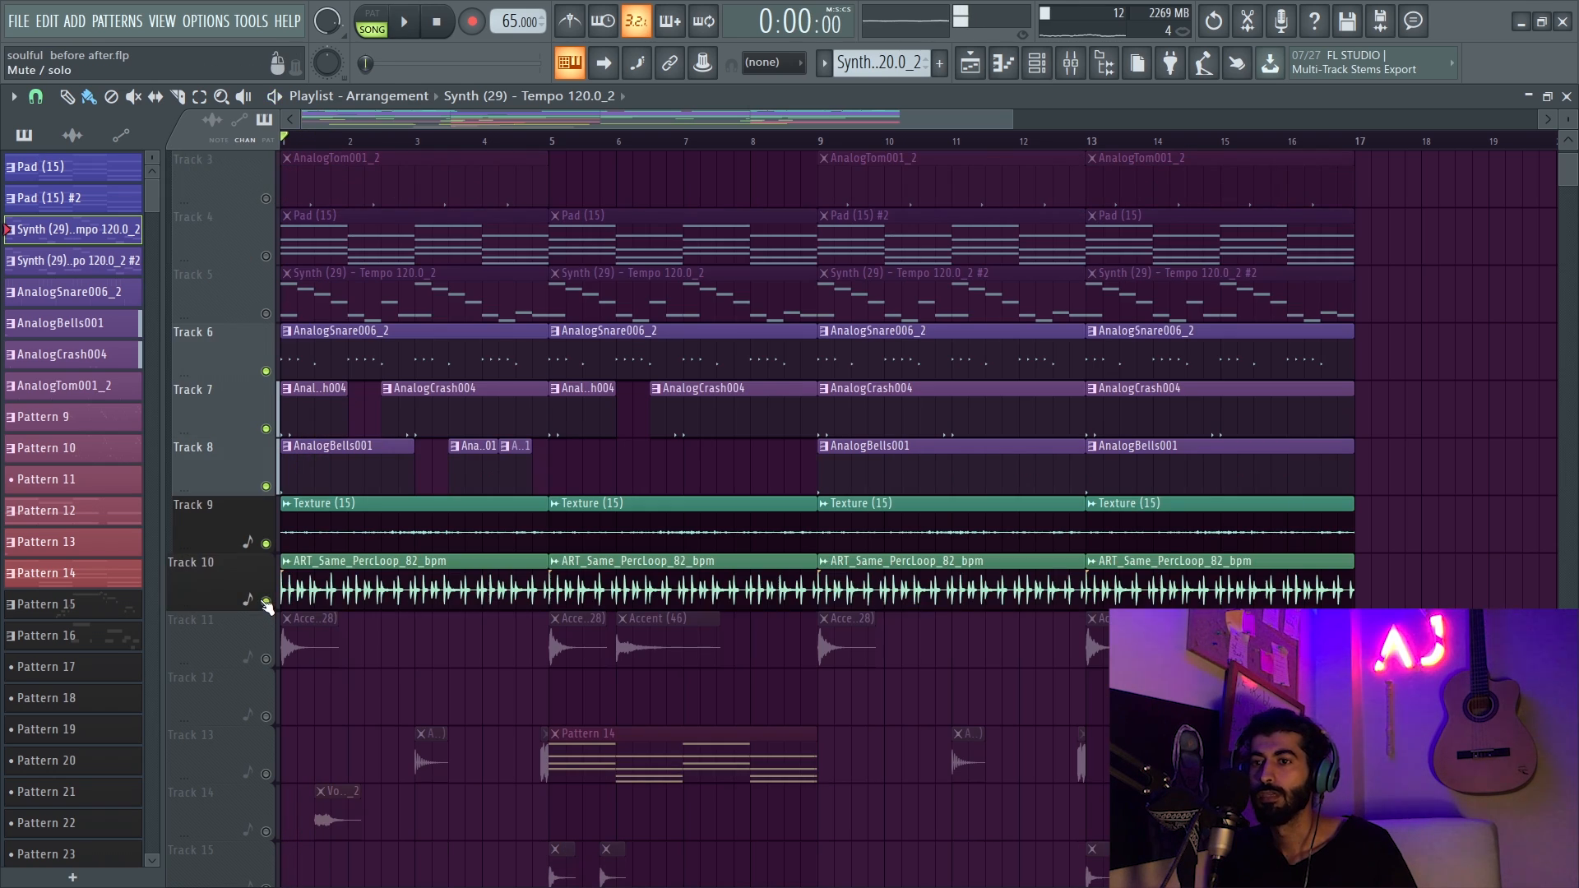
pyautogui.press('space')
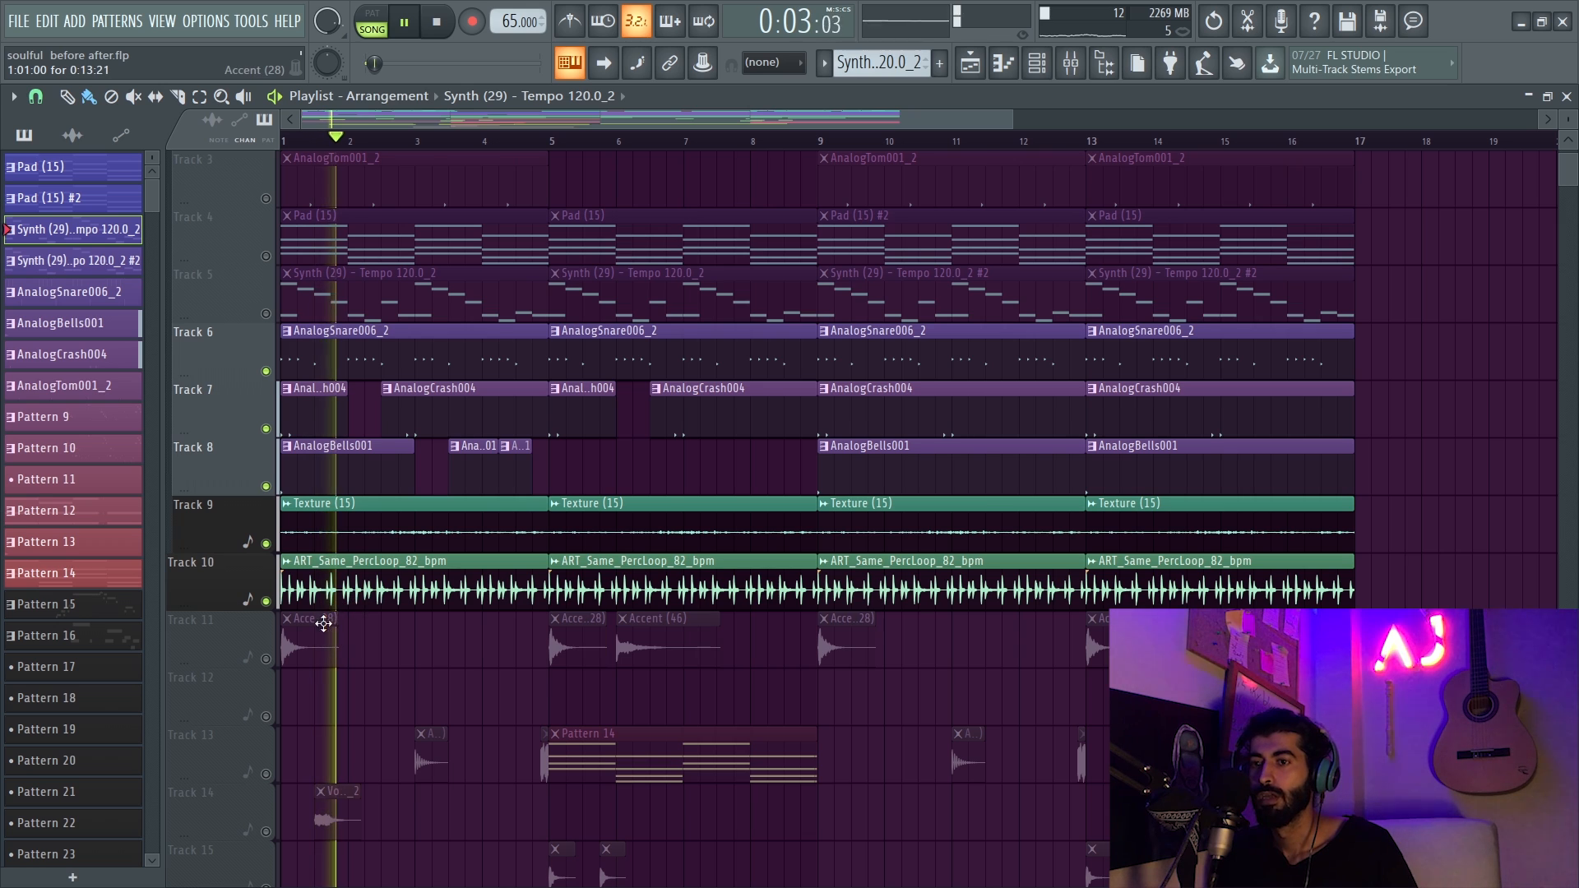
pyautogui.press('space')
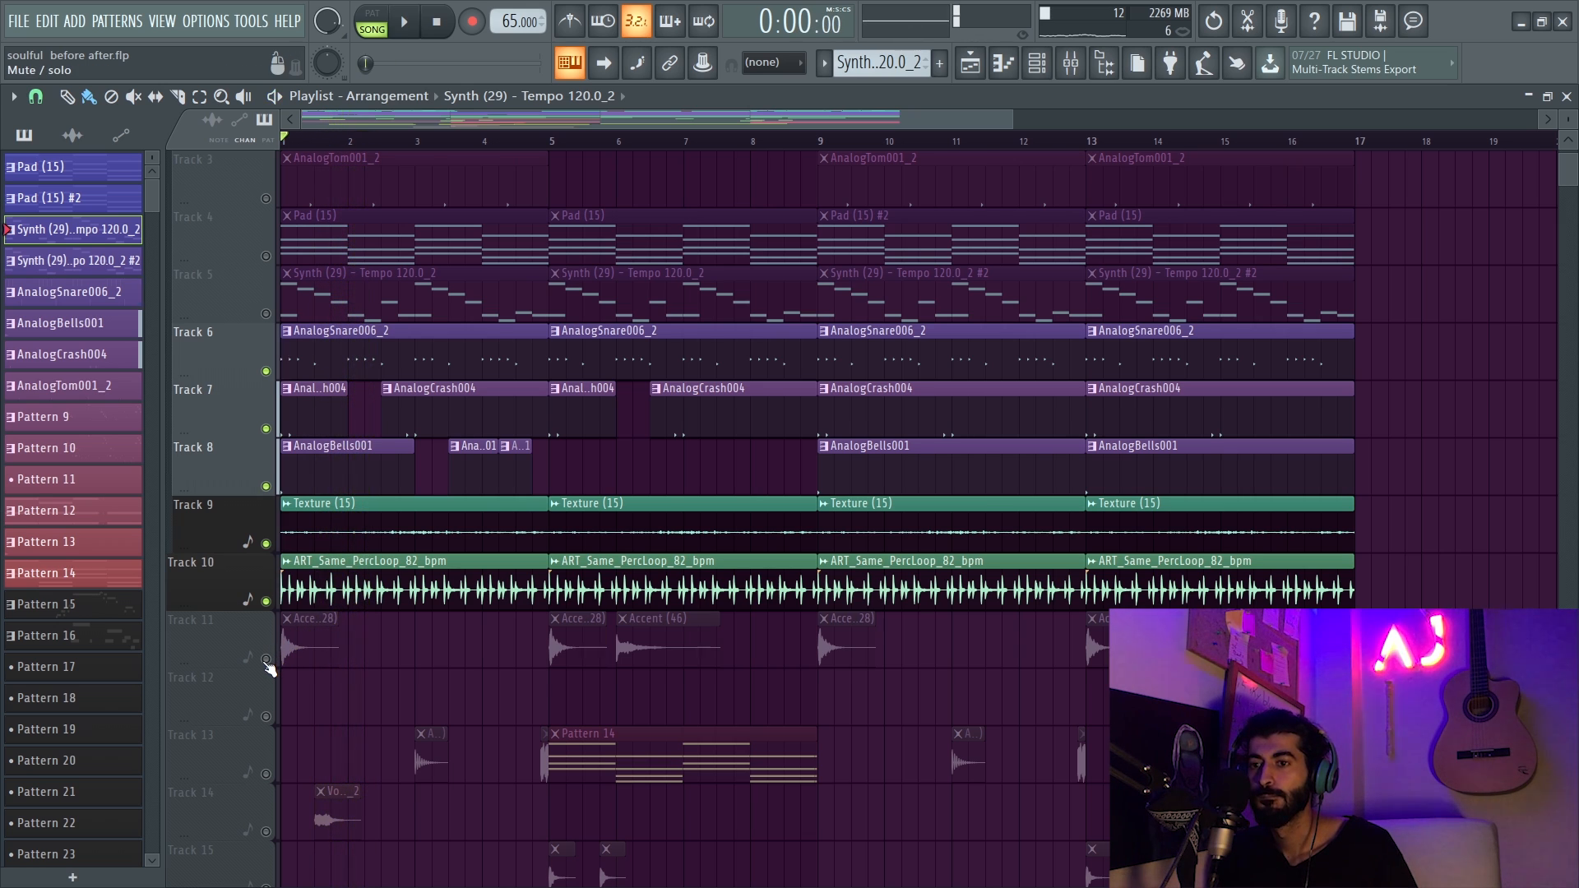
pyautogui.click(266, 660)
pyautogui.press('space')
pyautogui.scroll(-4, 288, 637)
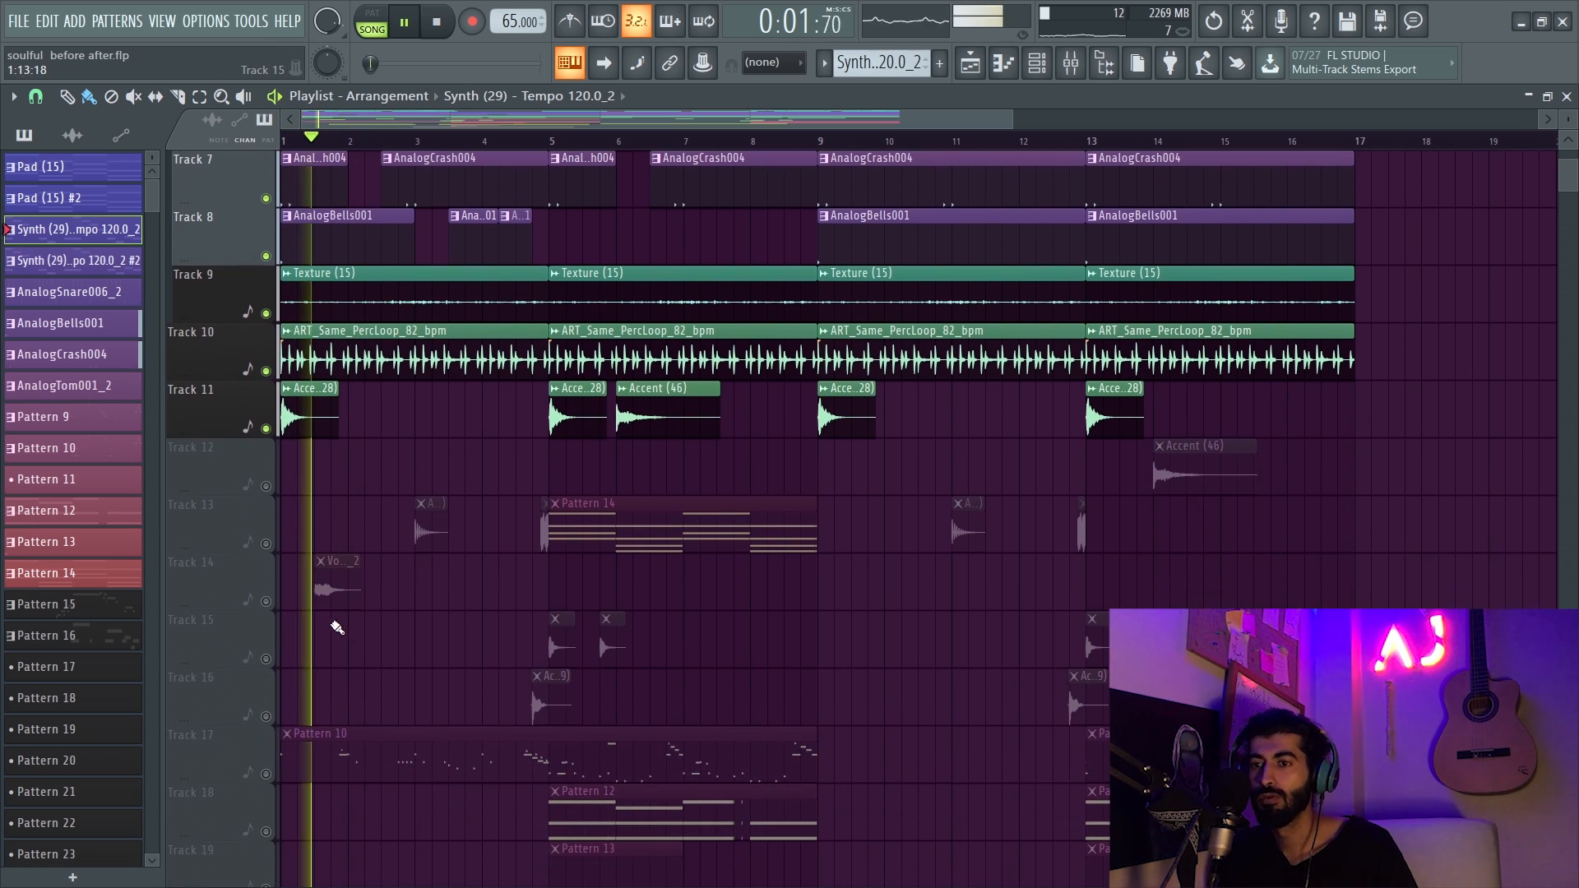
pyautogui.press('space')
# - Solo Track 17 with Pattern 10, set the channel rack filter to All, and look through the channels
pyautogui.scroll(-2, 295, 663)
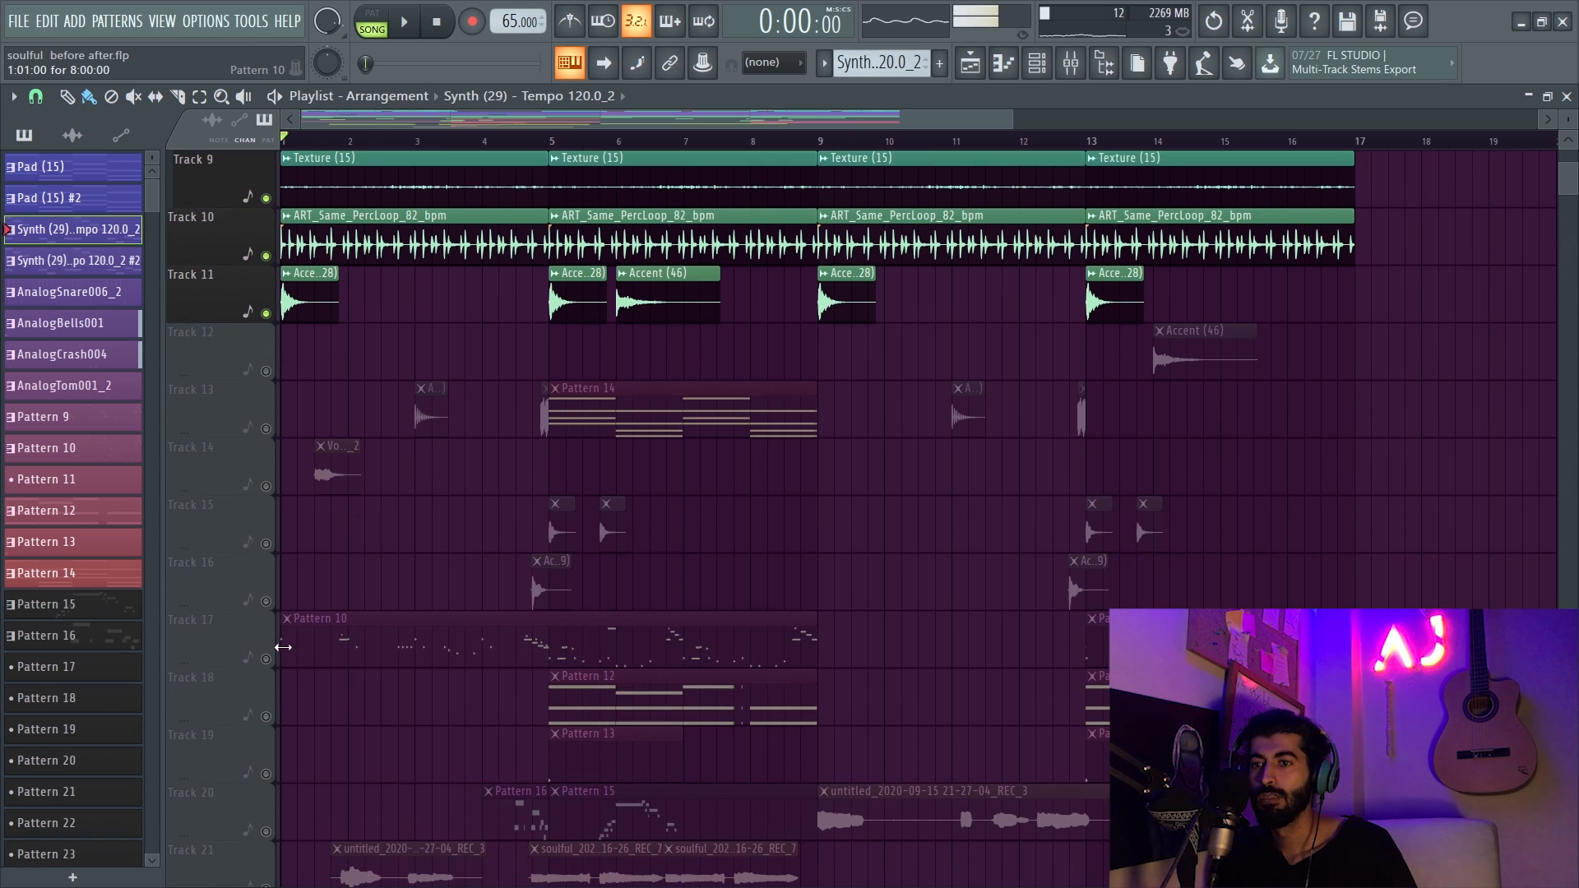
pyautogui.click(266, 658)
pyautogui.rightClick(267, 658)
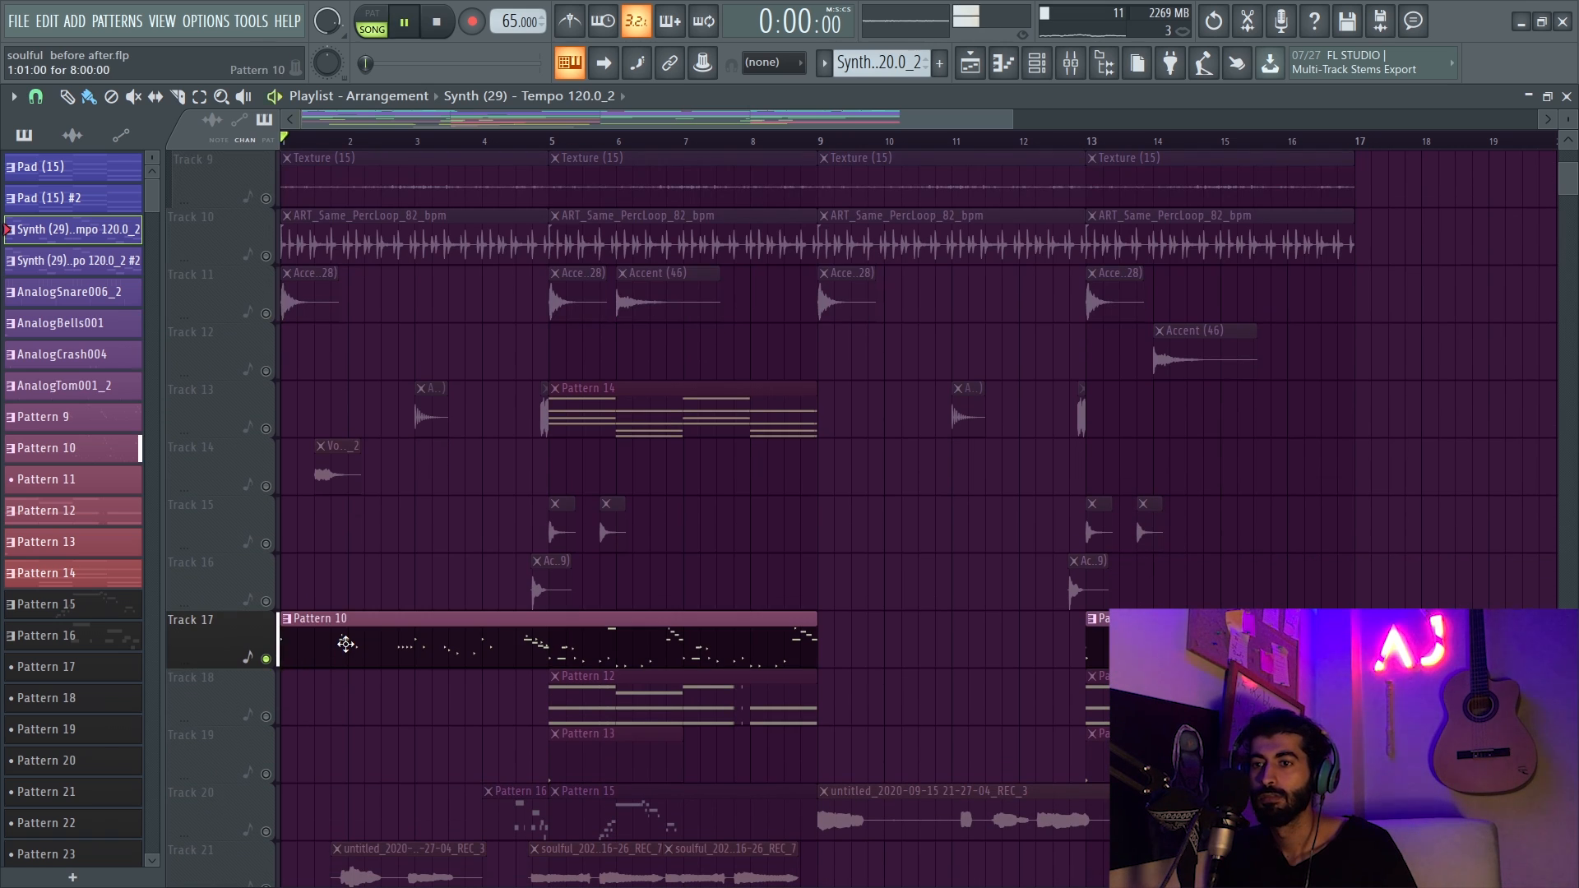
pyautogui.click(1037, 62)
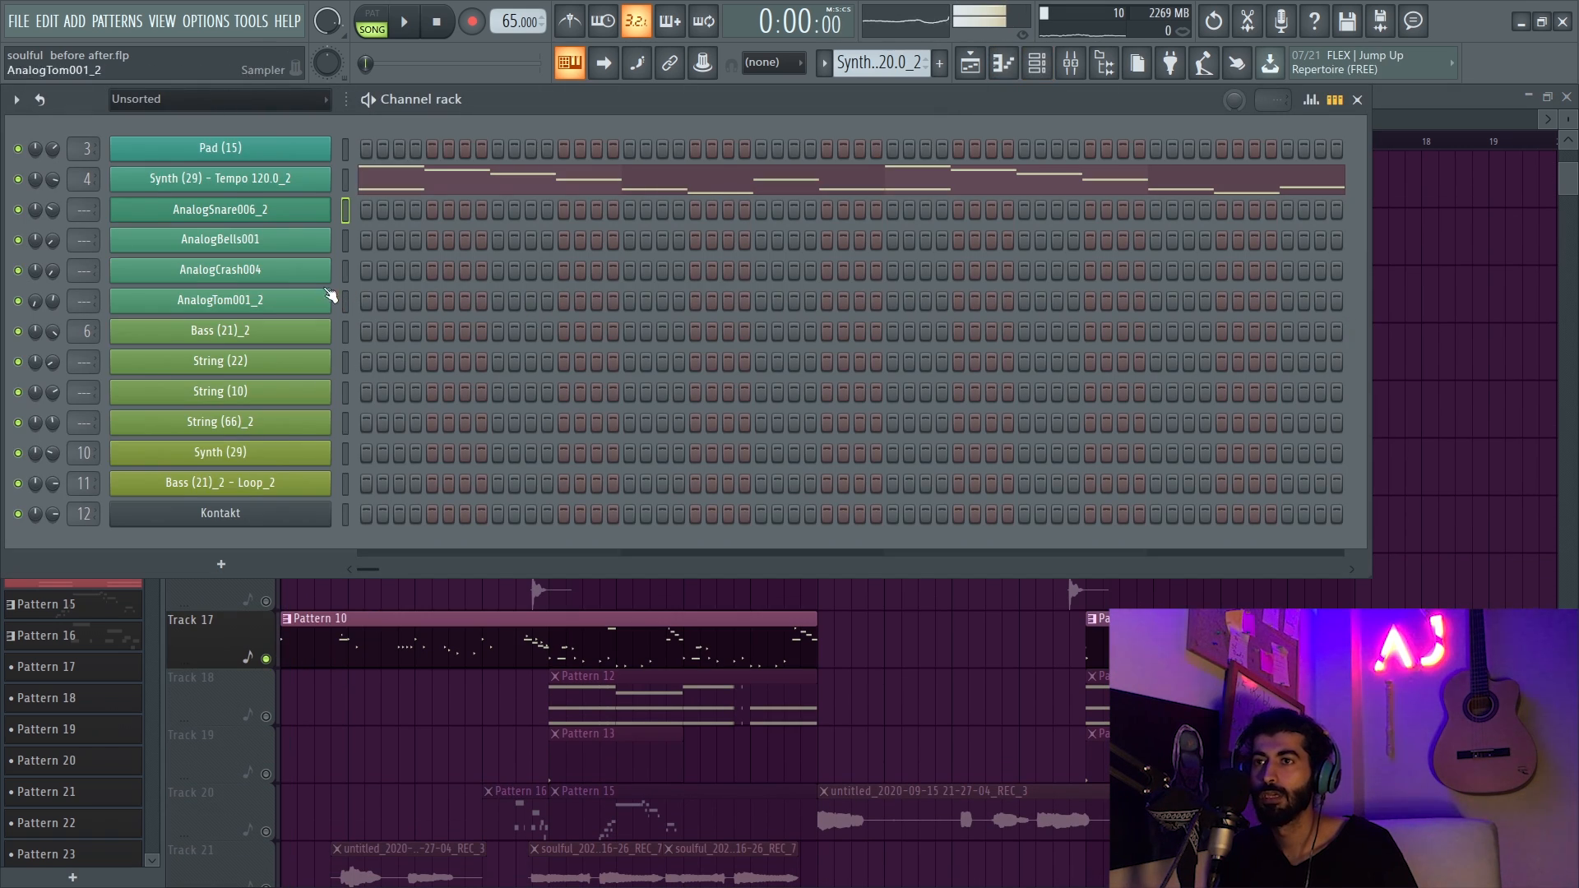
pyautogui.click(212, 101)
pyautogui.click(176, 130)
pyautogui.scroll(-10, 421, 405)
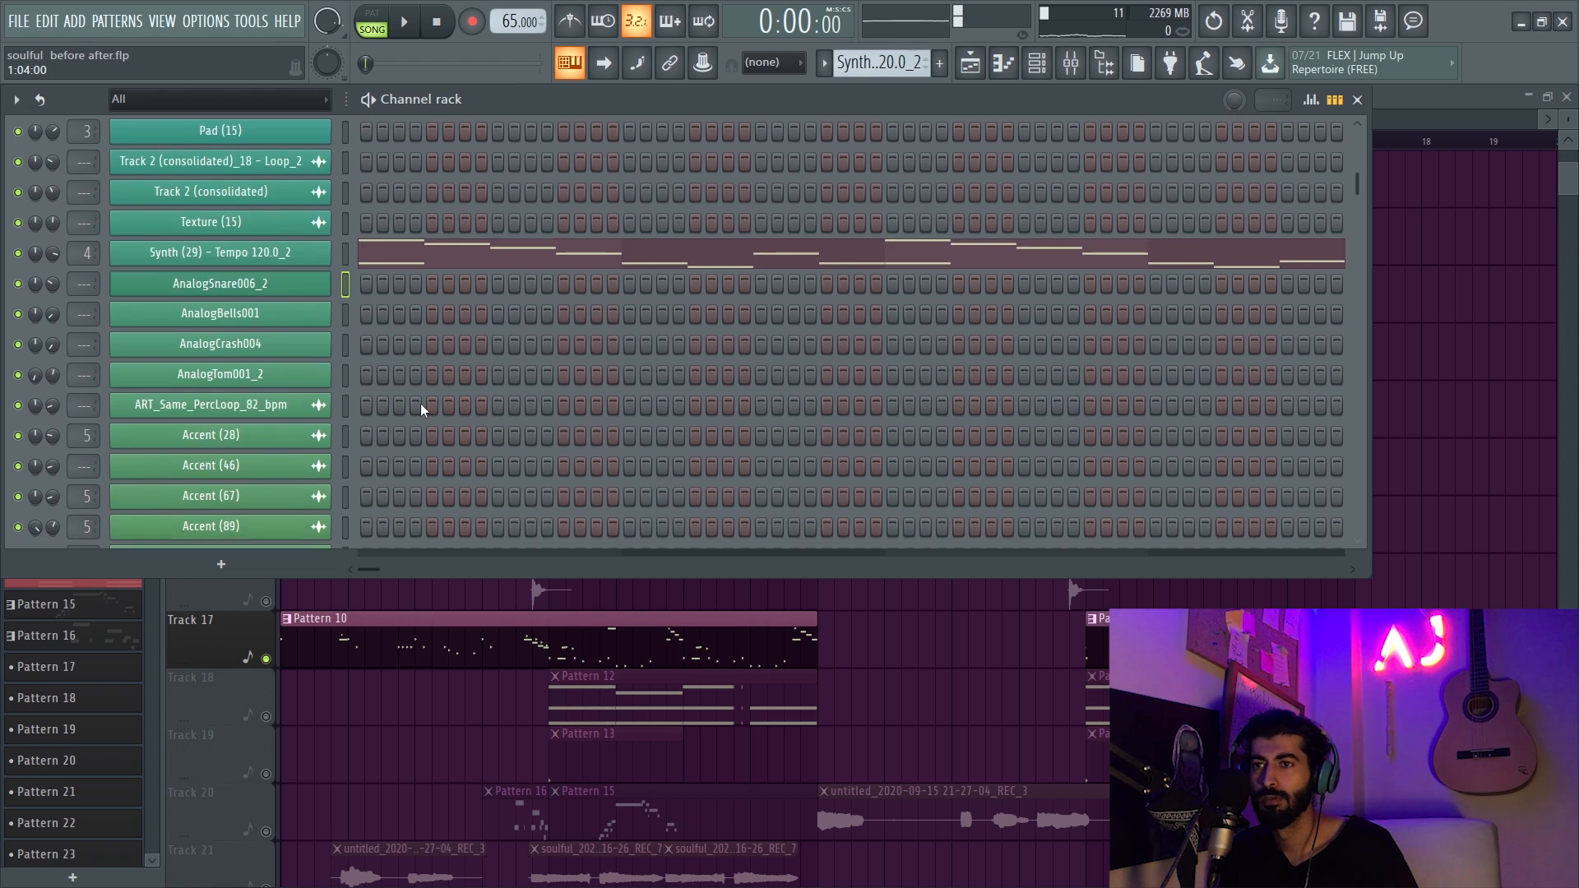
pyautogui.scroll(-3, 421, 403)
pyautogui.scroll(15, 403, 378)
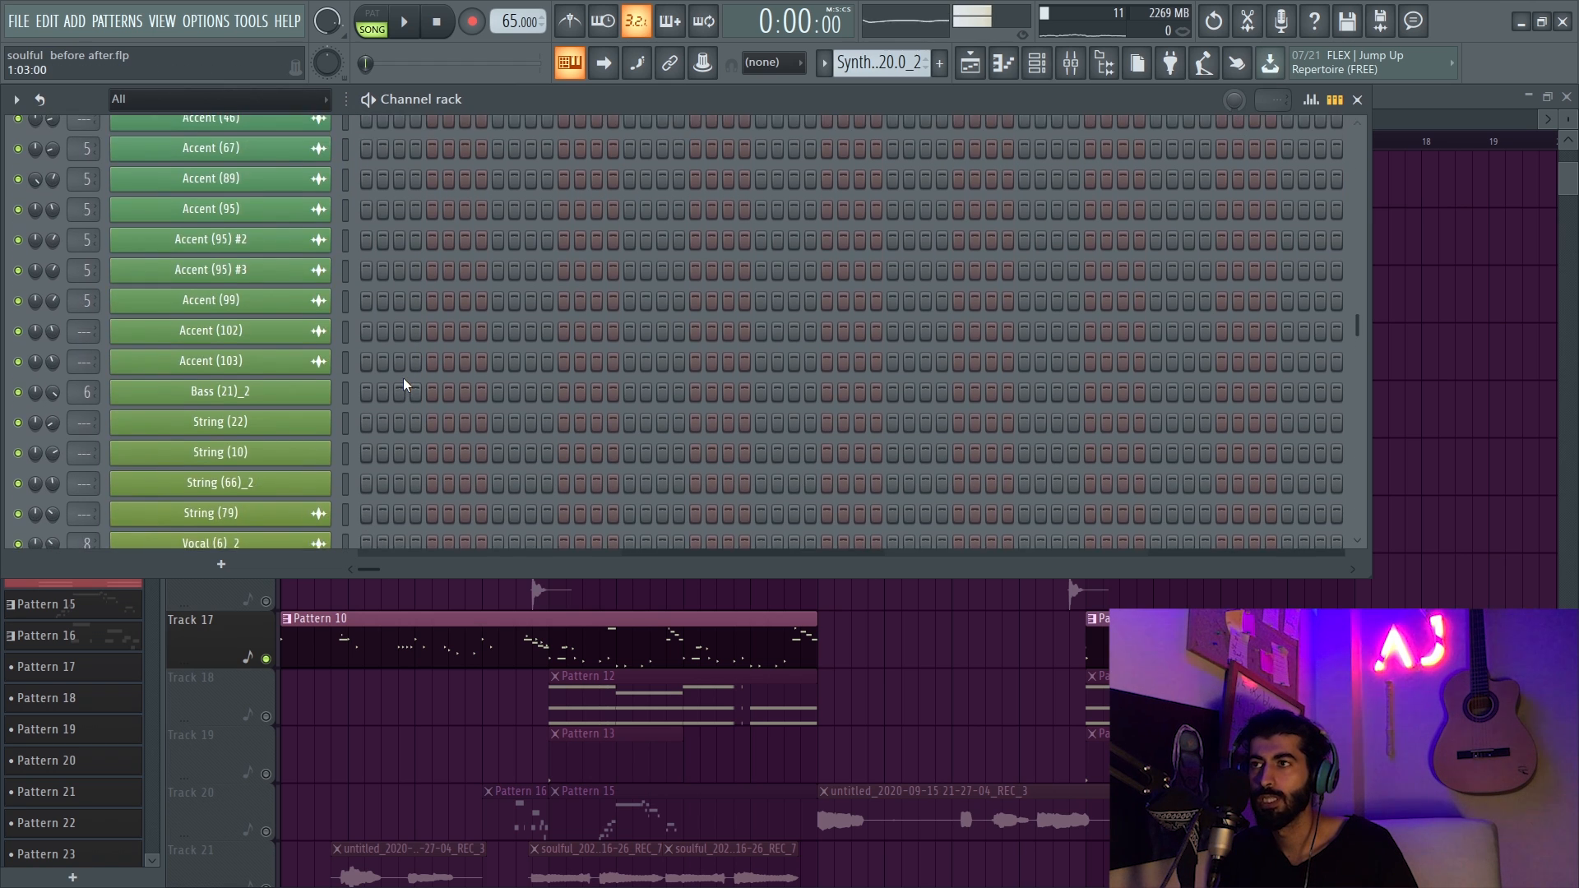
# - Open Pattern 10 in the piano roll, play it, and open the Bass (21)_2 channel settings from the channel rack
pyautogui.rightClick(330, 760)
pyautogui.doubleClick(397, 613)
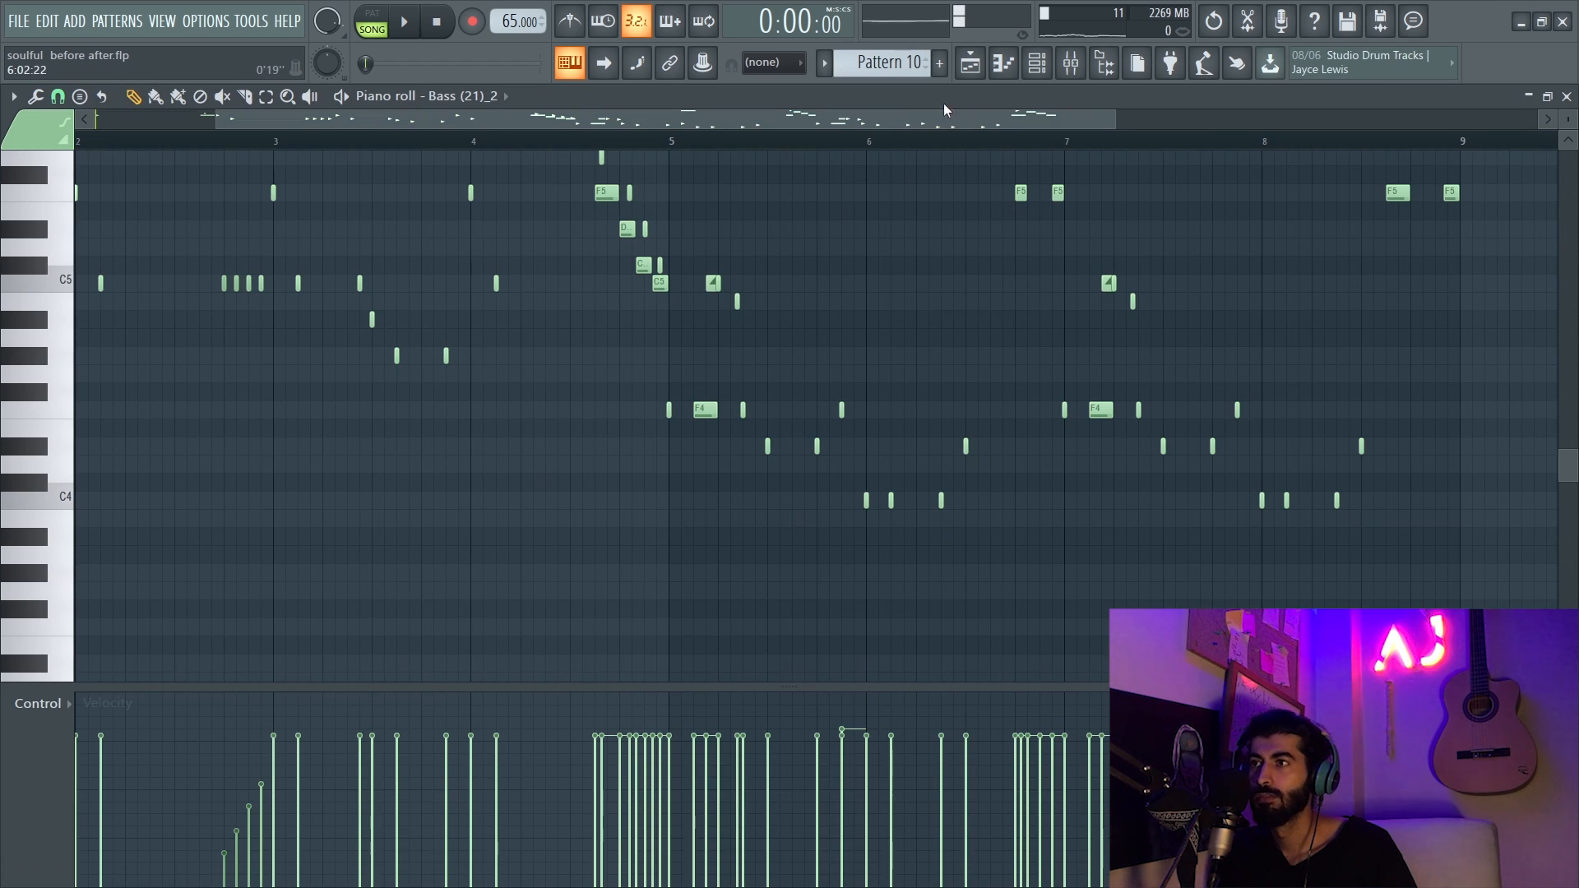
pyautogui.press('F6')
pyautogui.press('space')
pyautogui.scroll(-10, 432, 303)
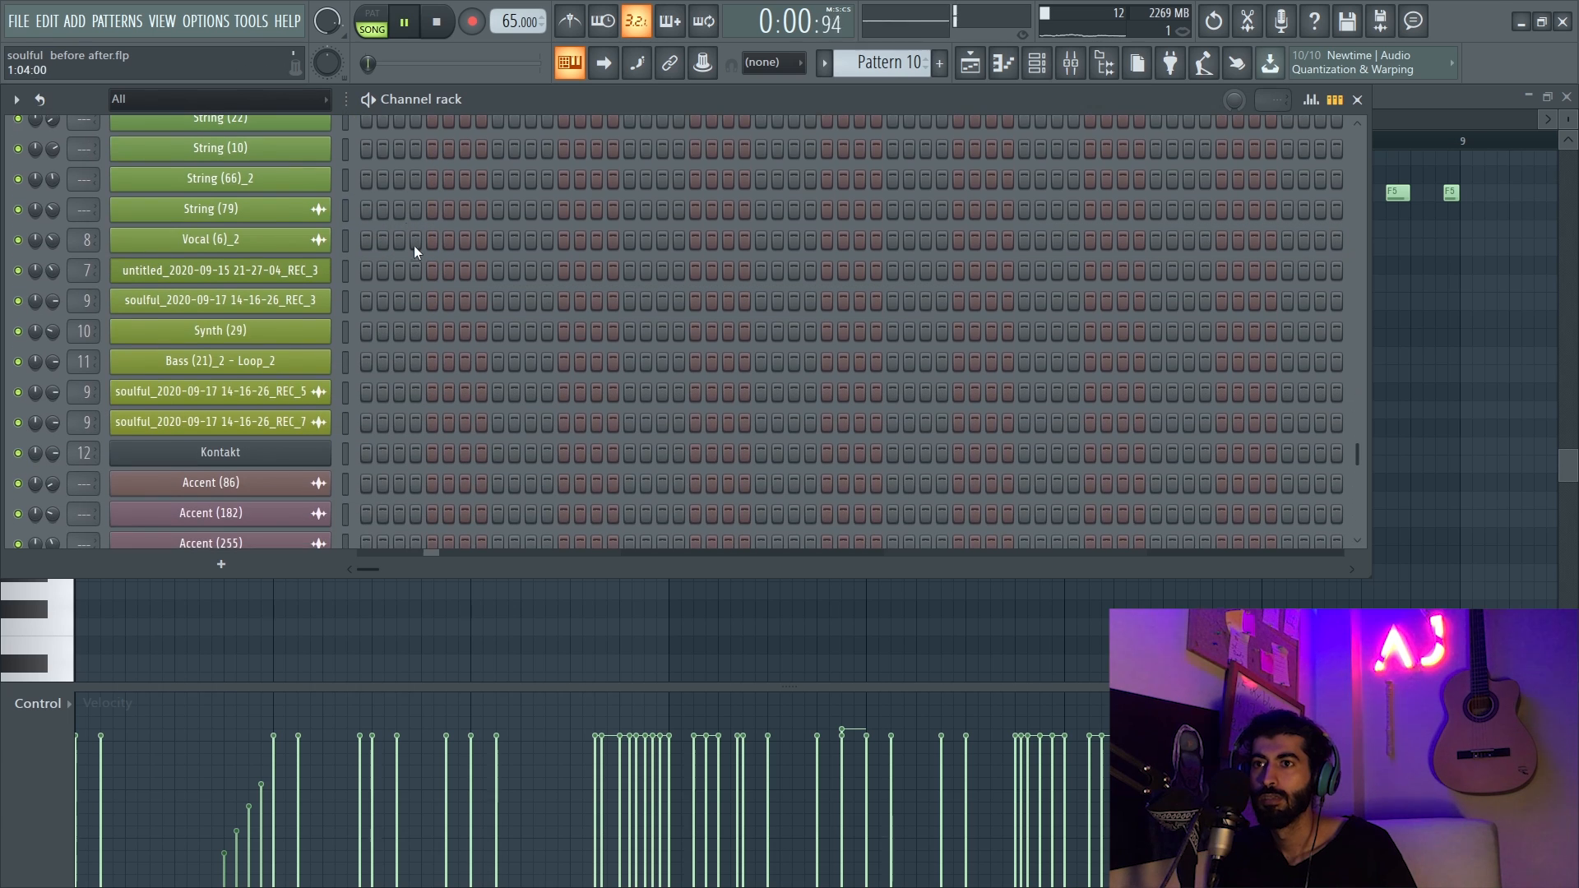
pyautogui.scroll(6, 413, 245)
pyautogui.press('space')
pyautogui.click(305, 271)
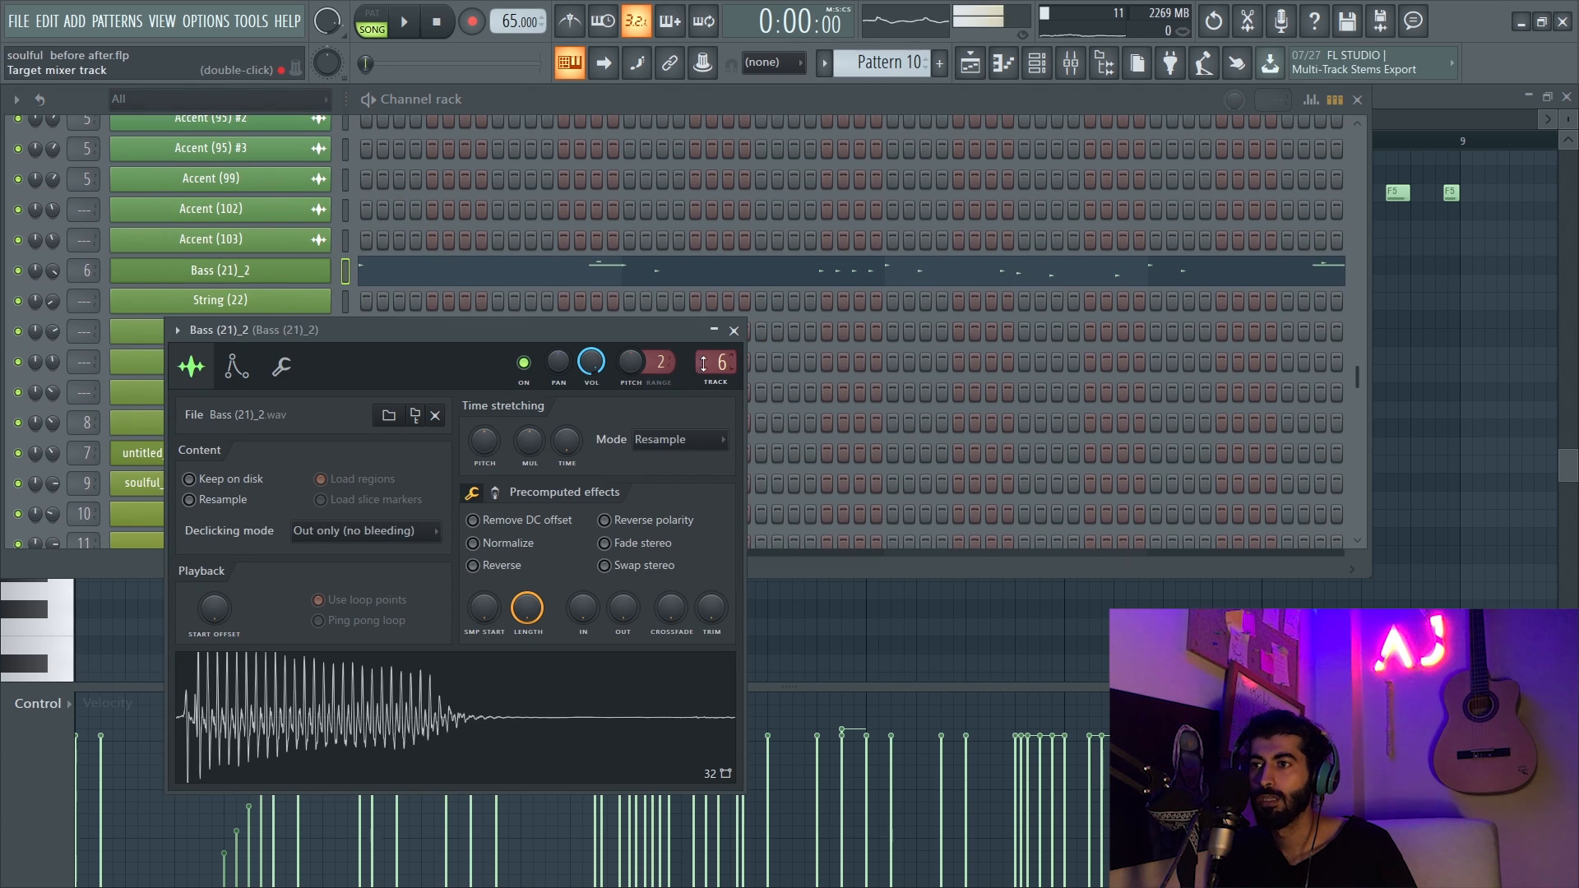
# - Show the Bass (21)_2 insert in the mixer and examine its OTT settings
pyautogui.doubleClick(703, 363)
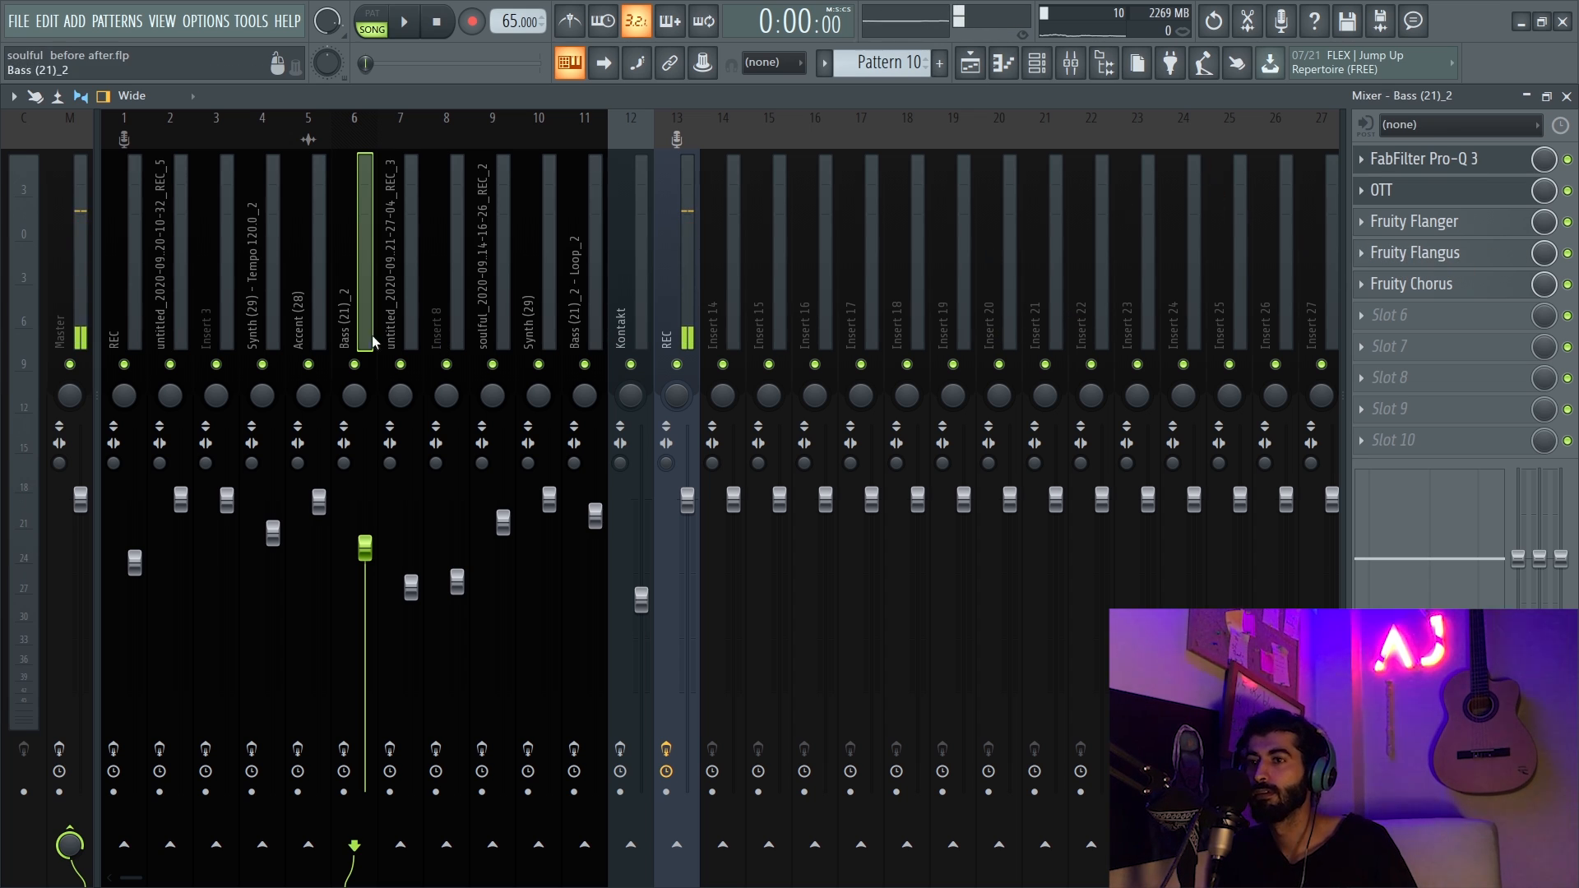
pyautogui.click(1398, 190)
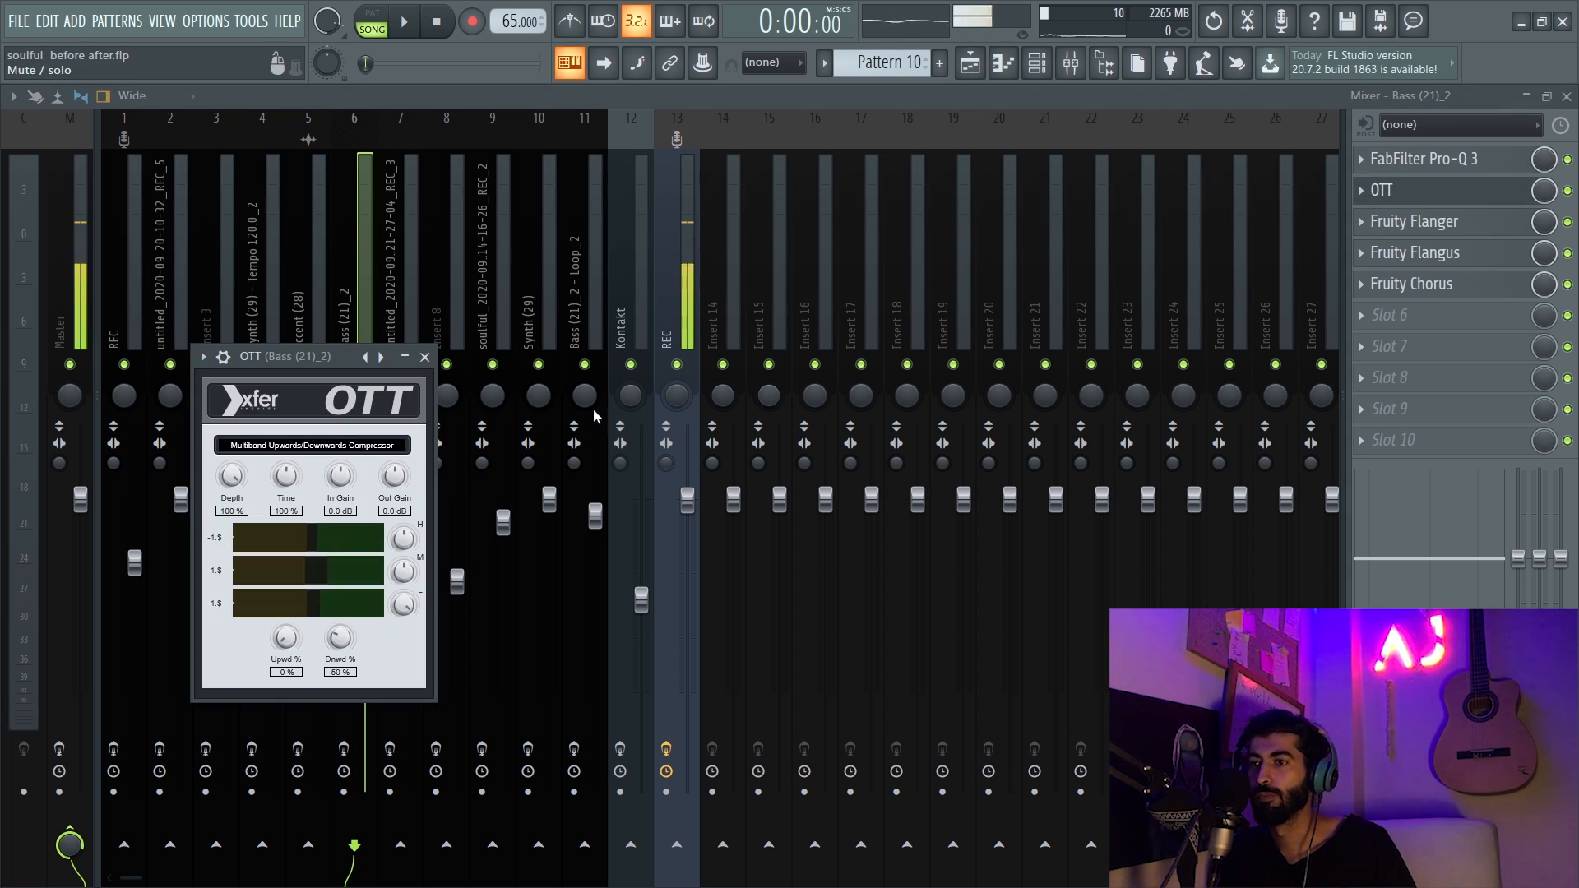
pyautogui.click(425, 357)
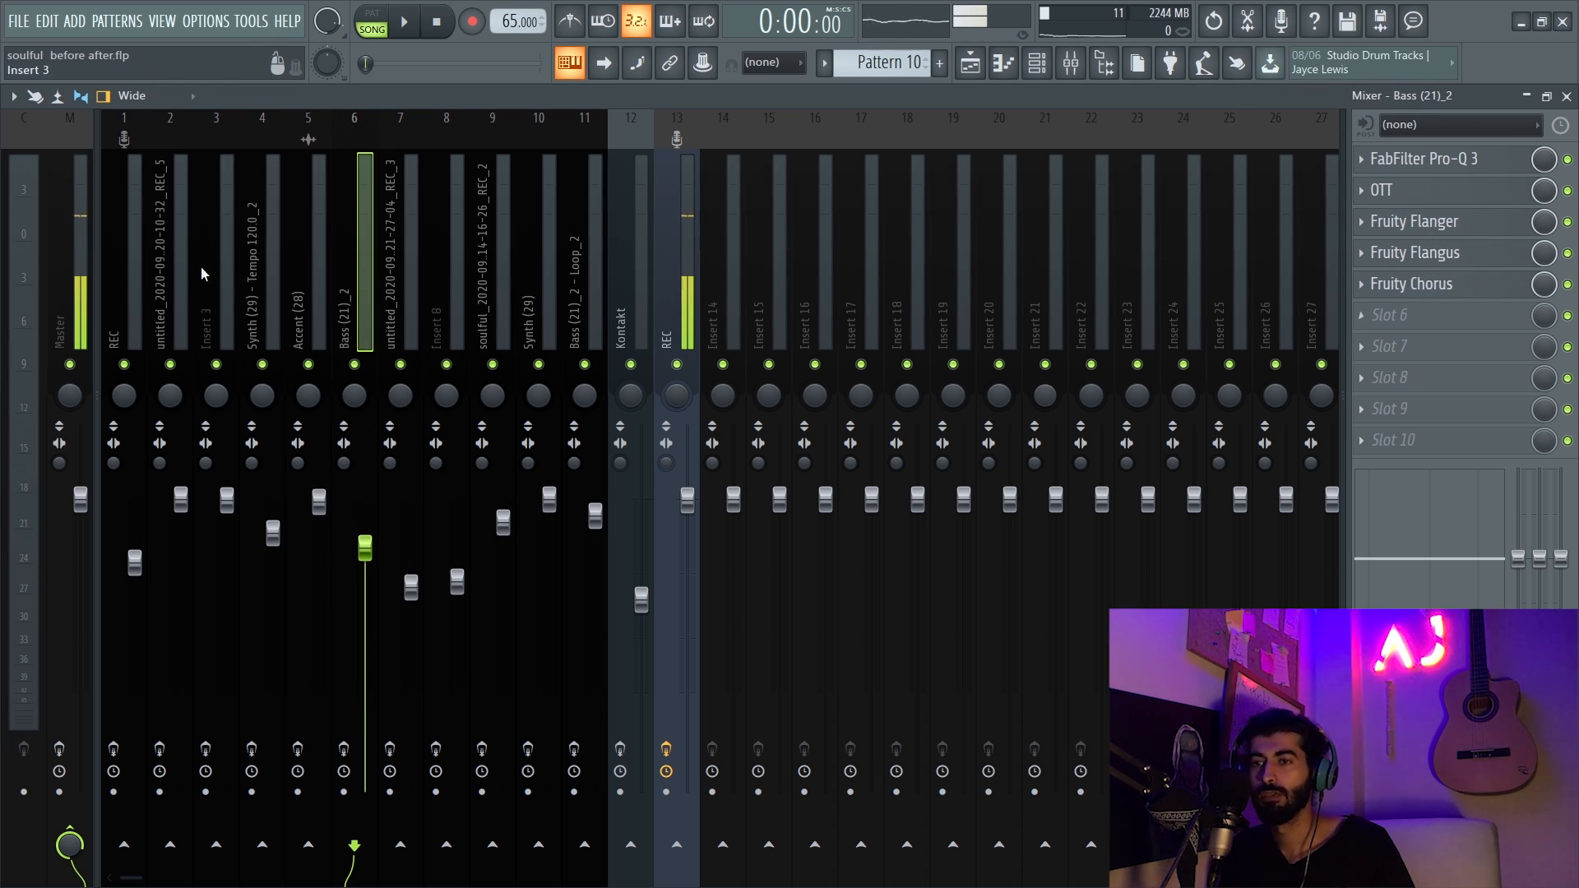
# - Toggle the bass insert's effect slots and listen to Pattern 10 in the playlist
pyautogui.click(344, 748)
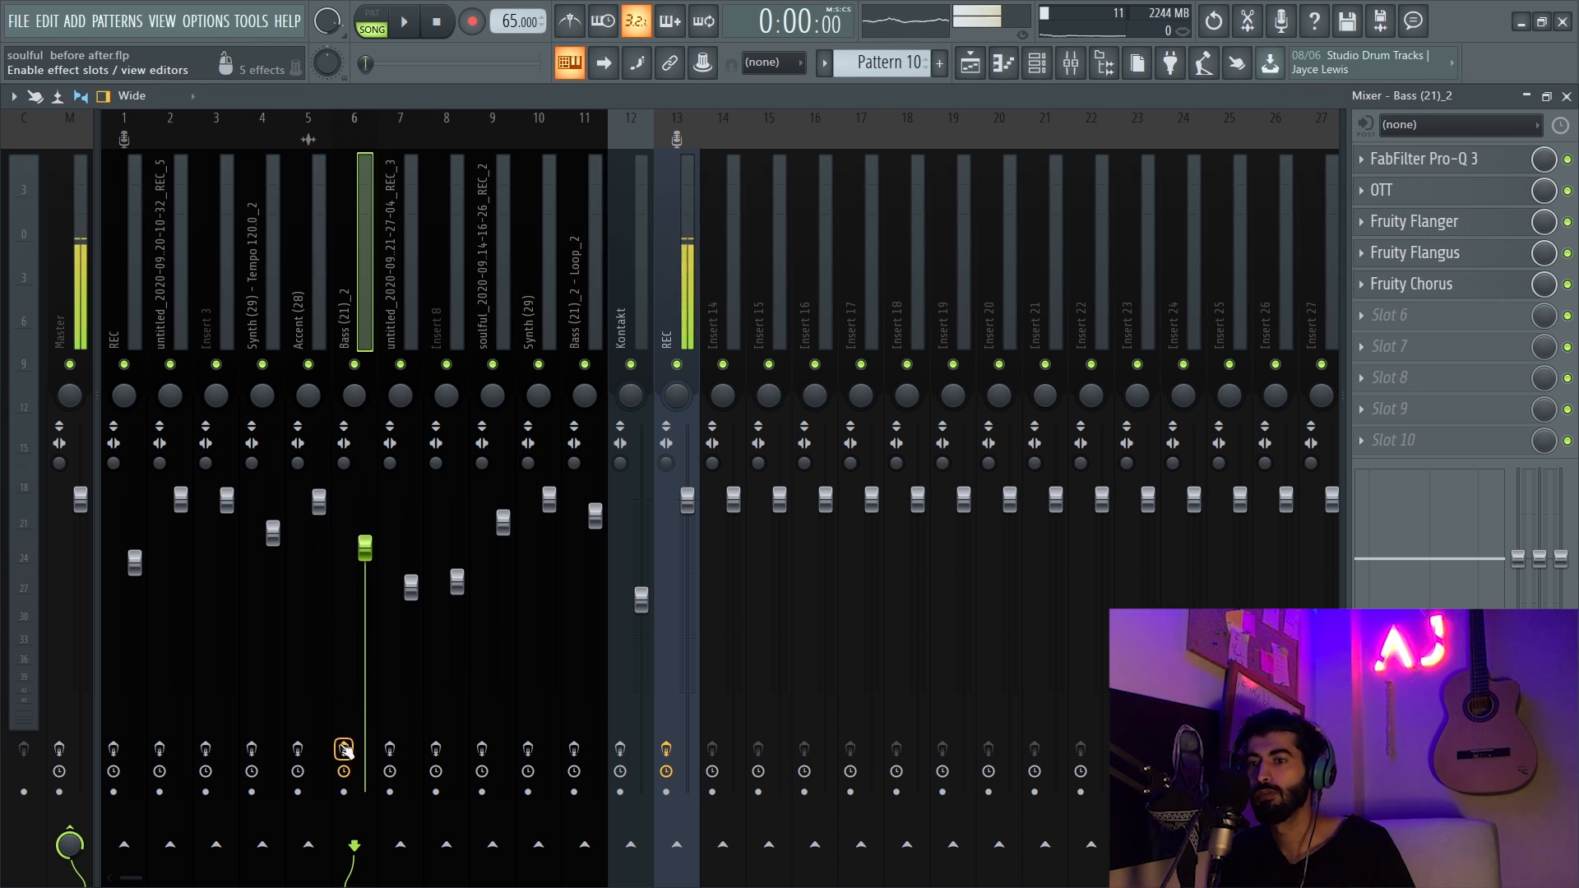
pyautogui.press('space')
pyautogui.click(969, 61)
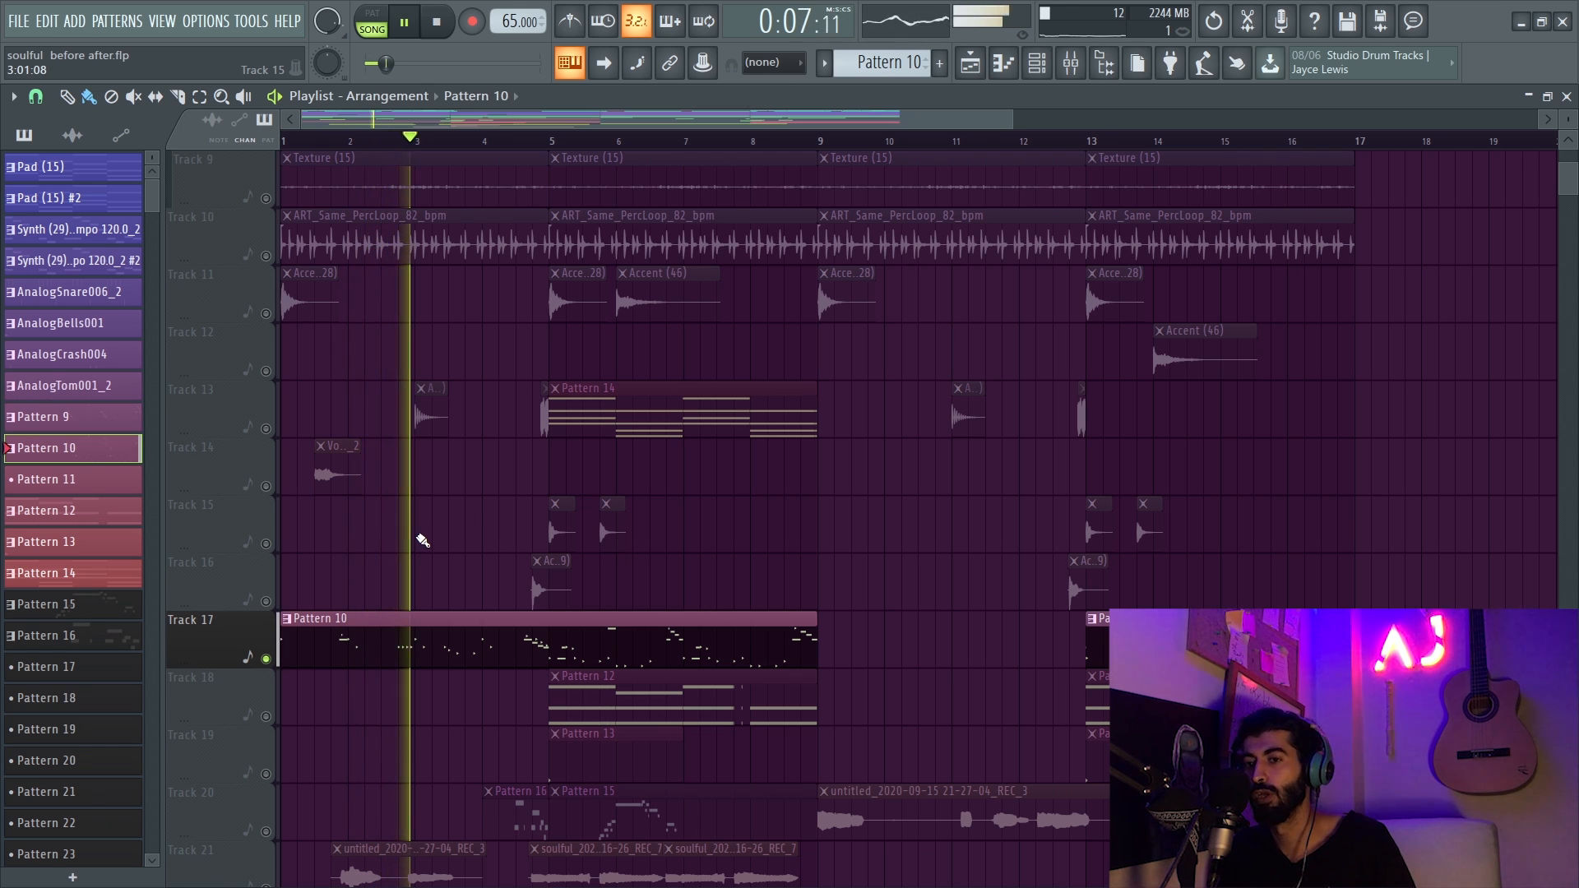
pyautogui.scroll(-4, 416, 535)
pyautogui.press('space')
# - Open SoundShifter Pitch on the Master track, examine its transpose settings, and return to the playlist
pyautogui.press('F9')
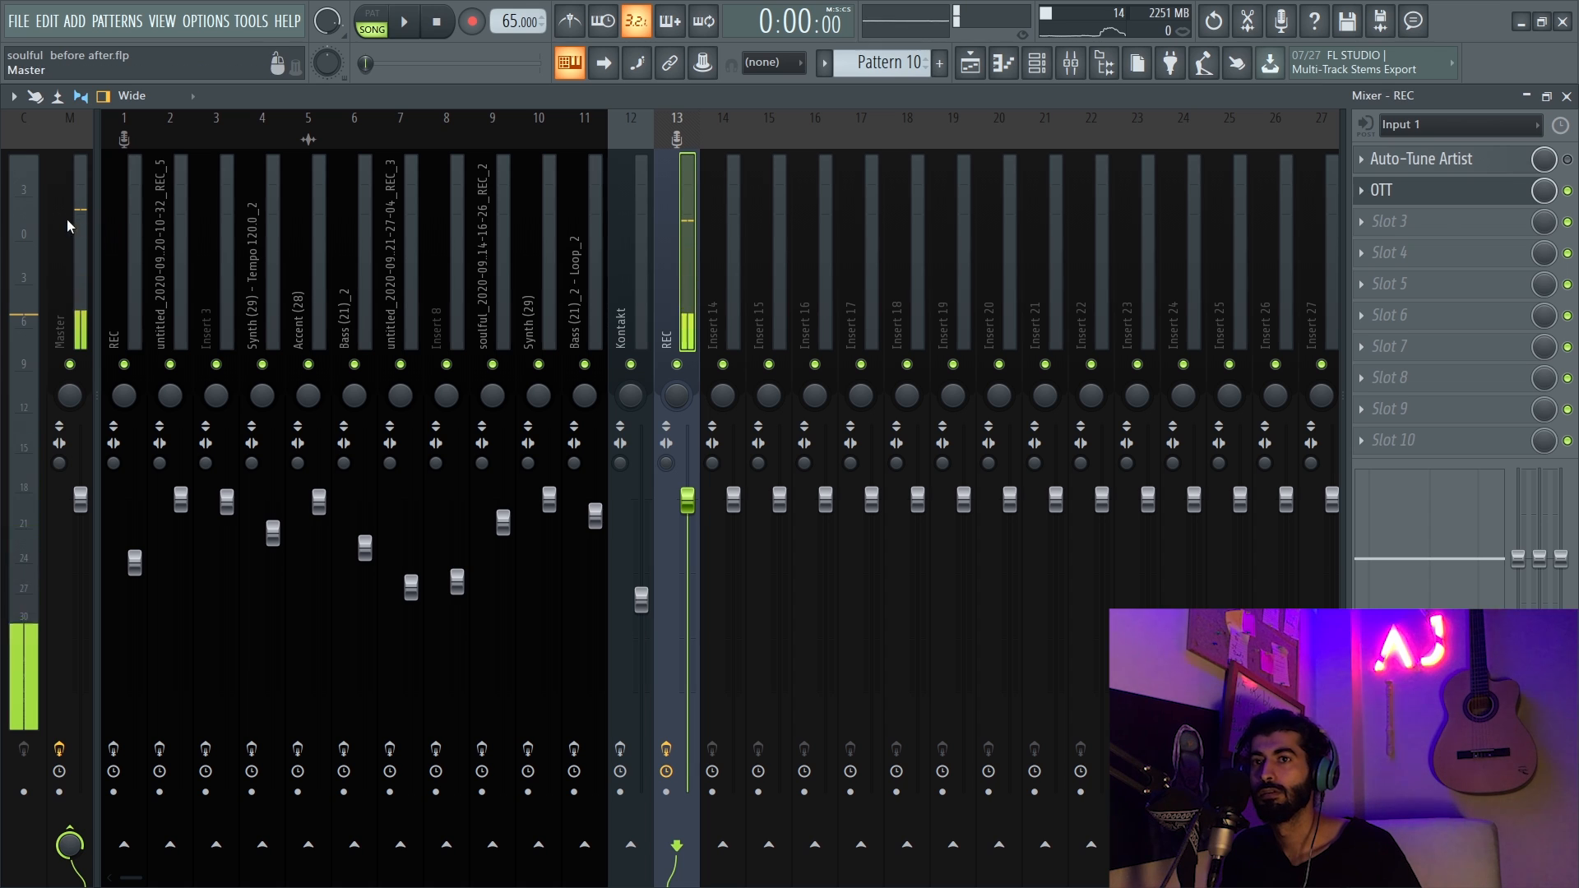
pyautogui.click(1458, 226)
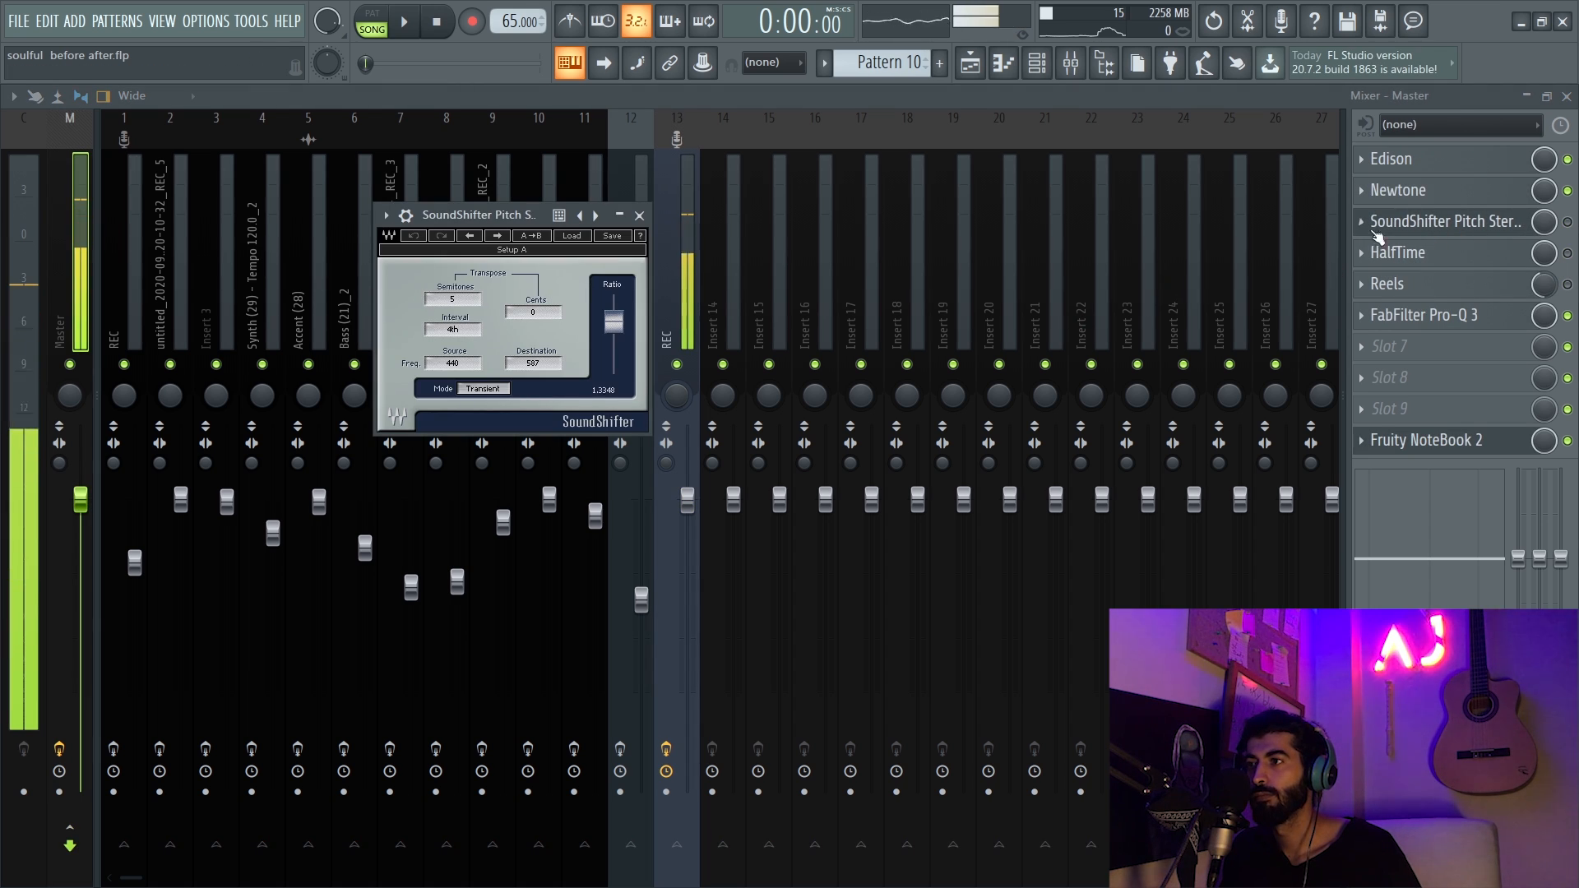
pyautogui.moveTo(504, 214); pyautogui.dragTo(475, 326)
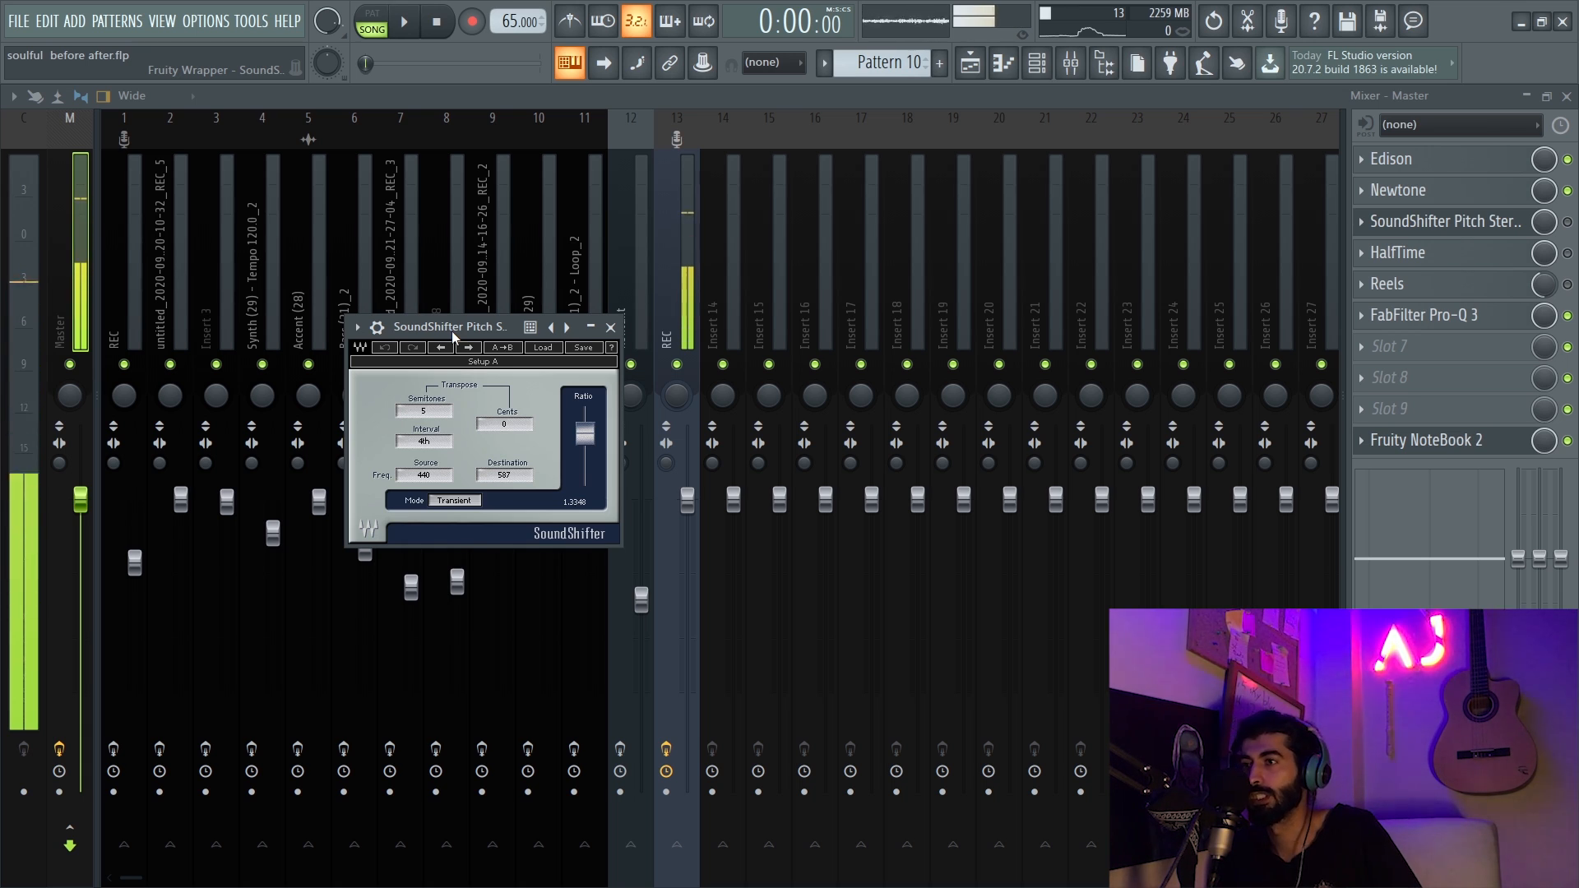
pyautogui.press('F5')
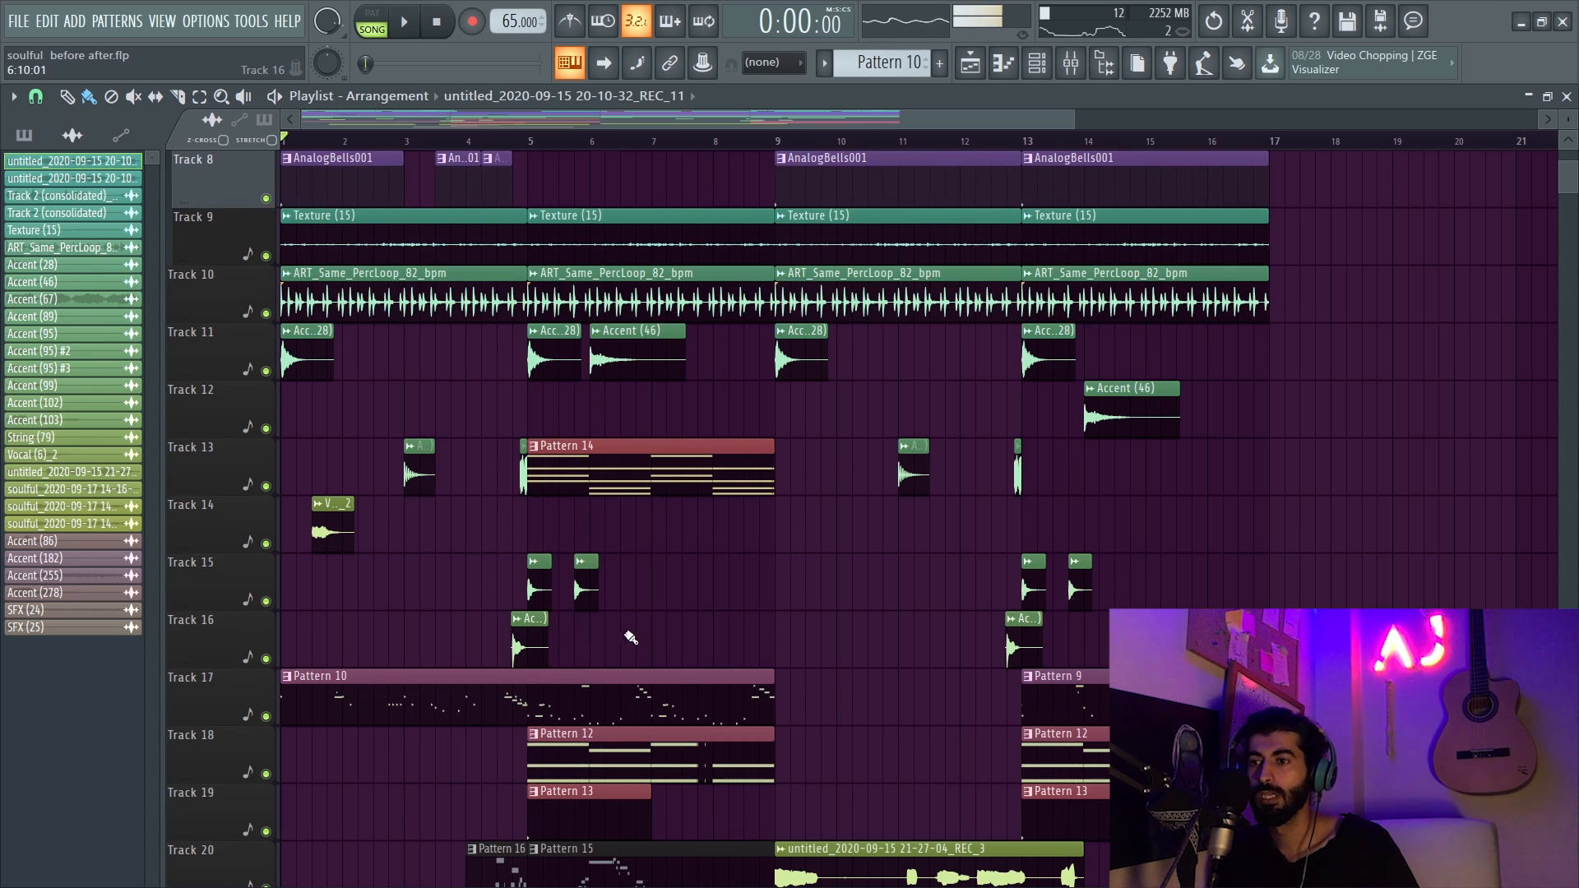
# - View the Accent (95) #2 sample settings from its Track 15 clip, and open the neighbouring Accent (95) clip
pyautogui.doubleClick(593, 579)
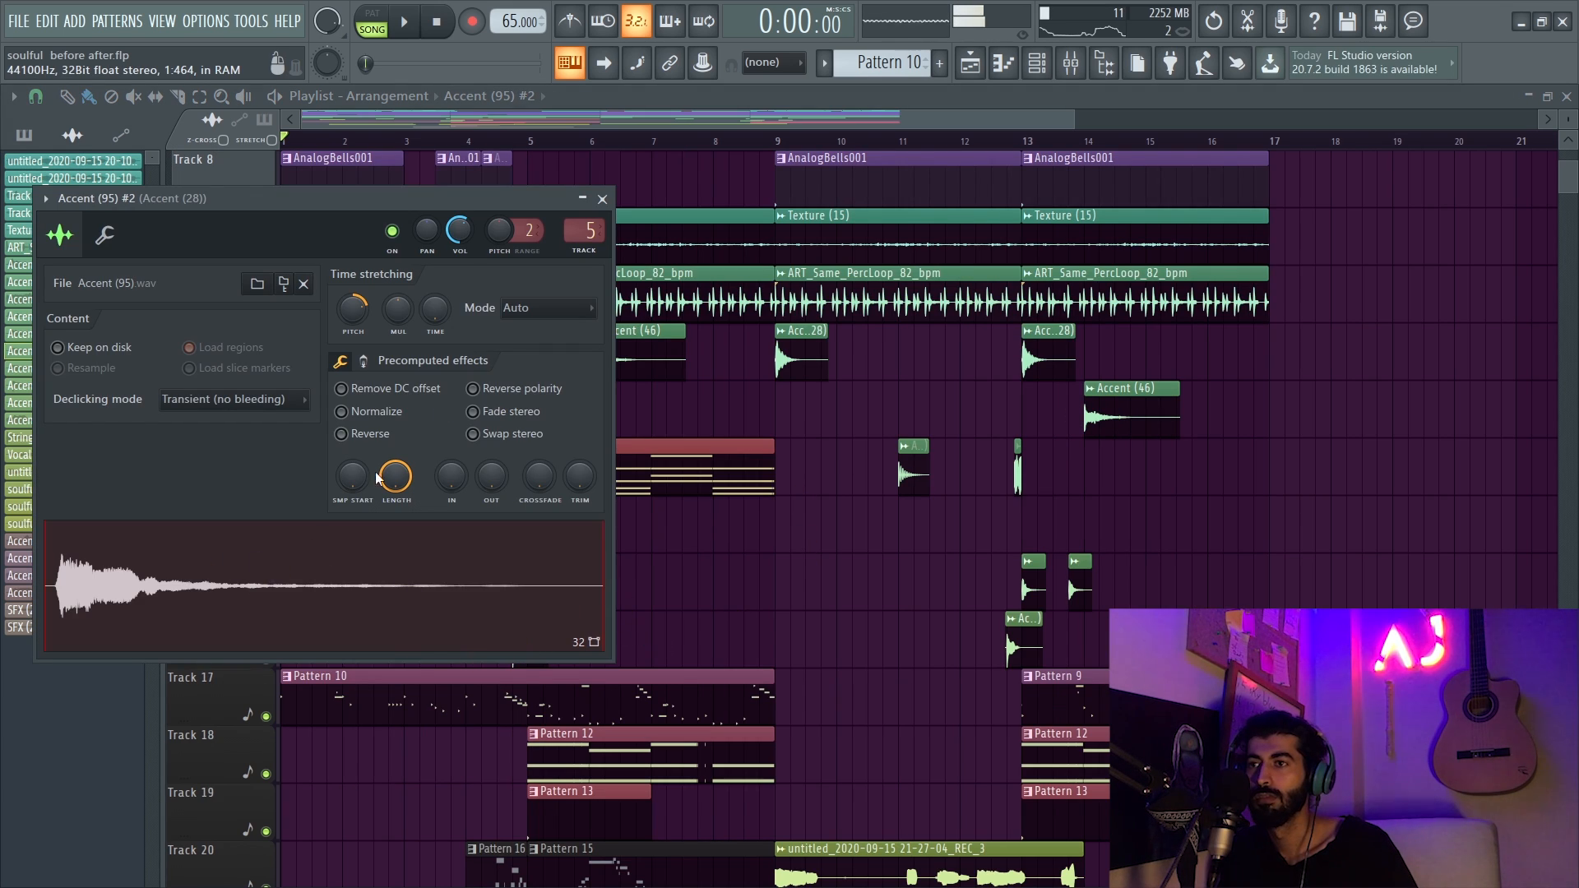
pyautogui.click(602, 199)
pyautogui.doubleClick(527, 583)
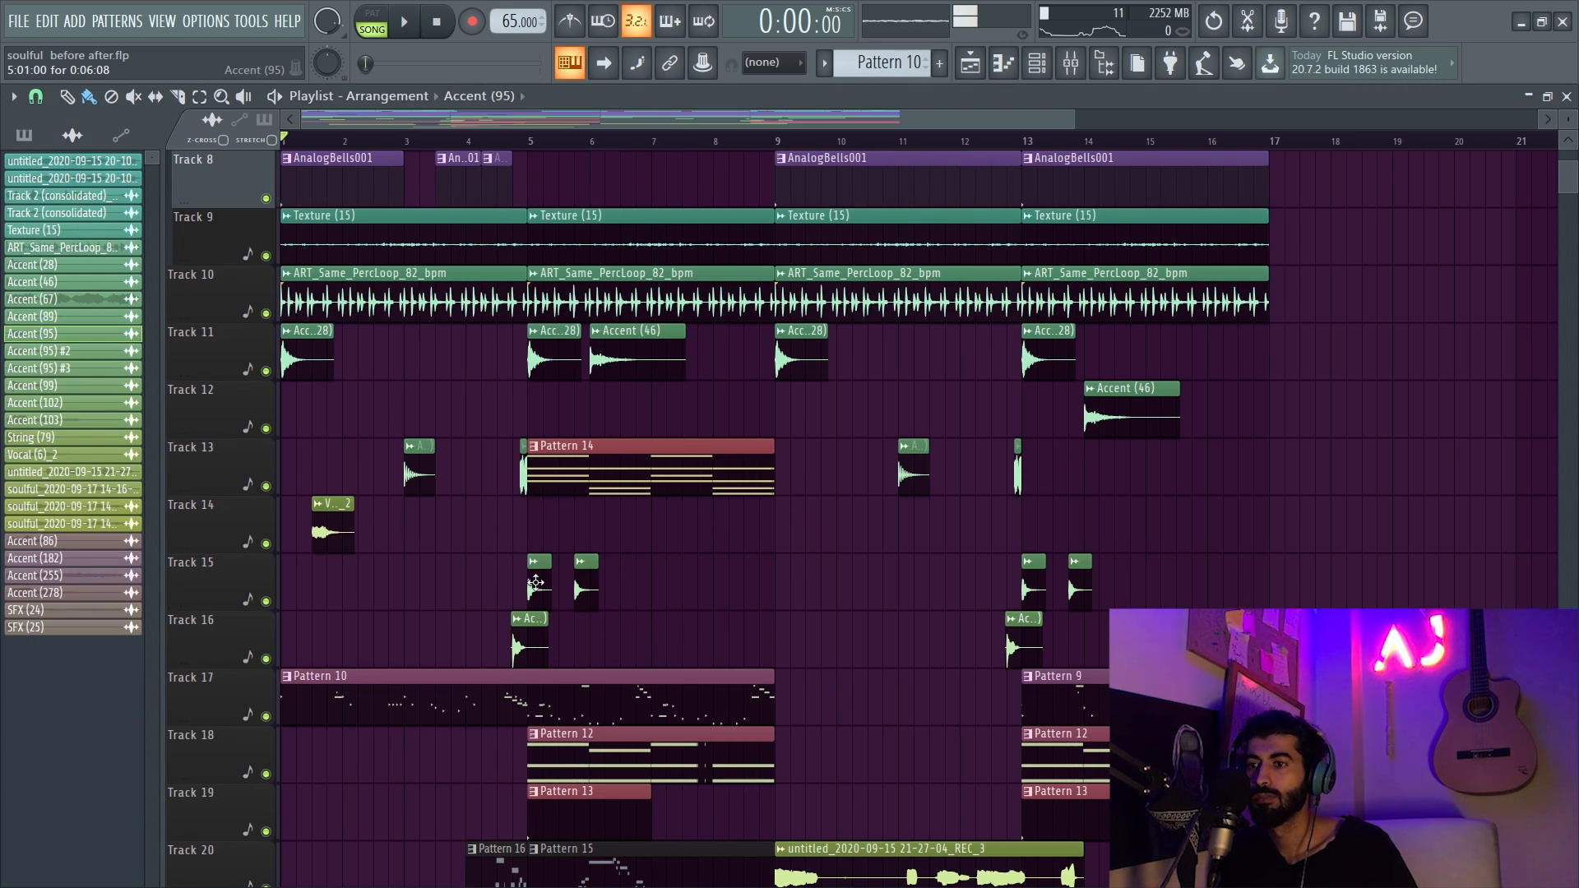
# - View the Accent (99) sample settings from its Track 16 clip and close them
pyautogui.click(577, 173)
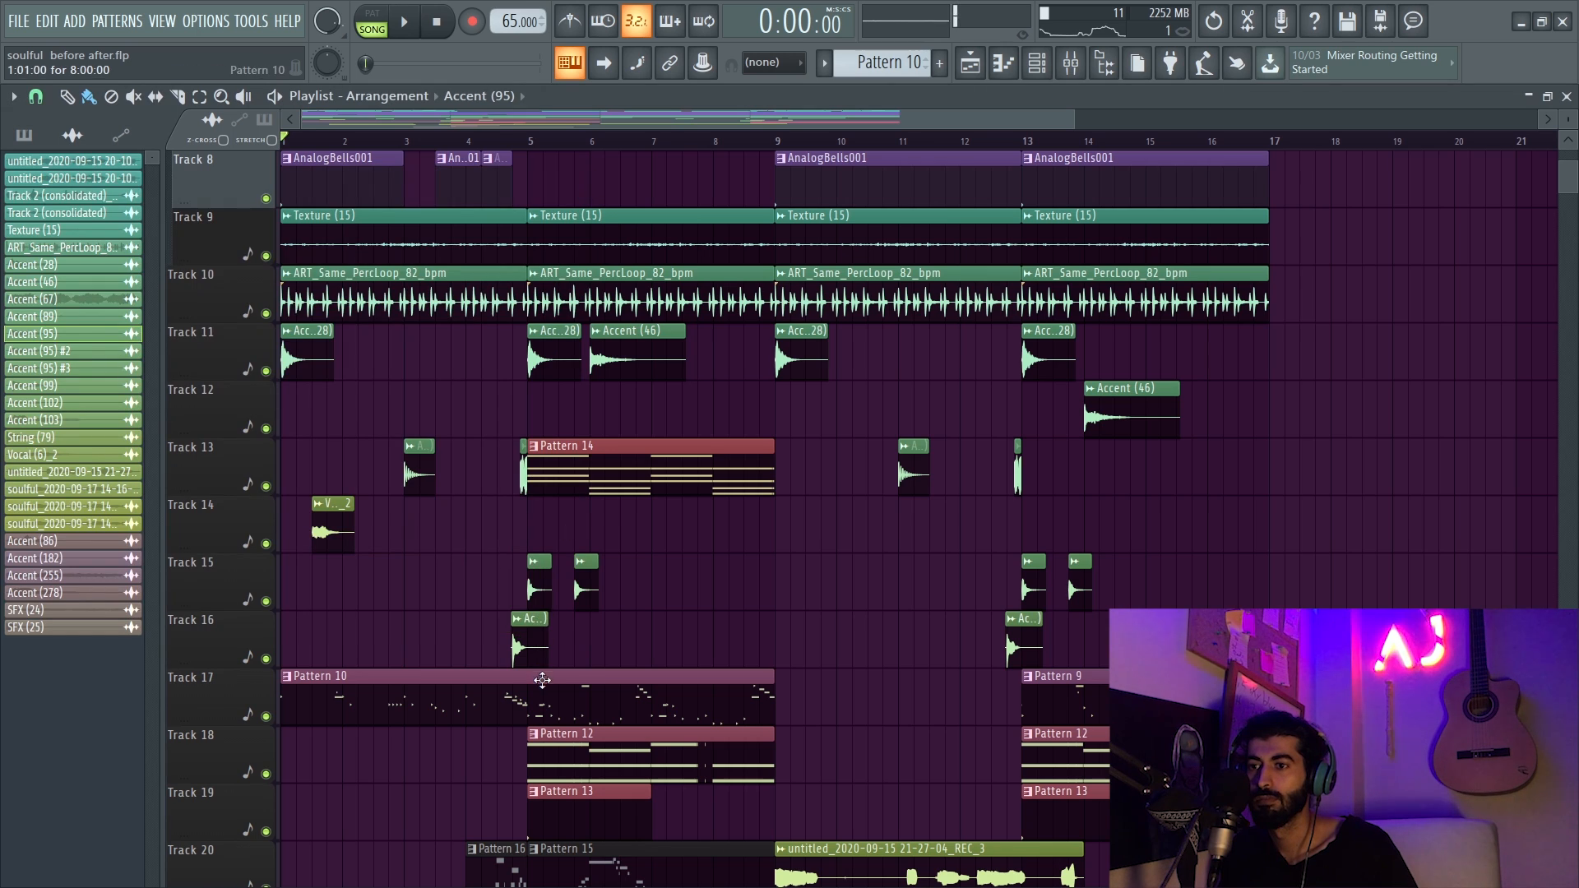
pyautogui.press('space')
pyautogui.doubleClick(516, 647)
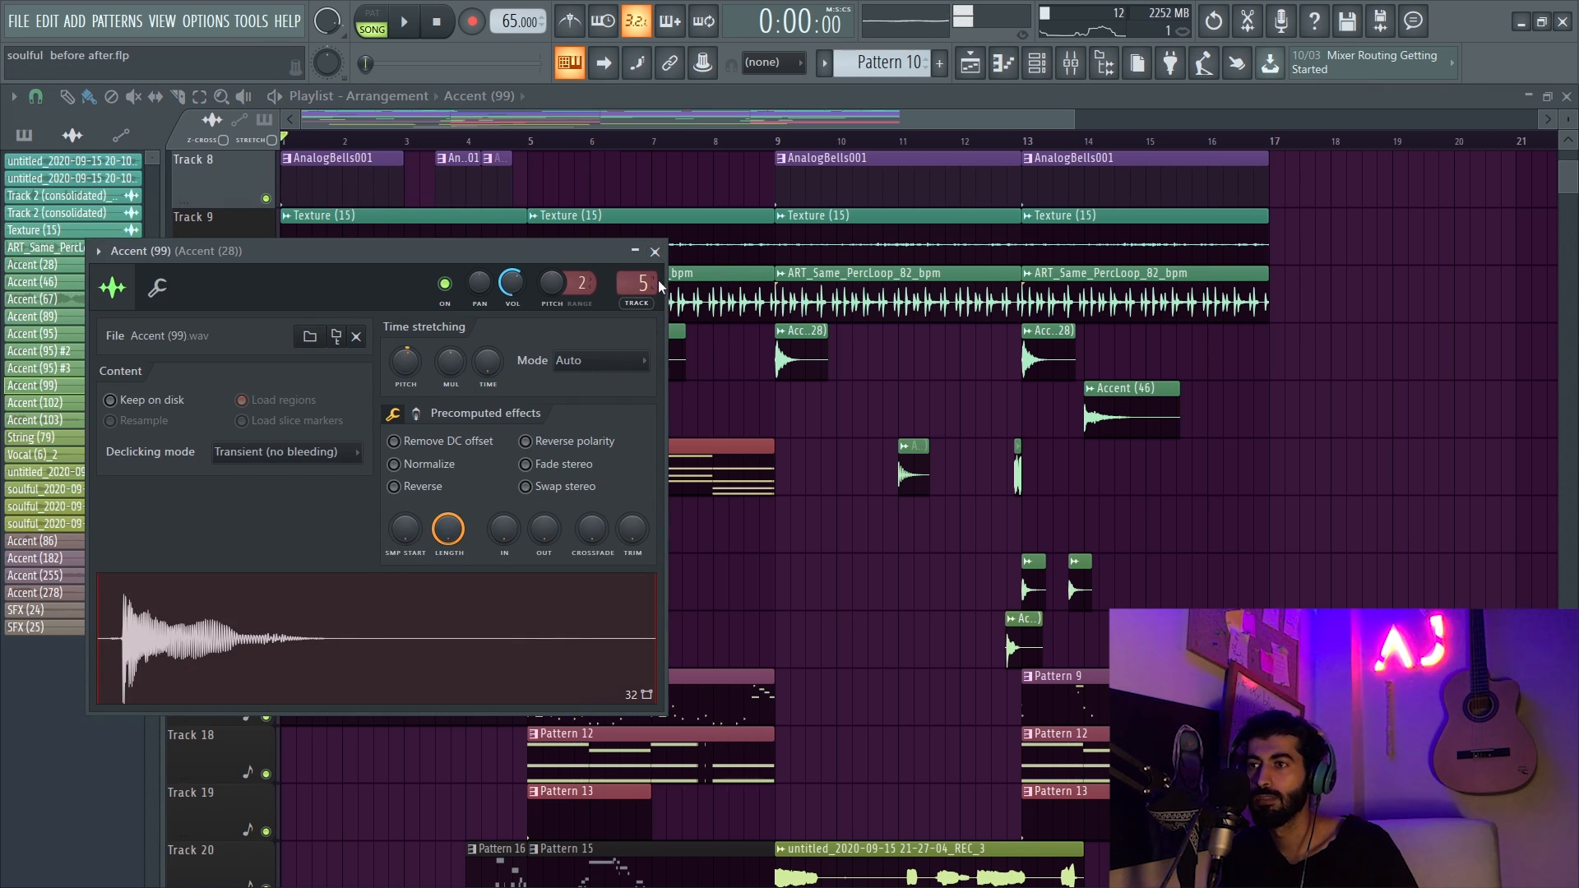
pyautogui.click(654, 251)
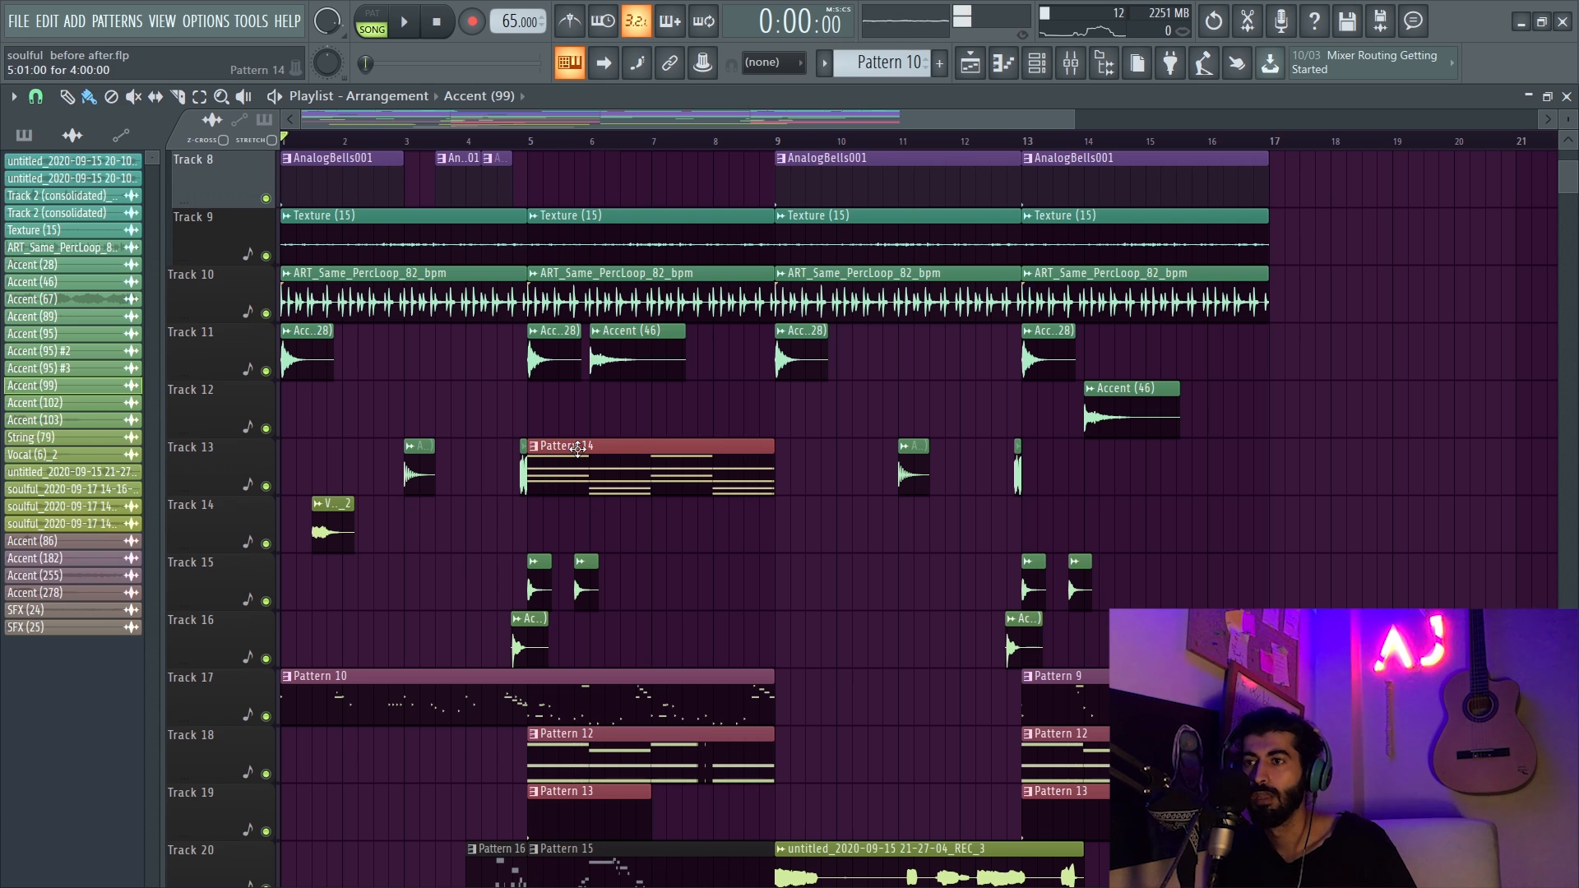
# - Set the playback position to bar 5, solo Track 13, and listen to Pattern 14
pyautogui.click(531, 142)
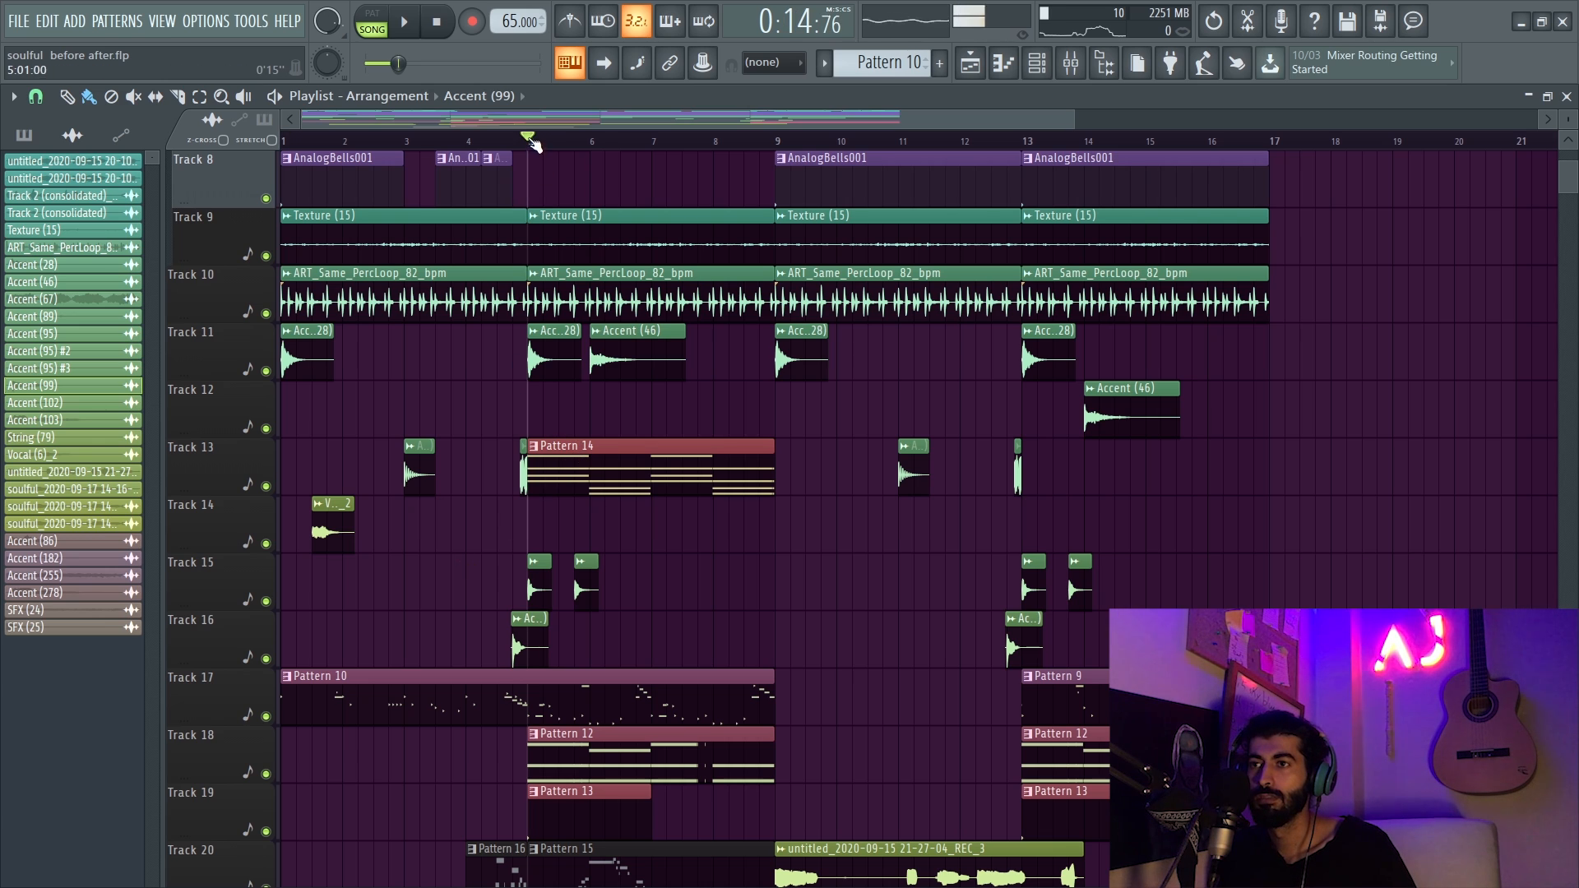
pyautogui.keyDown('ctrl'); pyautogui.click(266, 485); pyautogui.keyUp('ctrl')
pyautogui.press('space')
pyautogui.scroll(1, 615, 466)
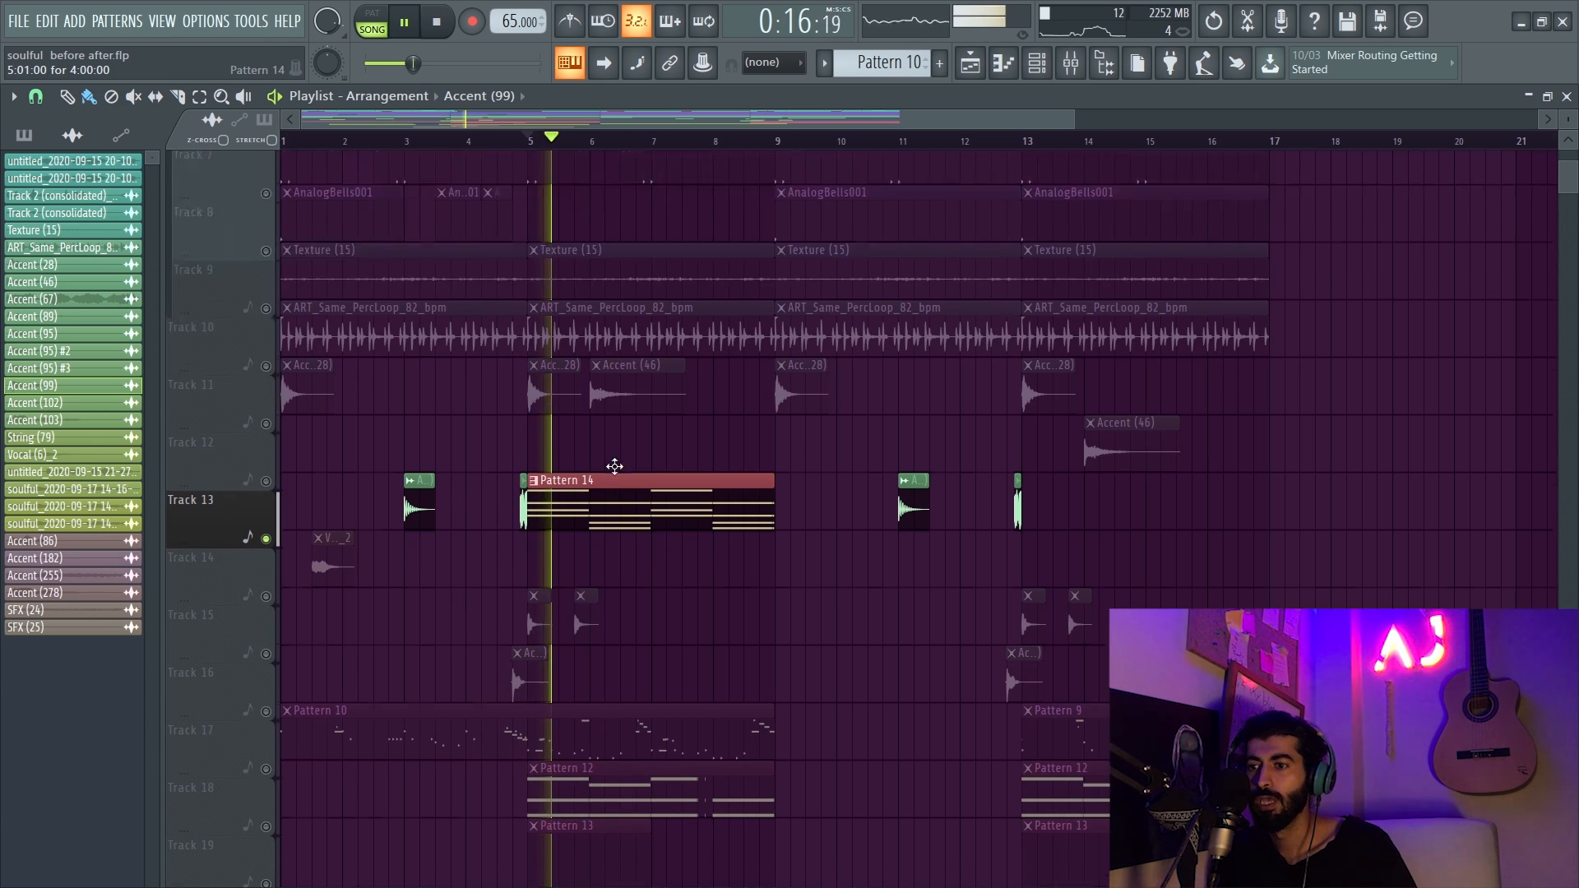
# - Unmute Track 18, view Pattern 12's String channels in the channel rack, and listen to it together with Pattern 14 in the playlist
pyautogui.scroll(-3, 614, 466)
pyautogui.click(265, 657)
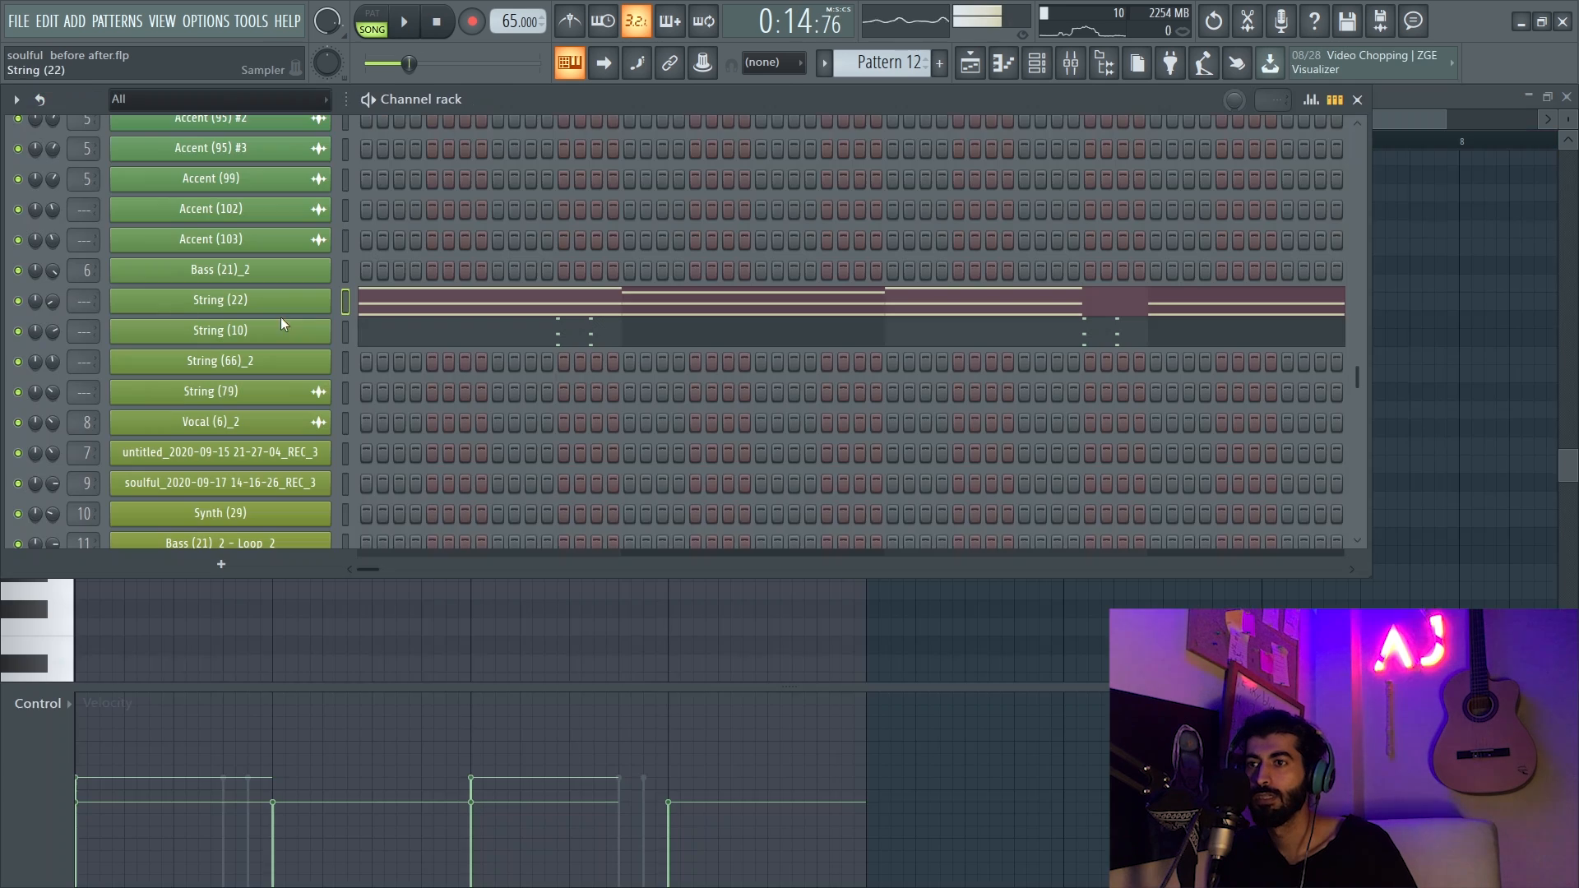
pyautogui.click(967, 55)
pyautogui.press('space')
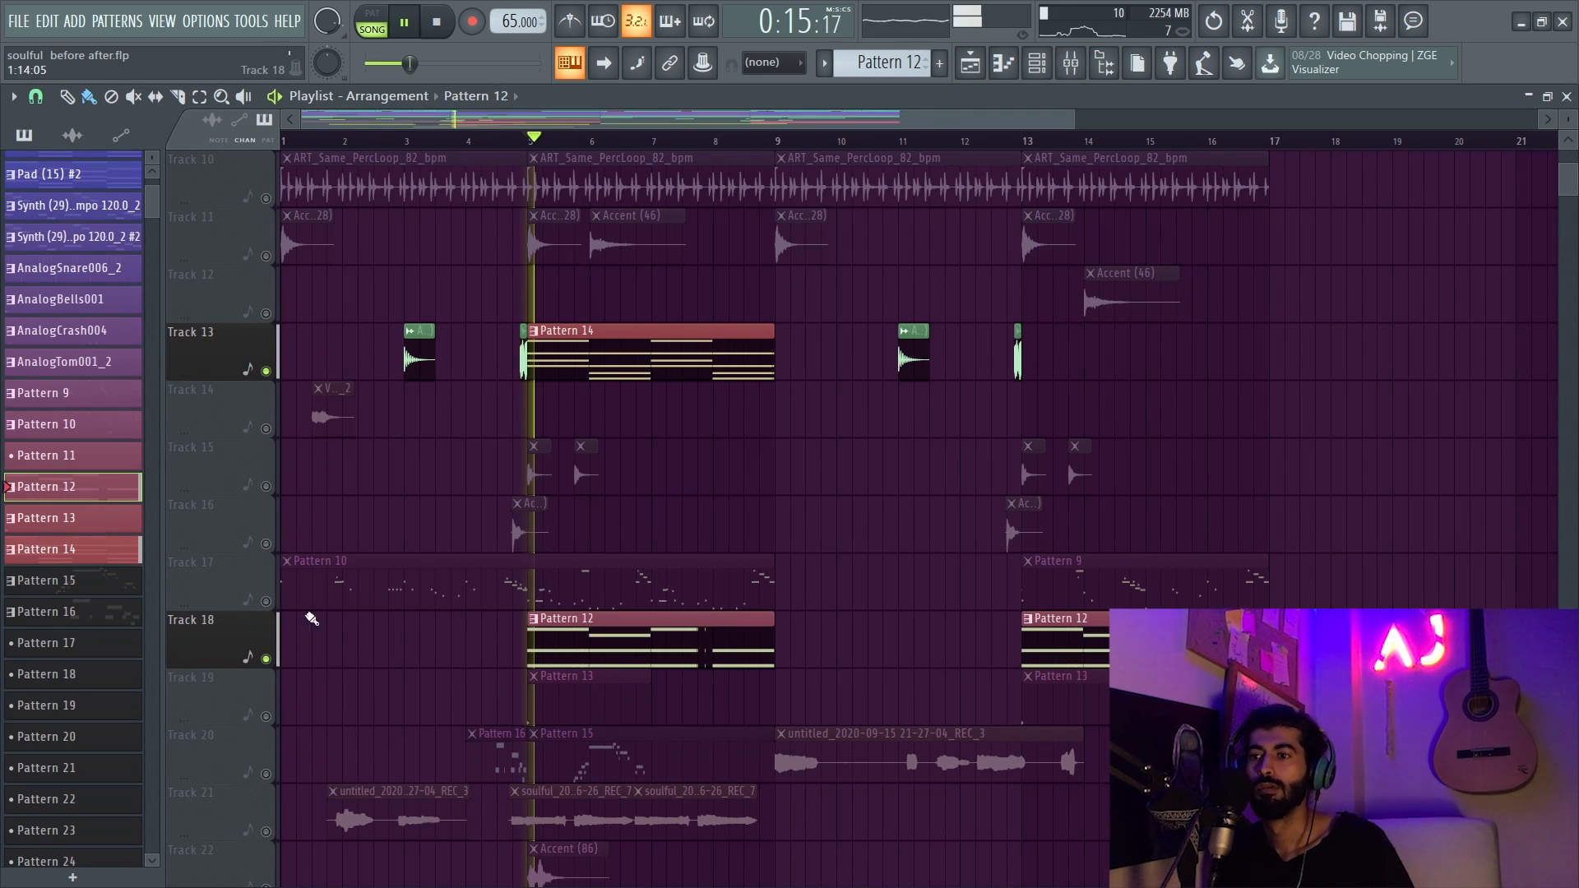
pyautogui.scroll(1, 397, 712)
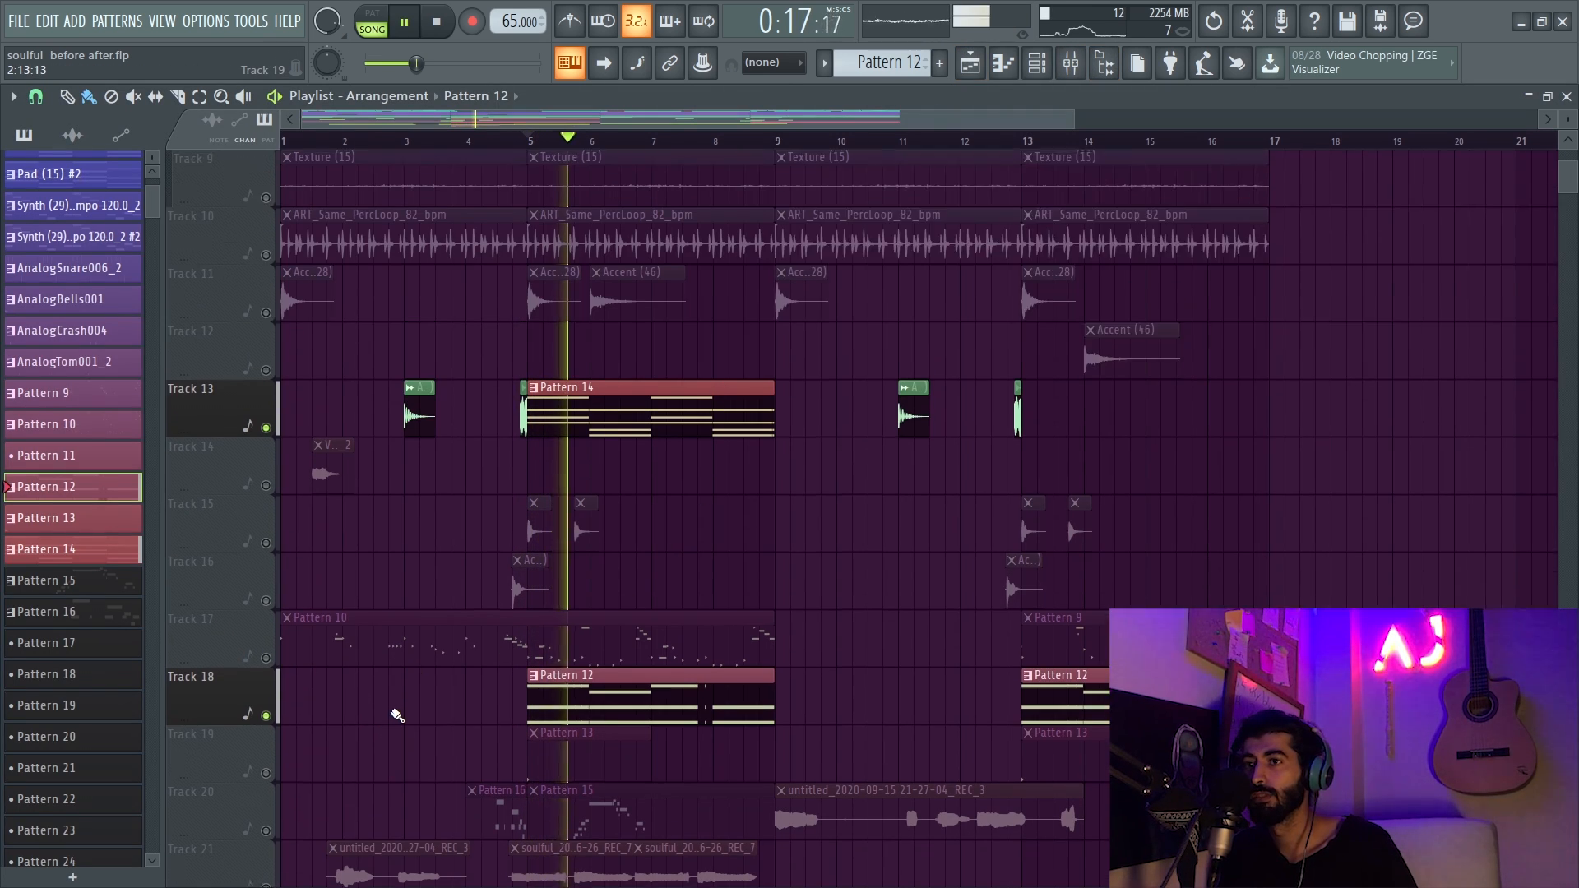
# - Unmute Track 11 and listen to its Accent clips together with Patterns 12 and 14 from bar 5
pyautogui.scroll(2, 397, 716)
pyautogui.press('space')
pyautogui.click(265, 429)
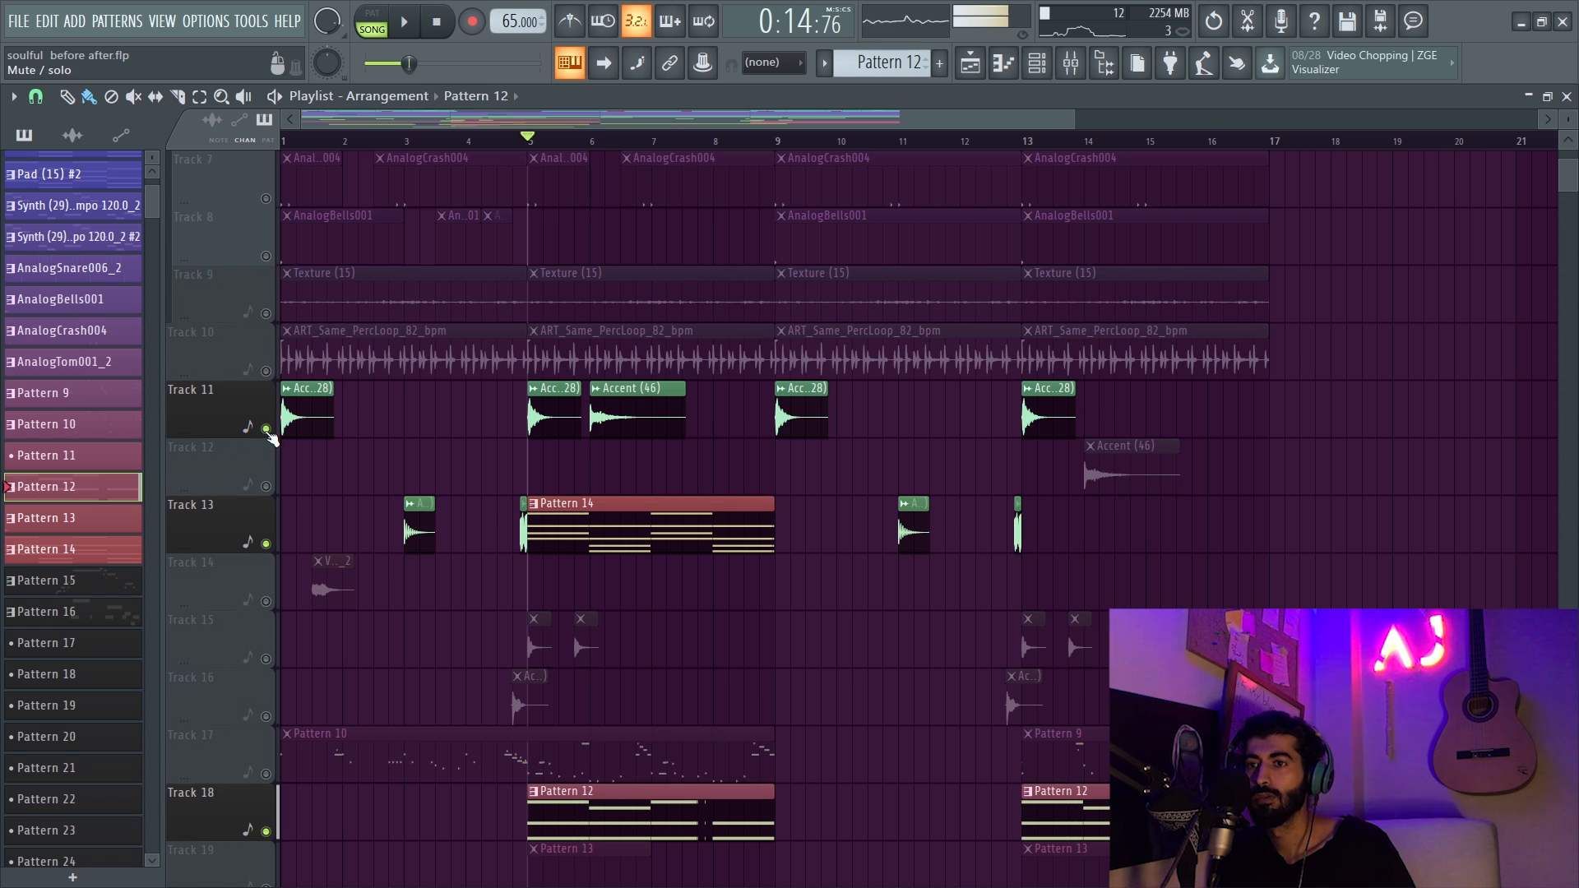
pyautogui.press('space')
pyautogui.scroll(3, 419, 526)
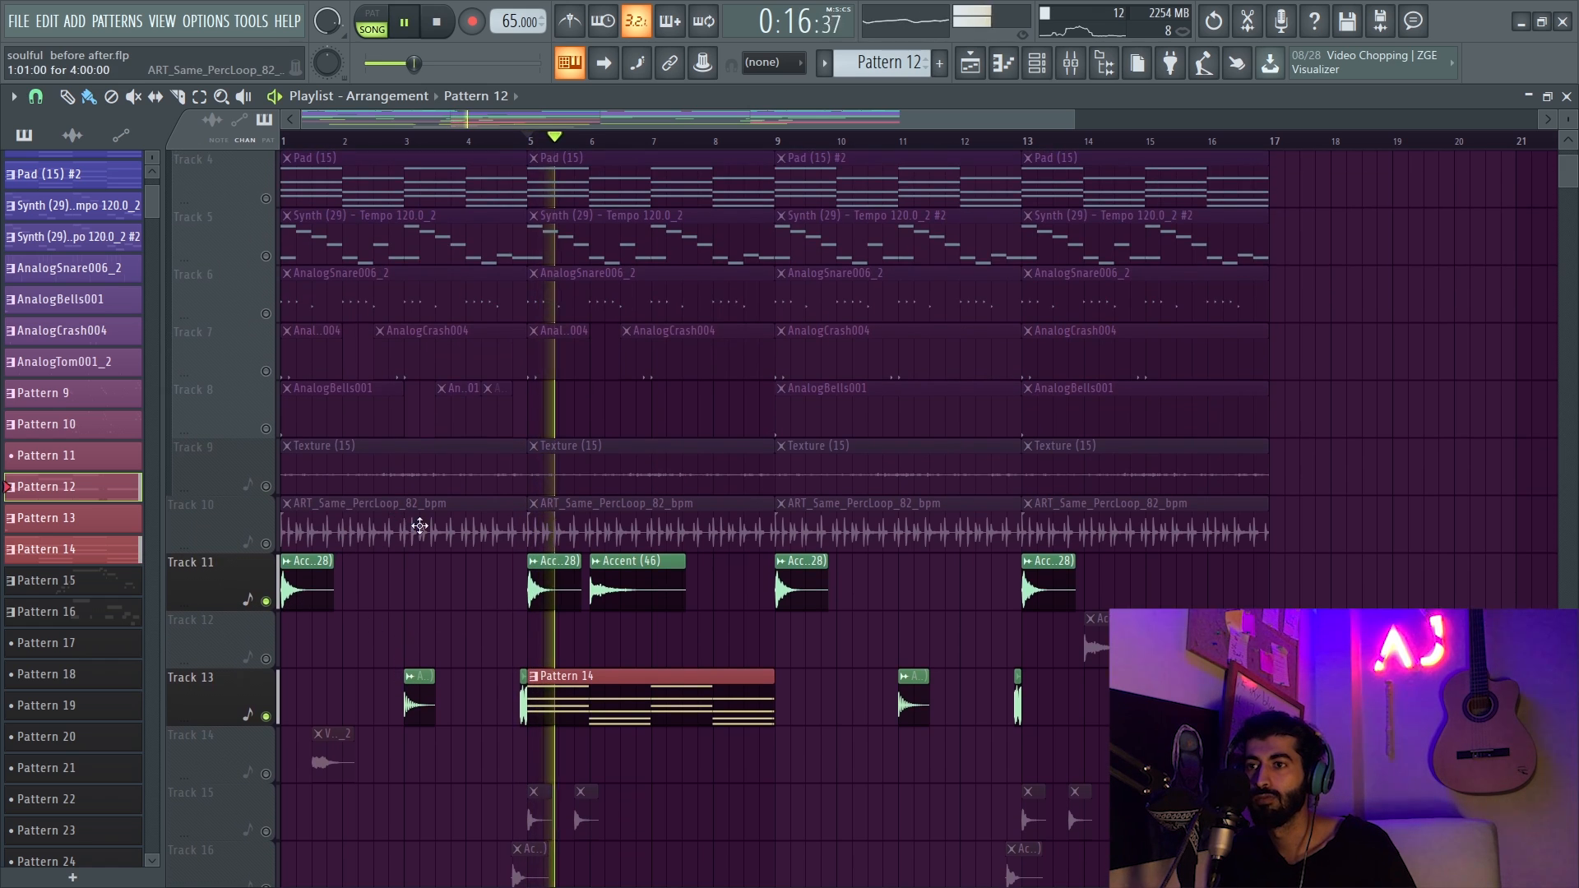
pyautogui.scroll(3, 490, 516)
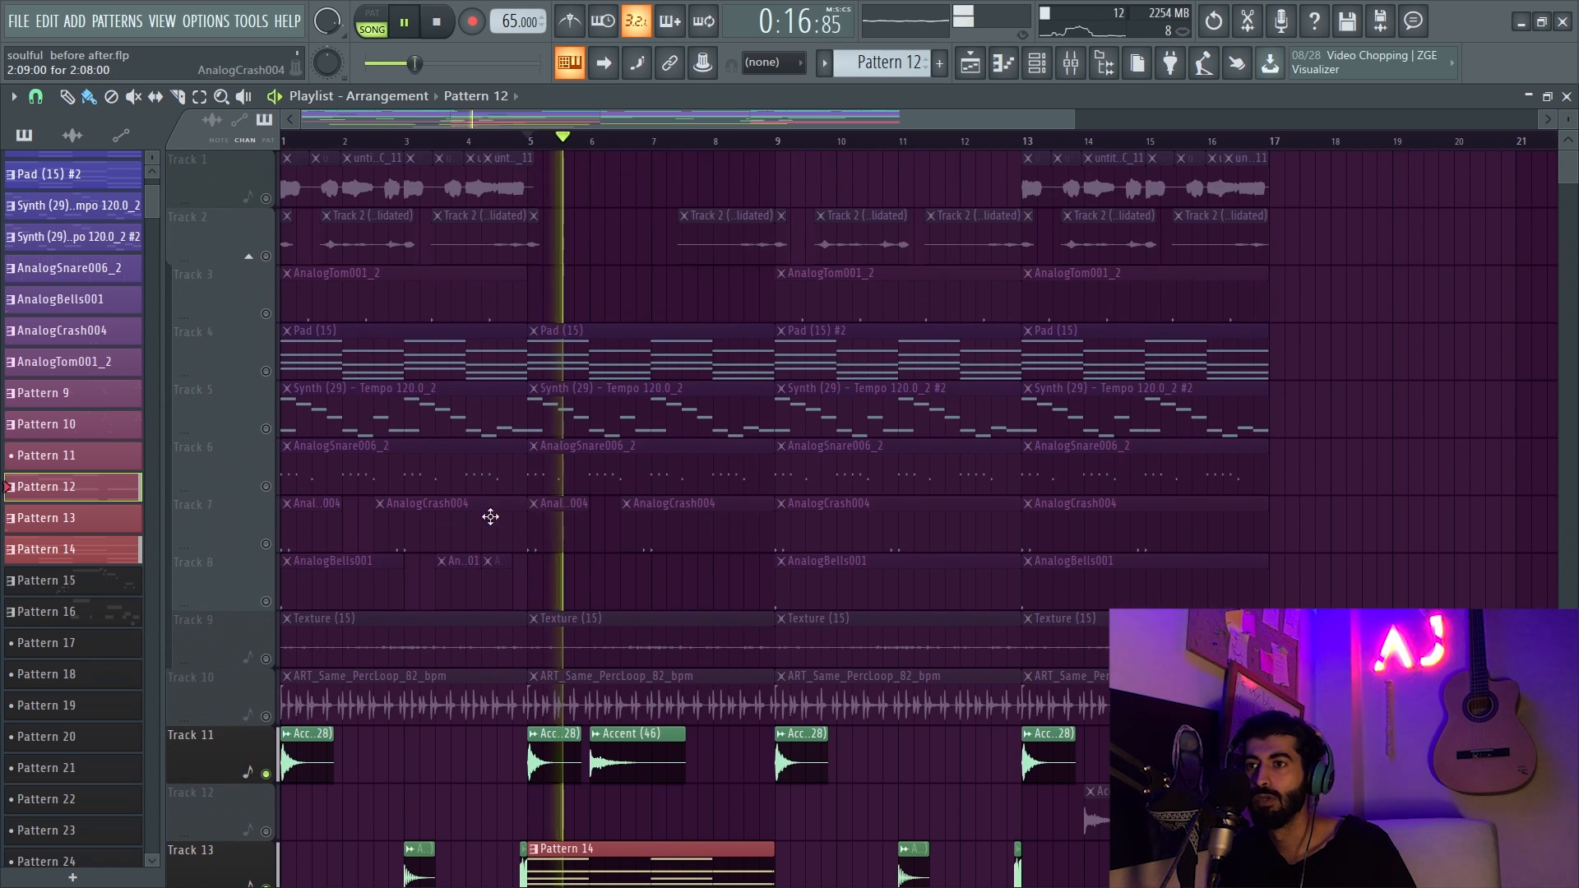
# - Unmute the Pad (15) and Synth (29) tracks and listen to them with the active string and accent layers
pyautogui.click(265, 371)
pyautogui.press('space')
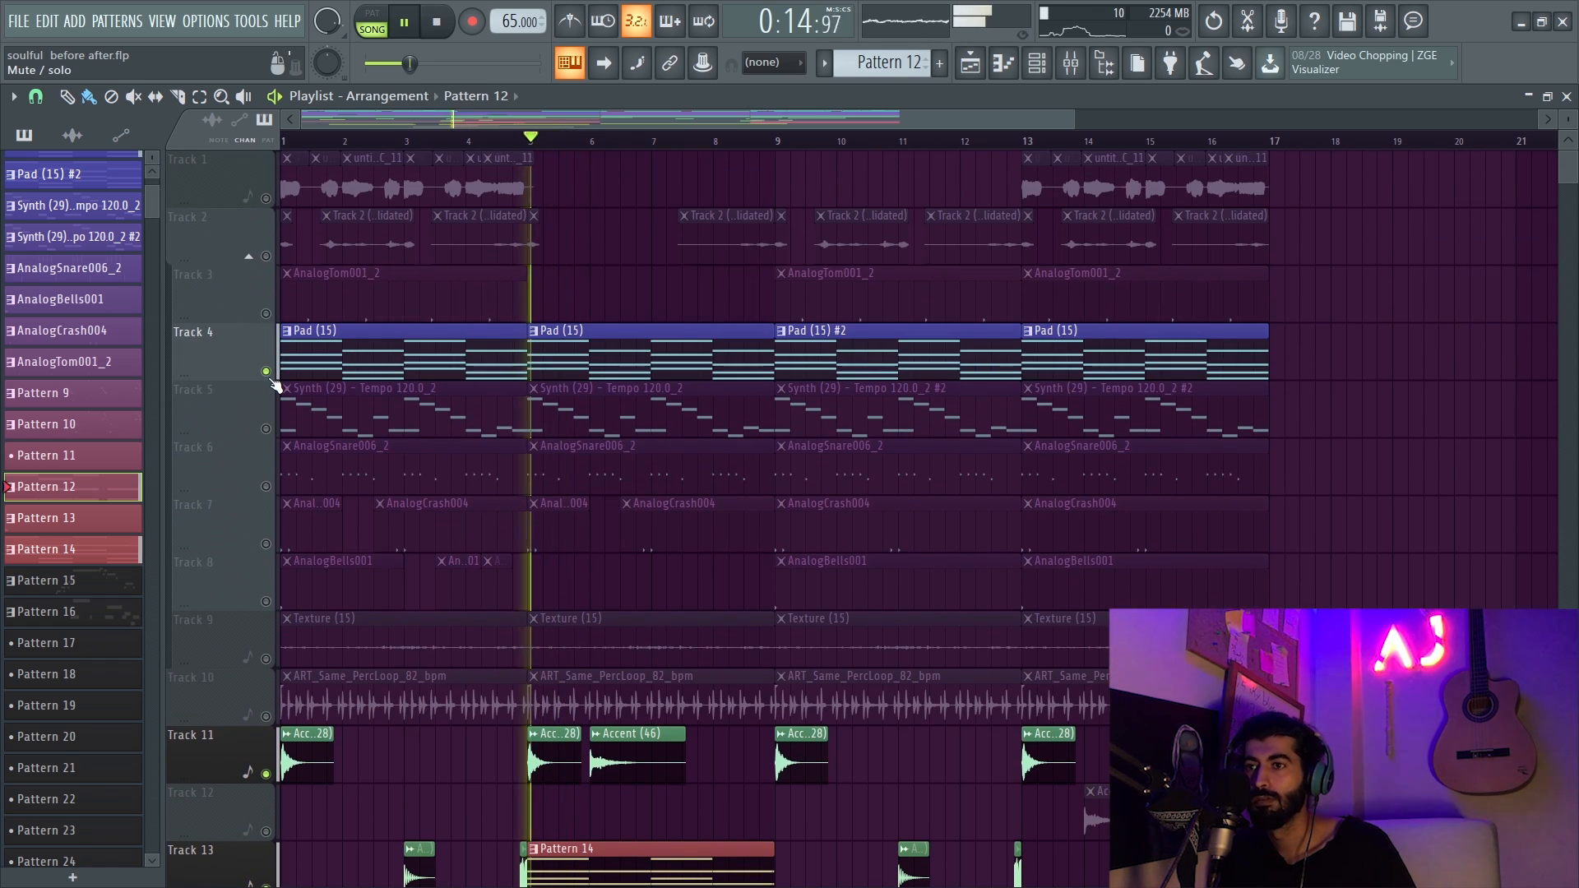
pyautogui.click(265, 429)
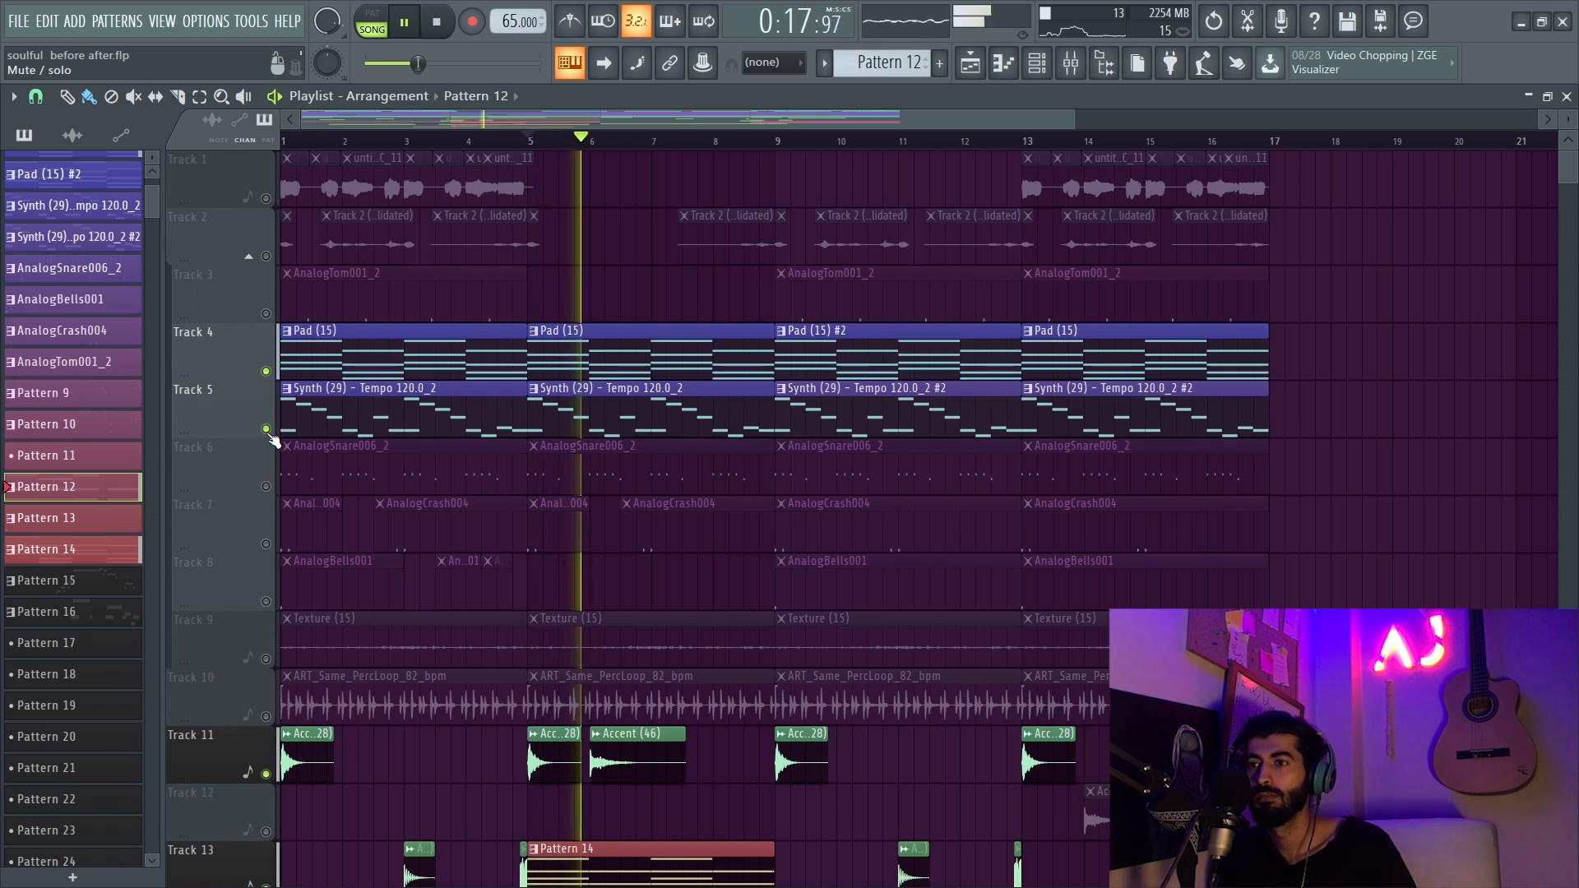
pyautogui.press('space')
pyautogui.press('space')
pyautogui.press('space')
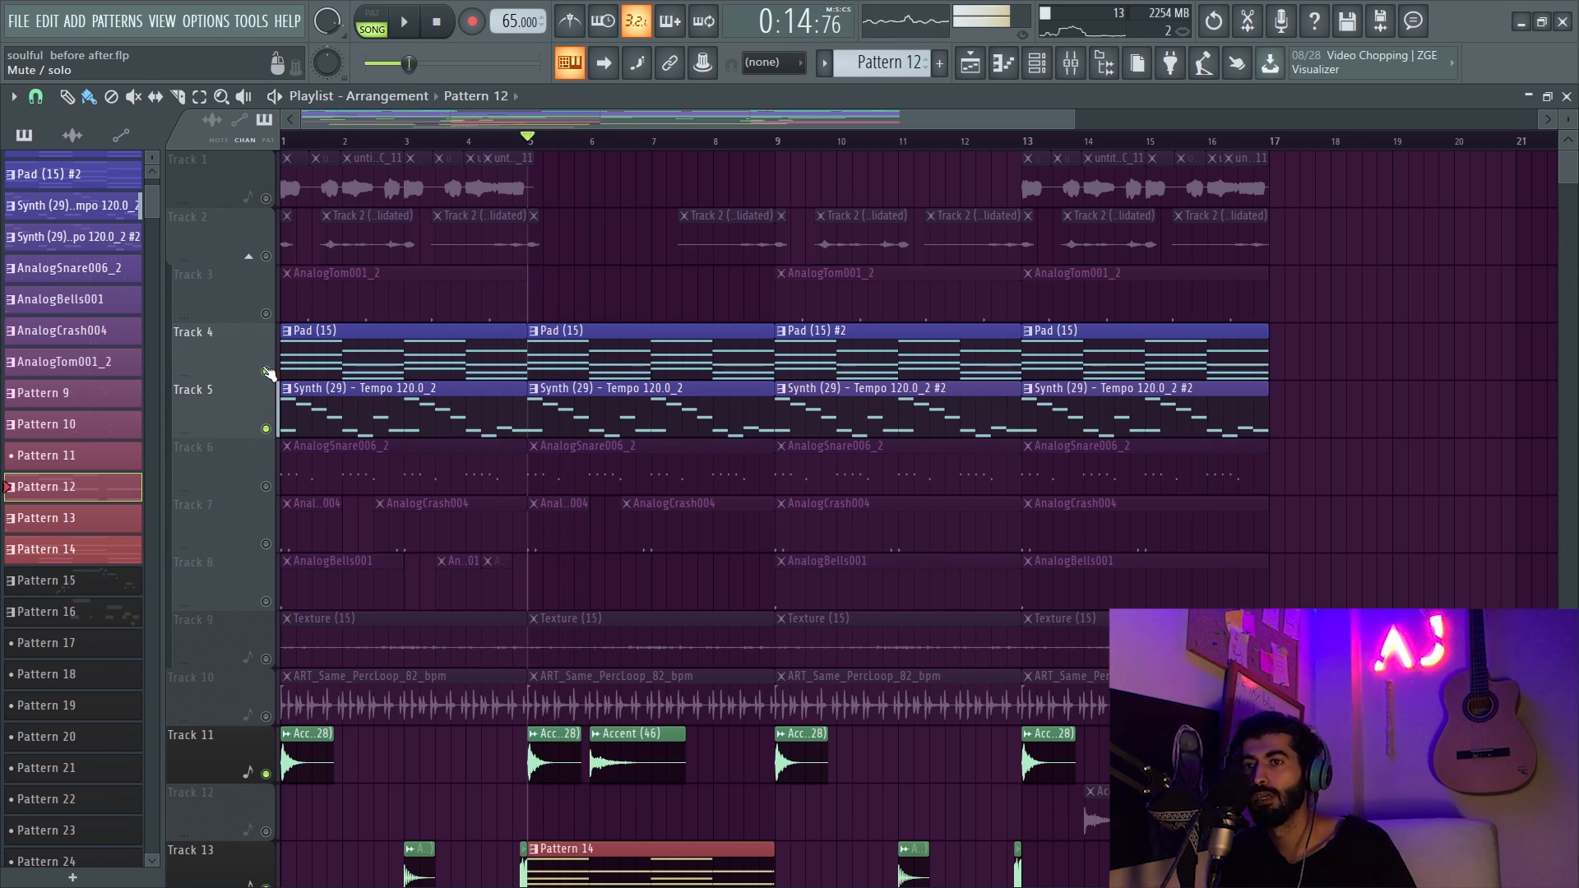
# - Solo Track 25 and listen to its SFX (24) and SFX (25) clips from bar 5
pyautogui.scroll(-5, 524, 527)
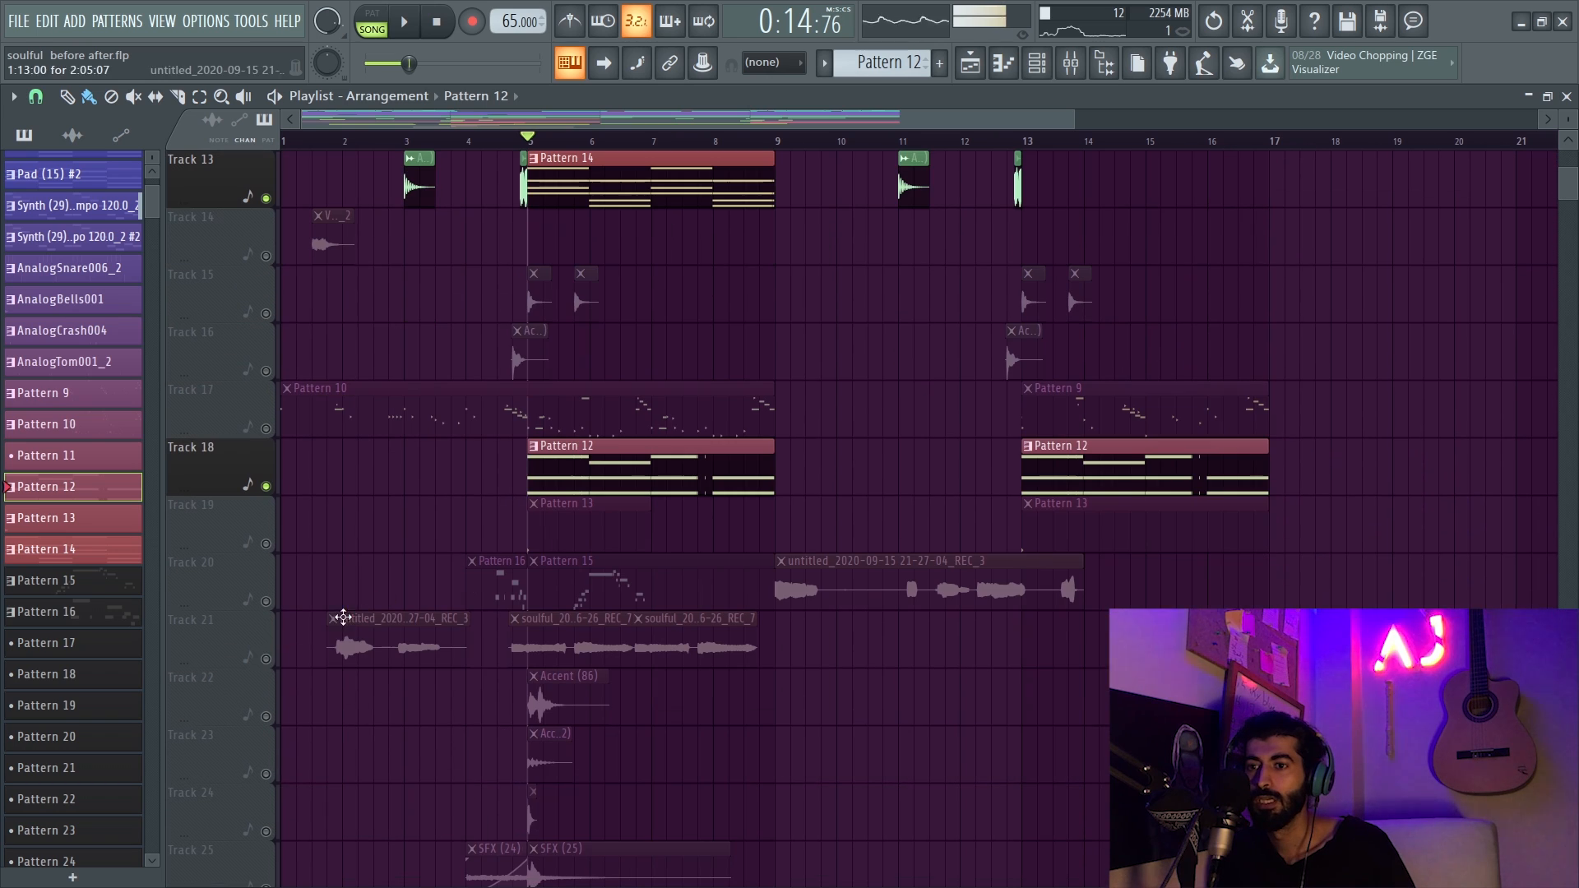
pyautogui.scroll(-1, 513, 659)
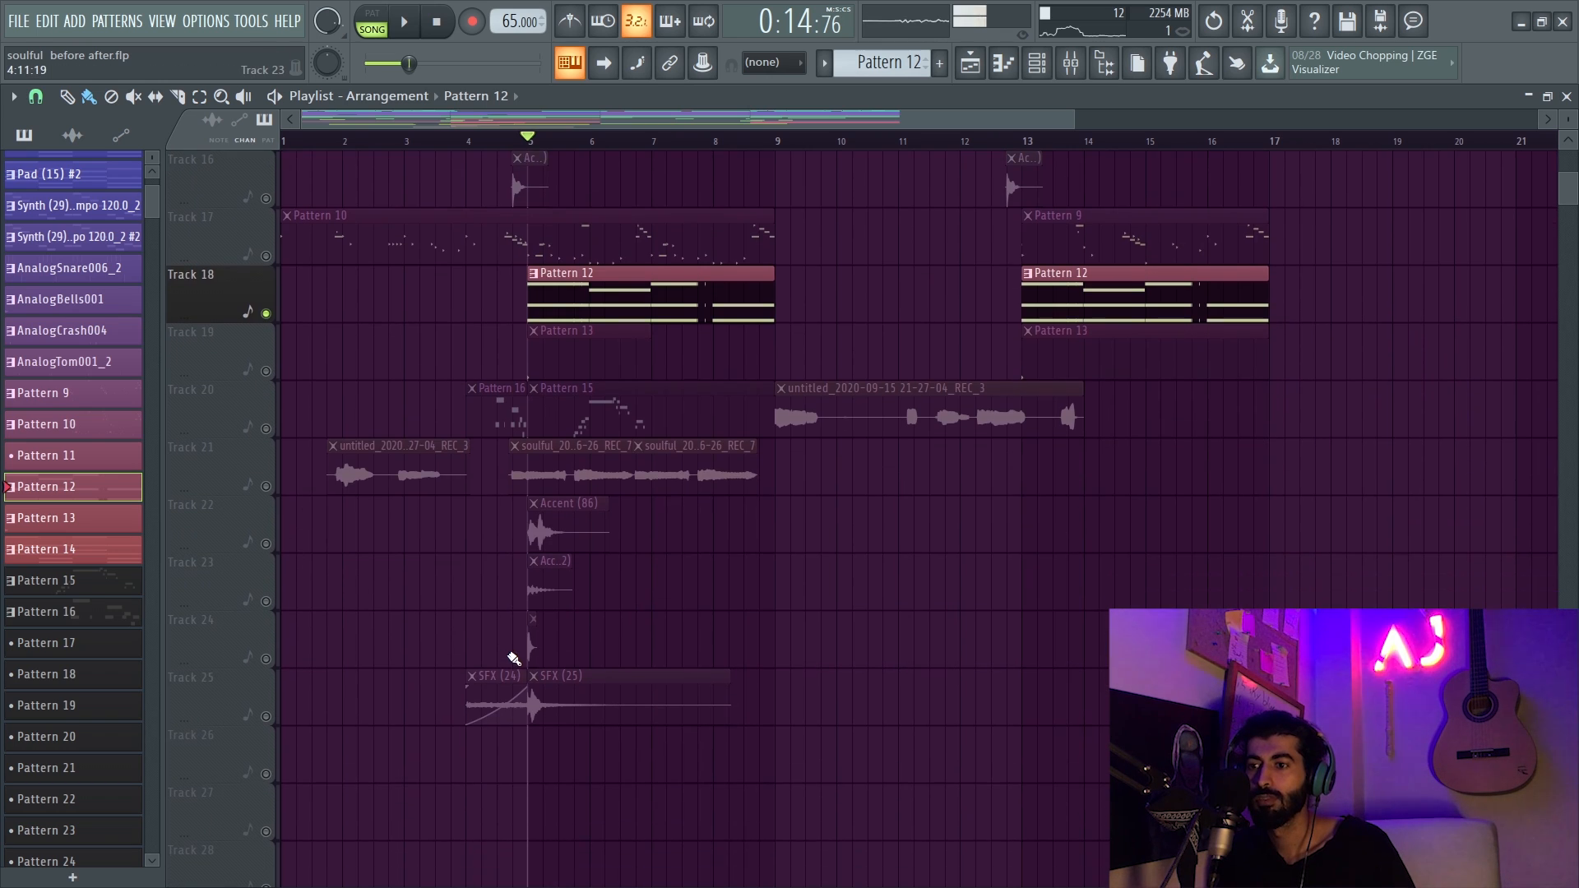
pyautogui.click(266, 716)
pyautogui.rightClick(266, 716)
pyautogui.press('space')
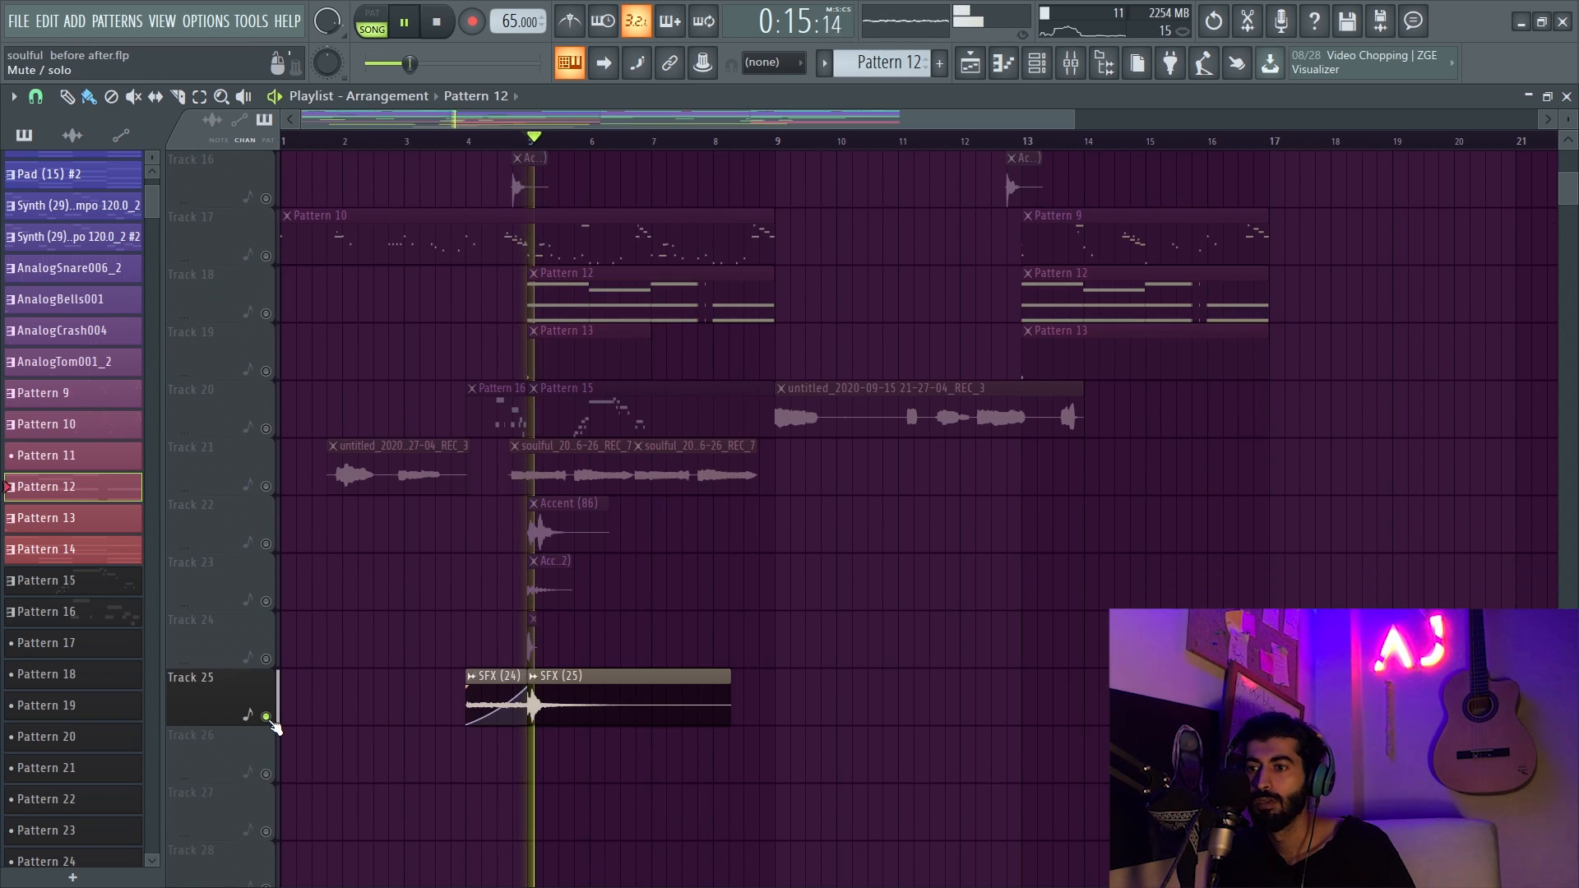
# - Audition the accent clips on Tracks 24, 23 and 22 and the recorded clips on Track 21, working upward from bar 5
pyautogui.rightClick(265, 659)
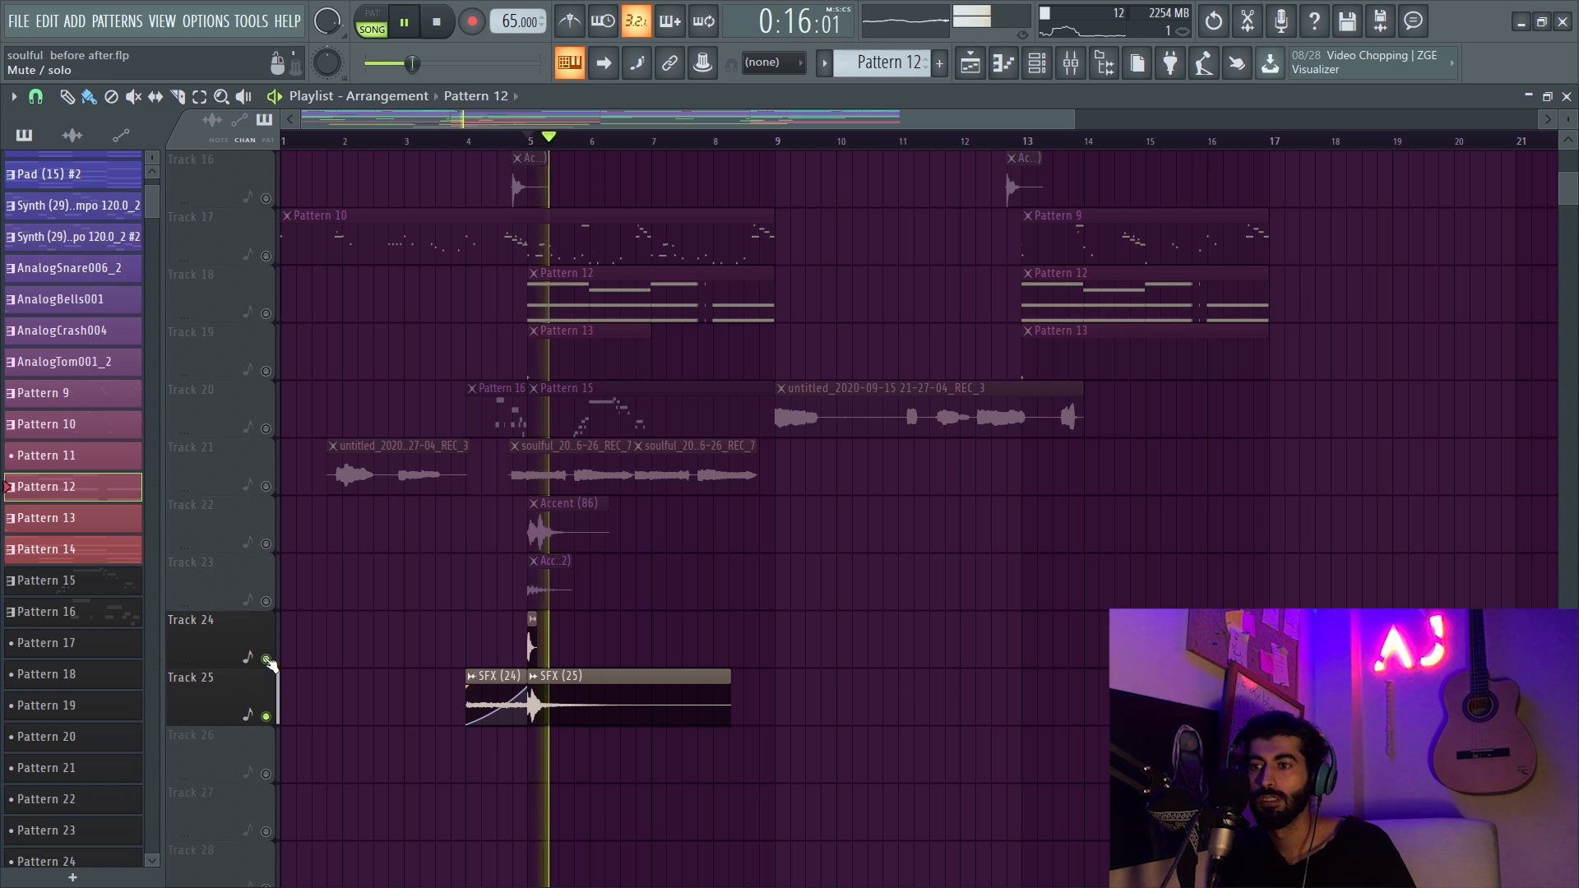
pyautogui.press('space')
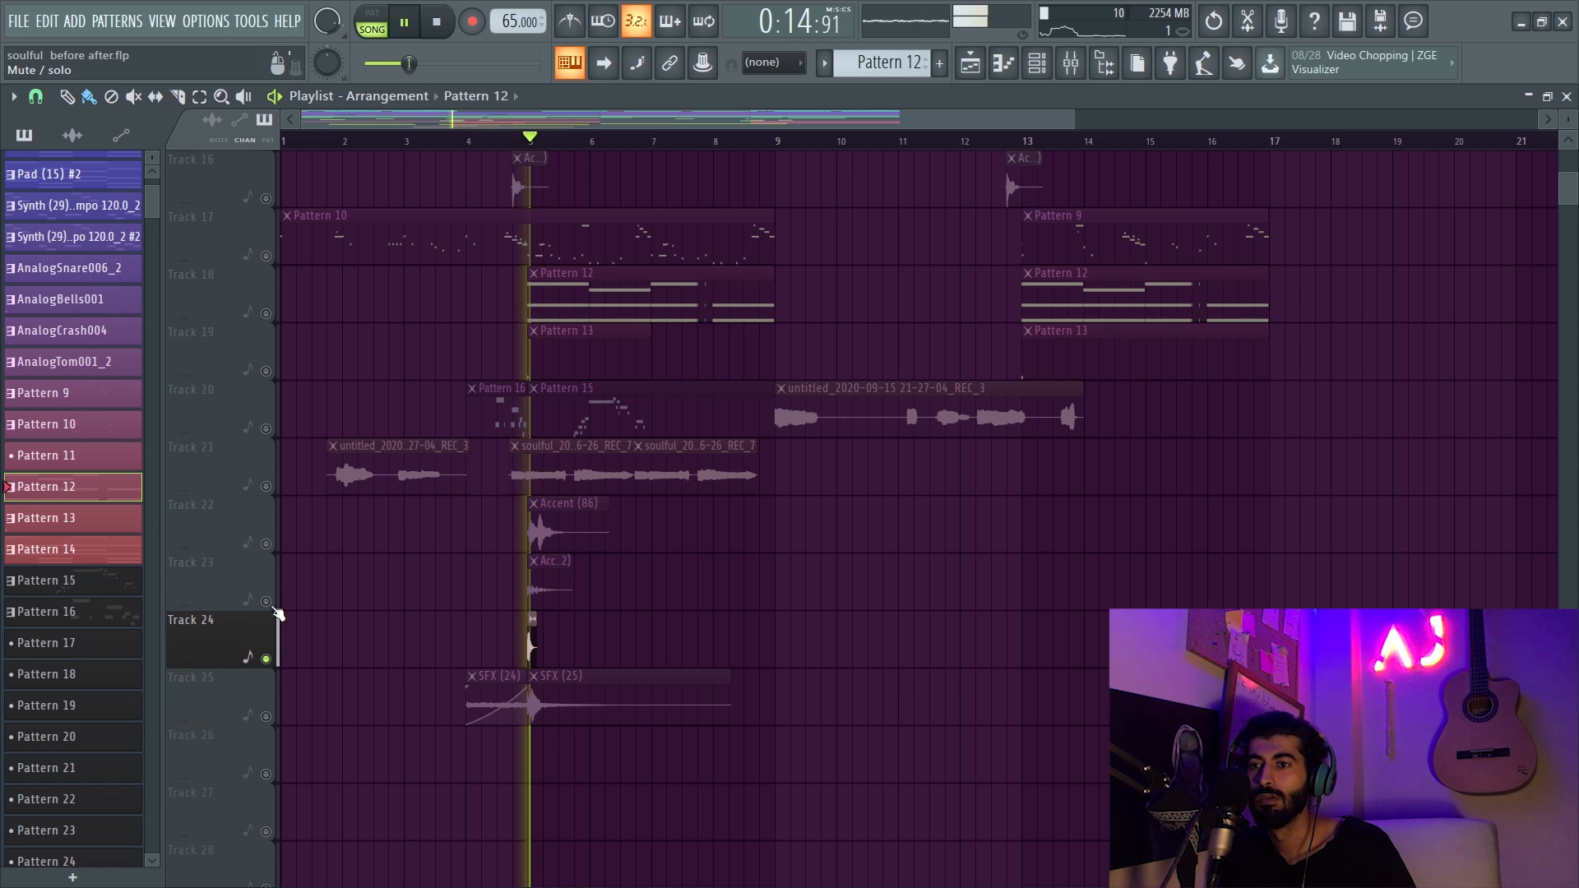
pyautogui.rightClick(271, 606)
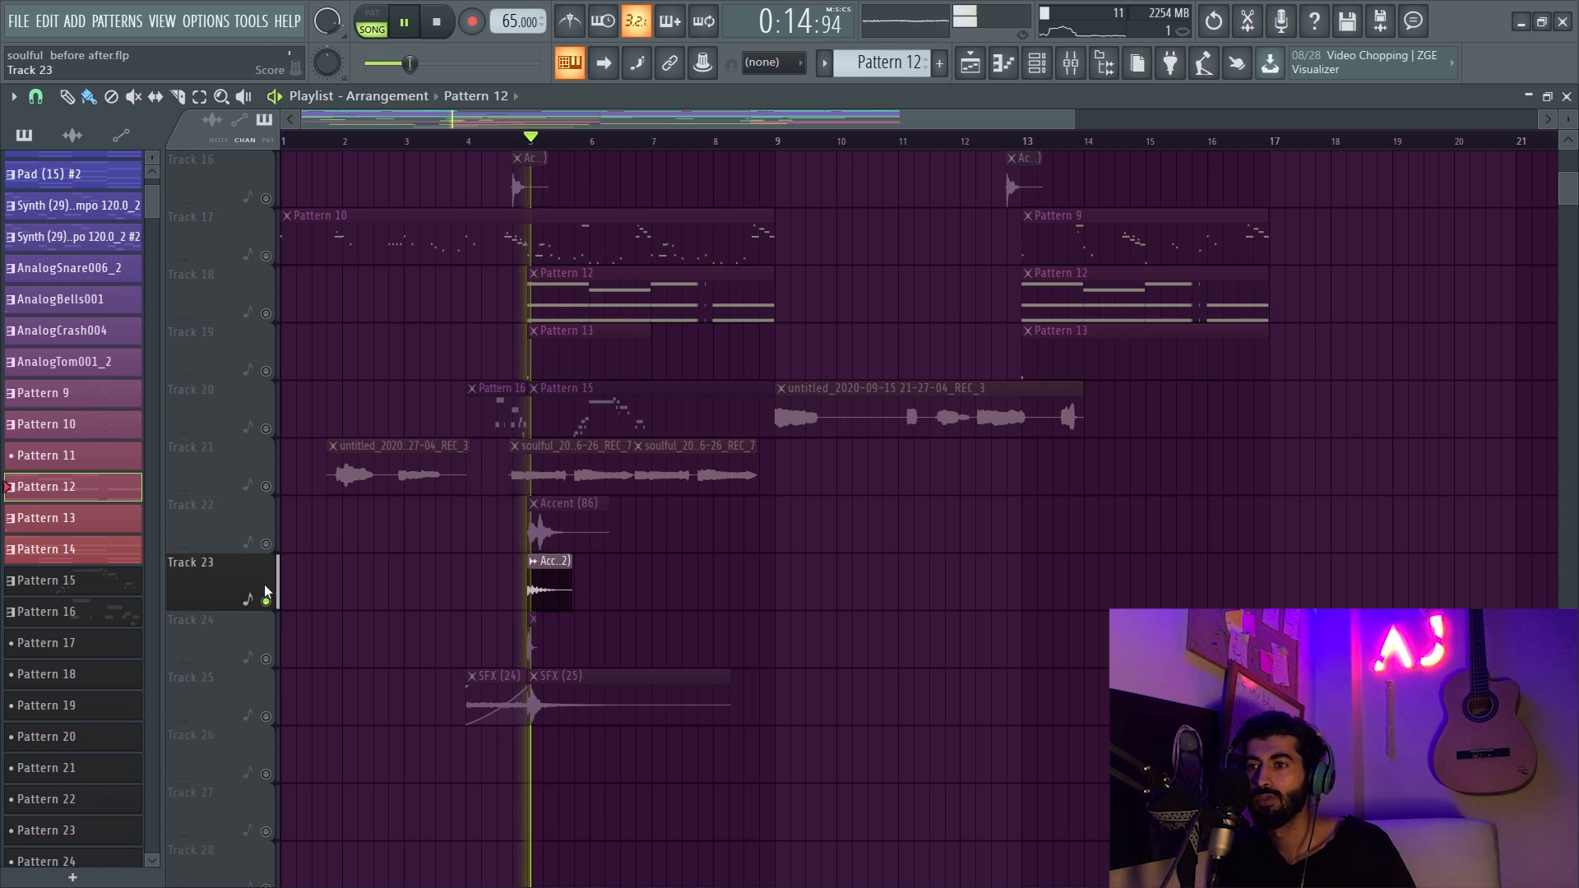
pyautogui.rightClick(270, 552)
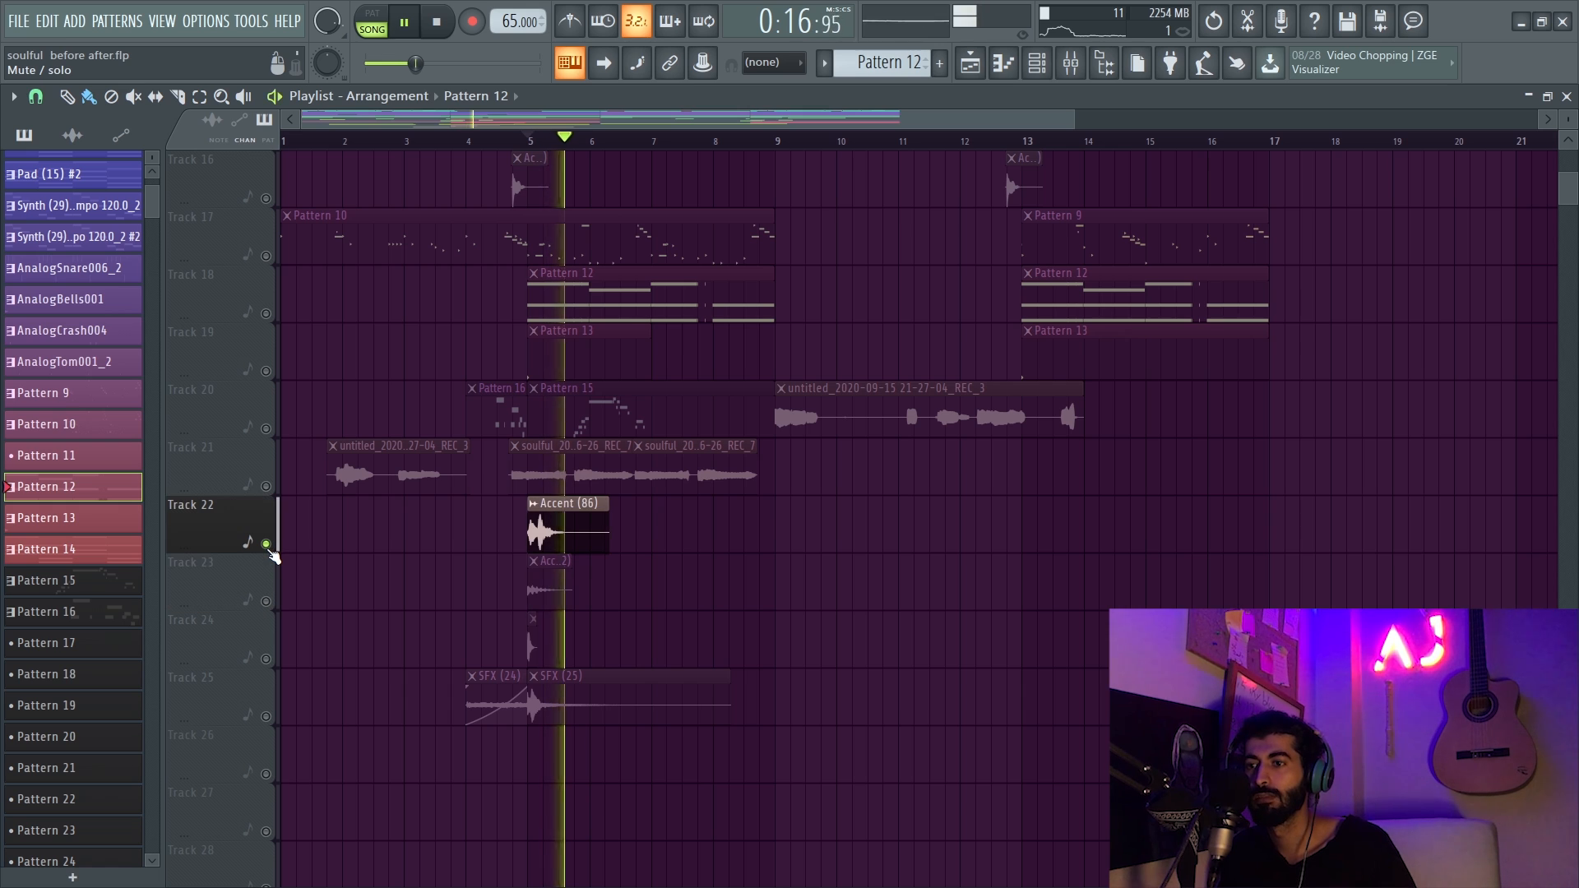
pyautogui.rightClick(271, 493)
pyautogui.press('space')
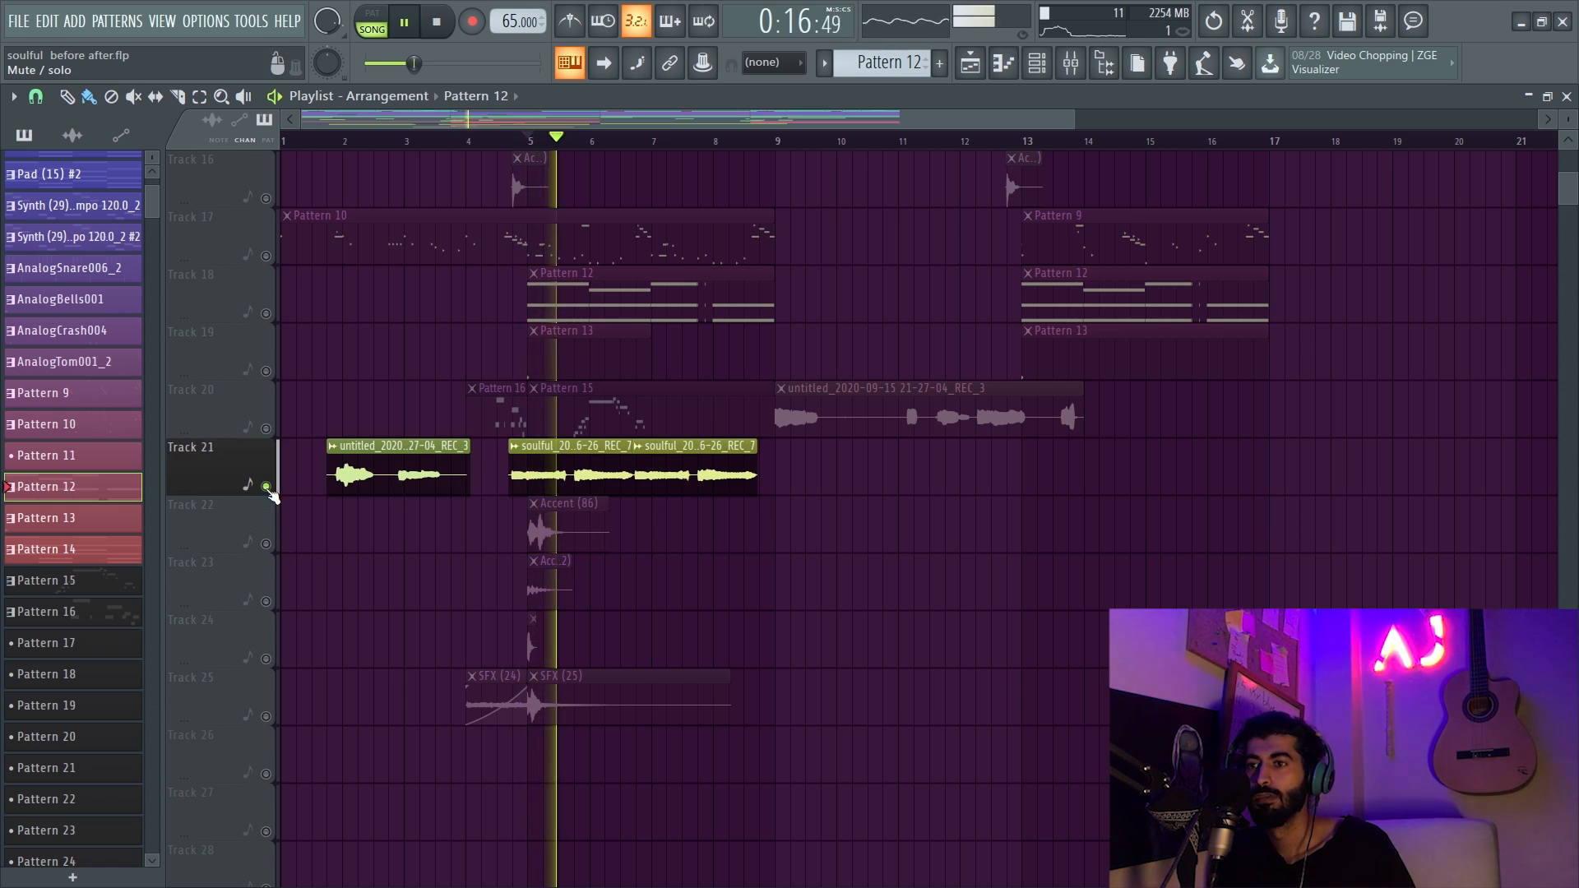
# - Stop playback and unmute all tracks in the arrangement
pyautogui.press('space')
pyautogui.scroll(4, 919, 683)
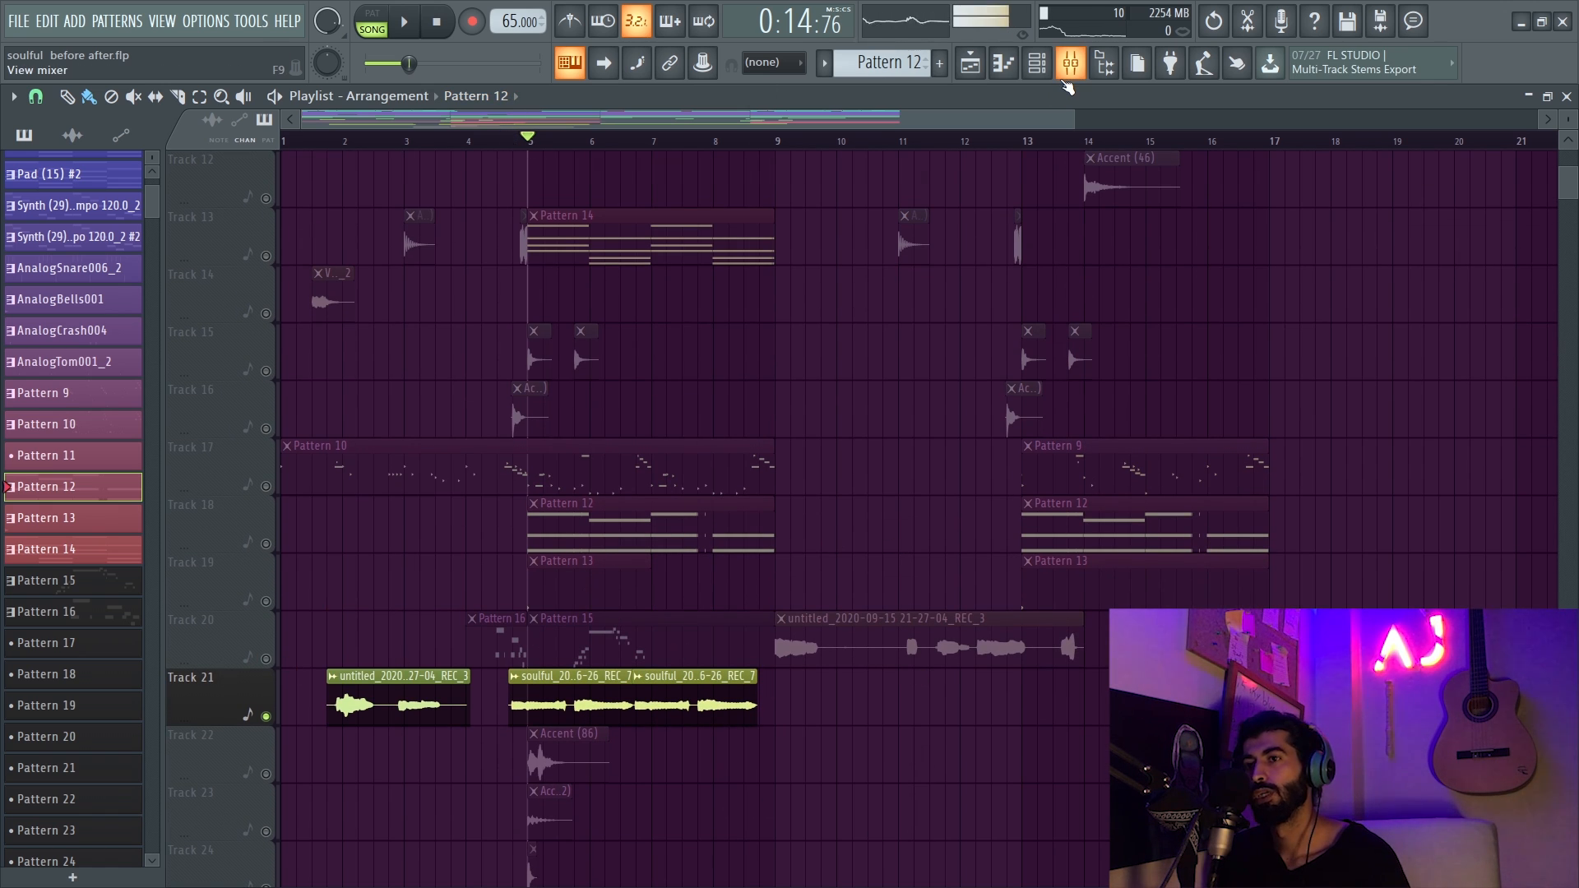
pyautogui.scroll(-1, 821, 372)
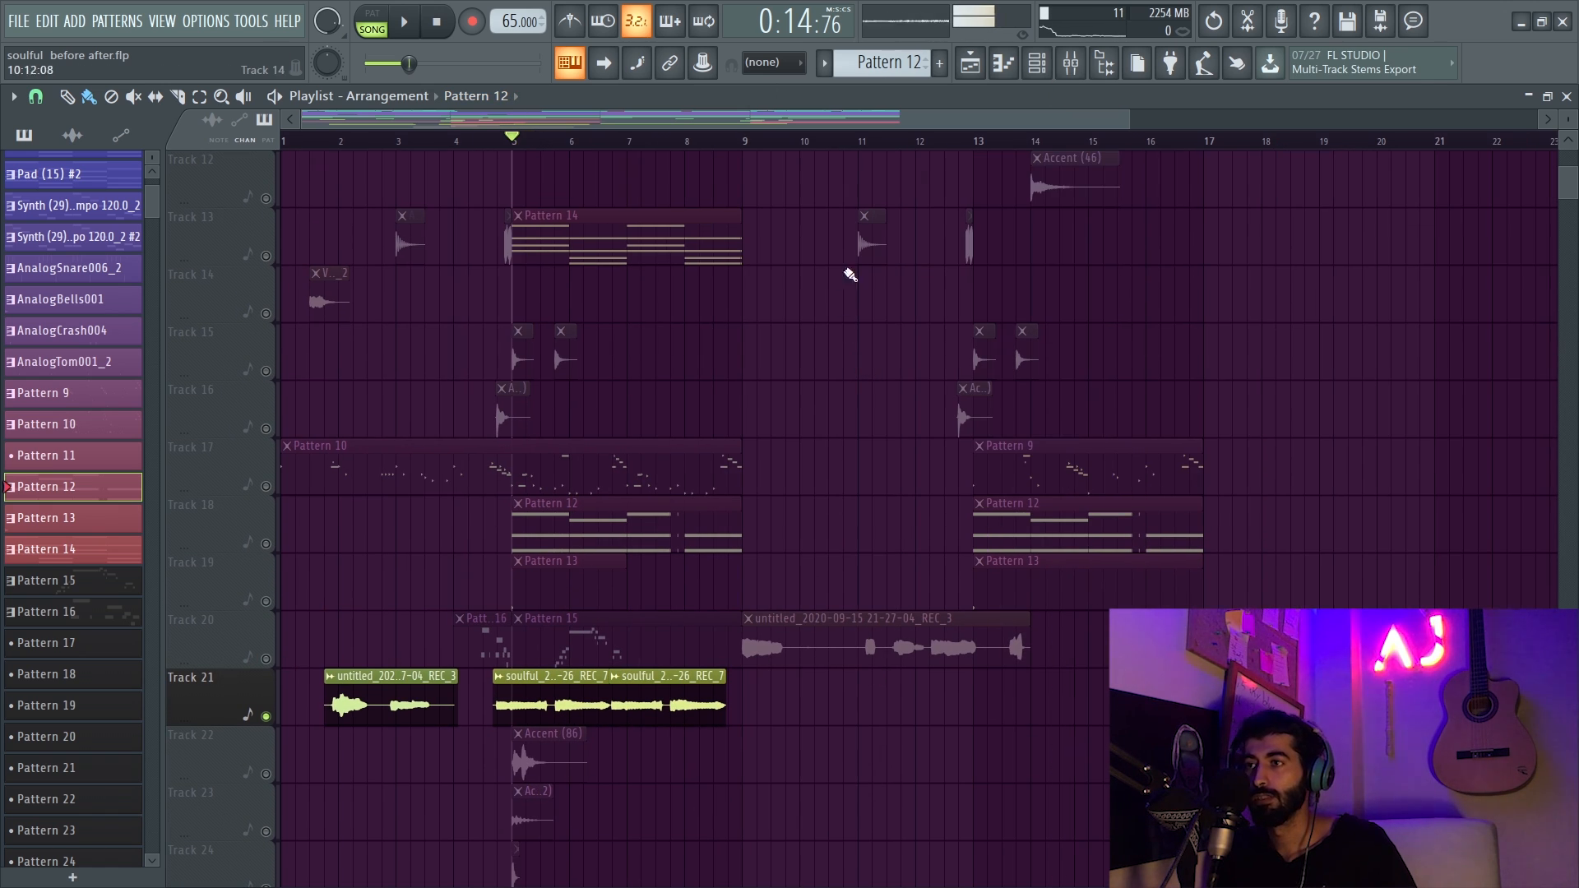
pyautogui.scroll(9, 846, 381)
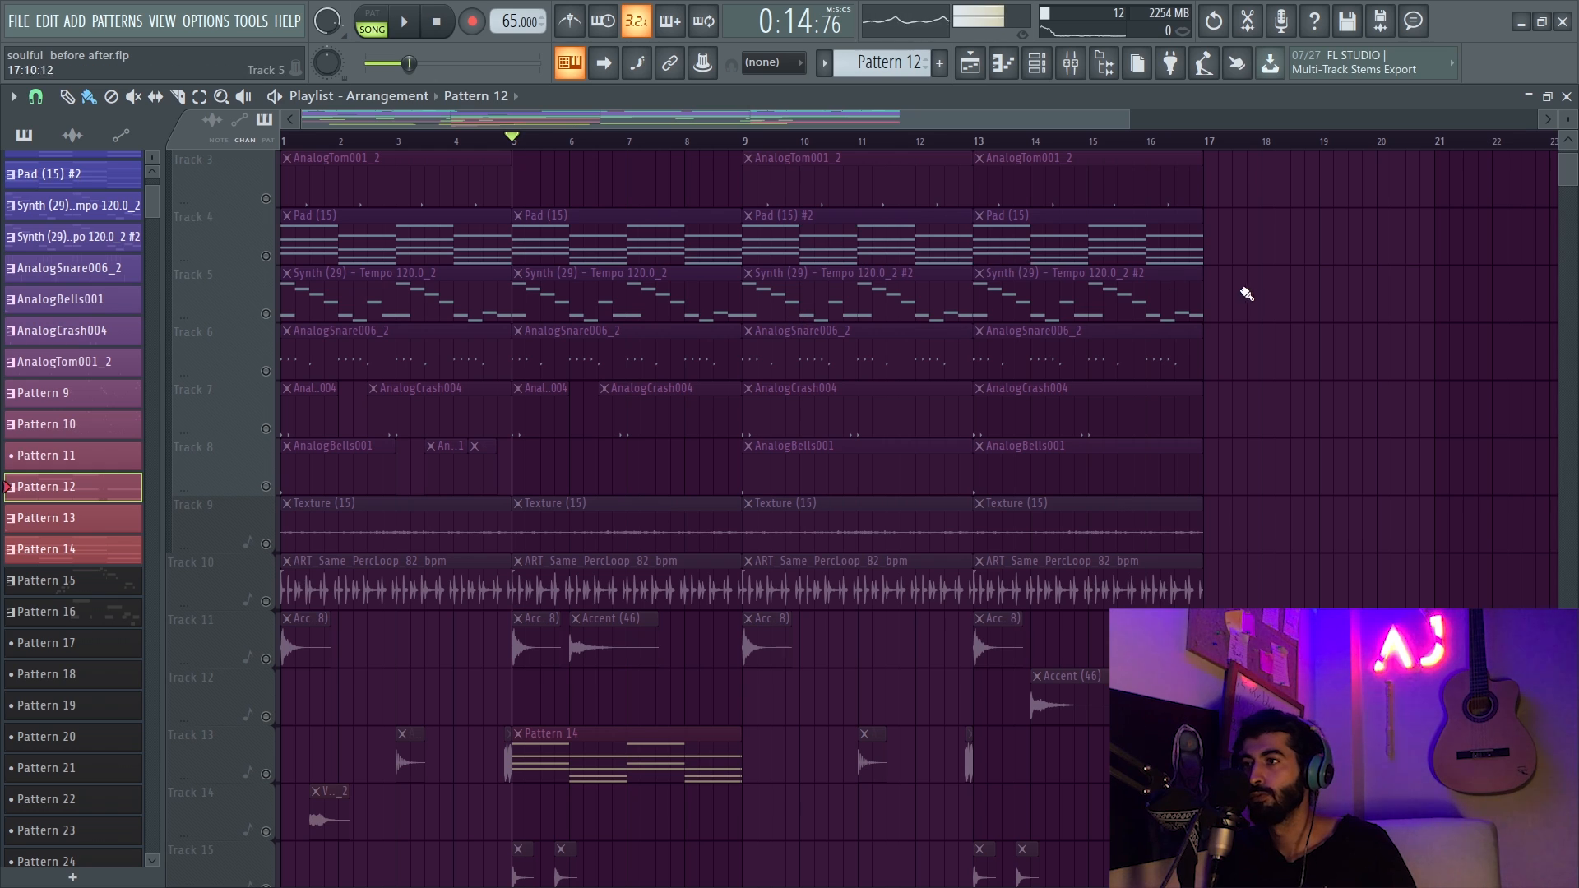
pyautogui.scroll(2, 1246, 294)
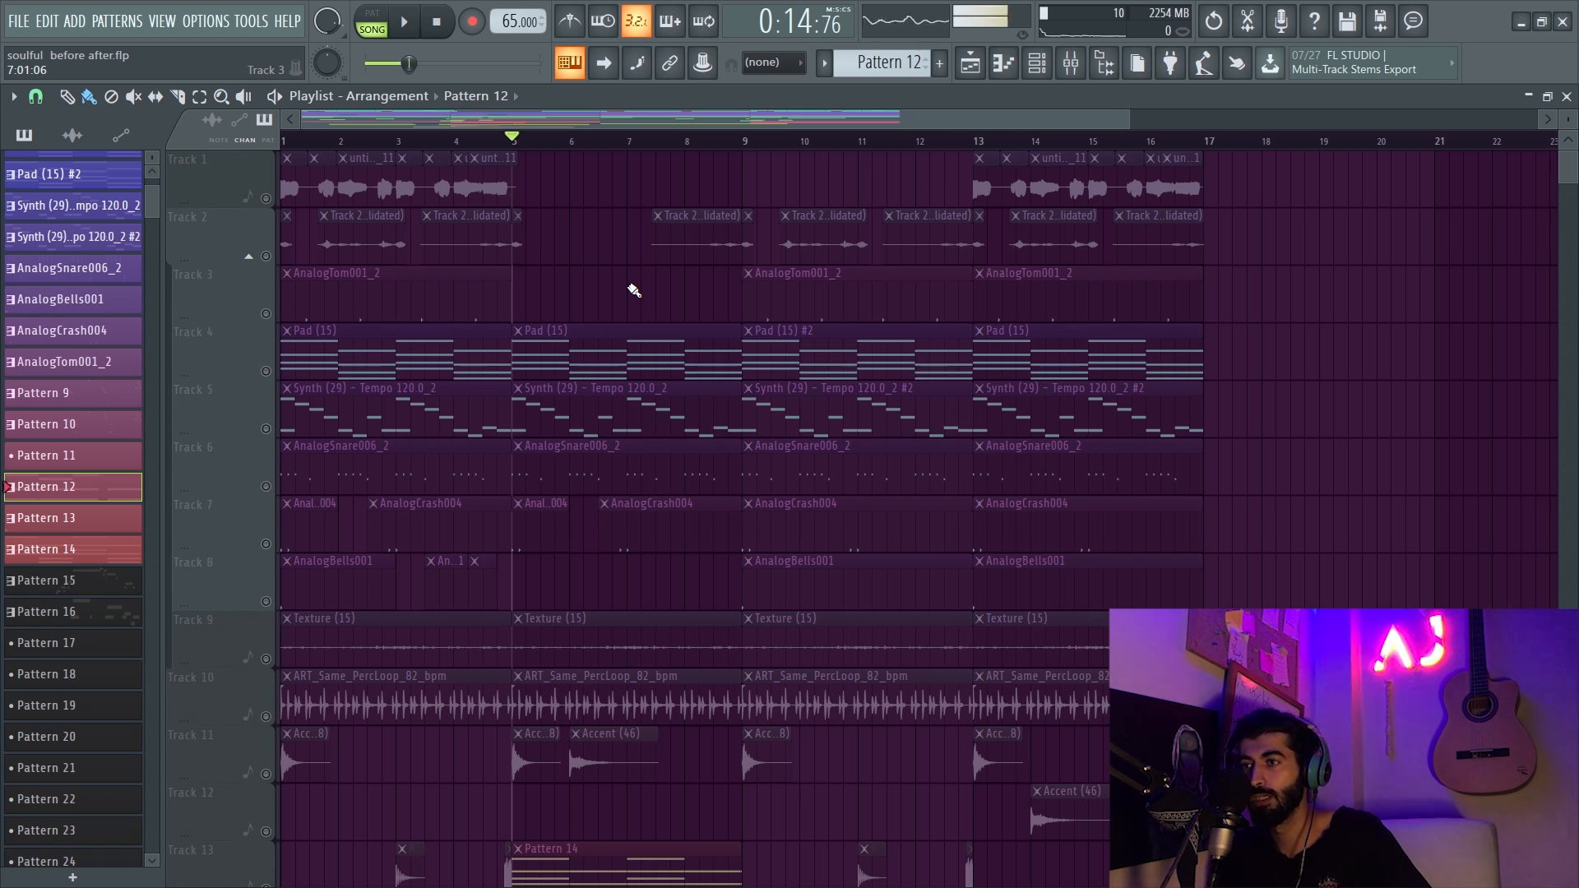
pyautogui.rightClick(277, 205)
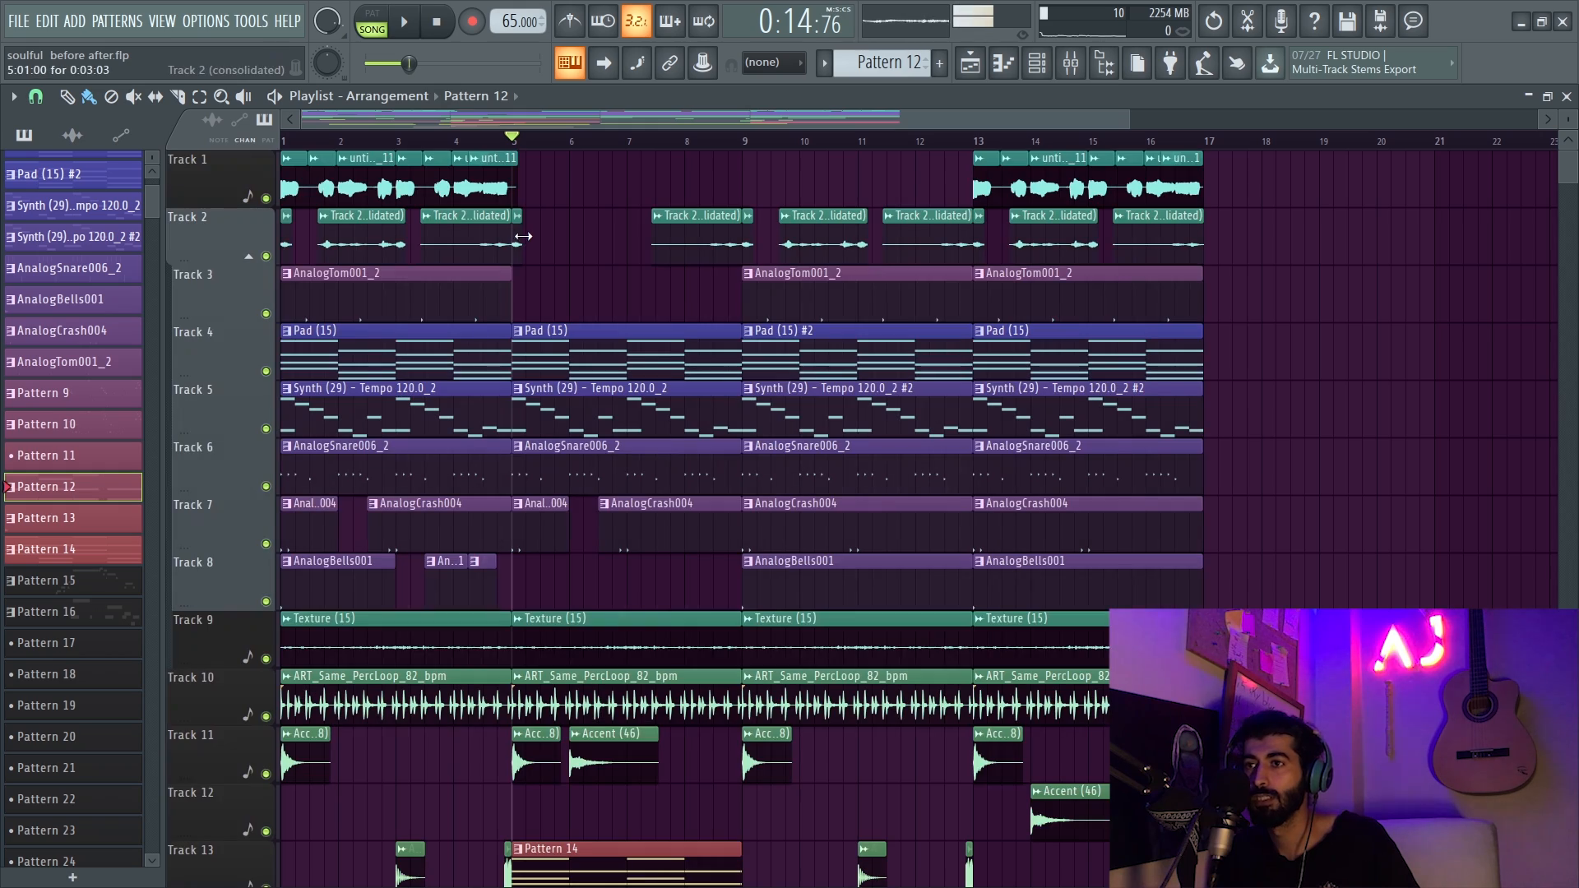
# - Switch to the "soulful after flip" project and play the rendered master clips on Track 1 from the start
pyautogui.moveTo(395, 141); pyautogui.dragTo(172, 109)
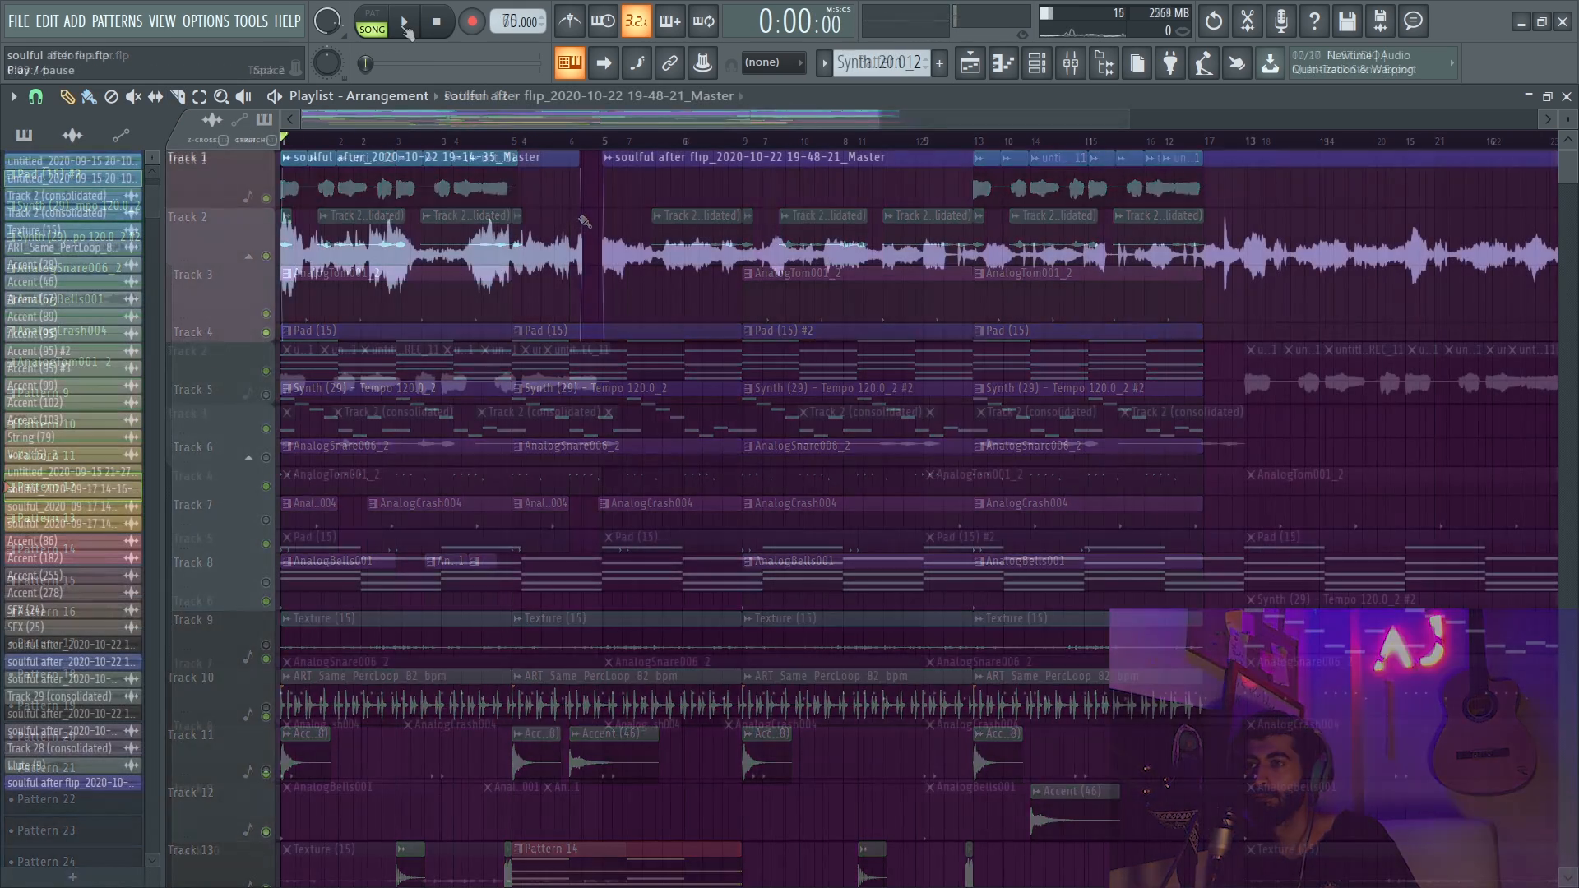
pyautogui.press('space')
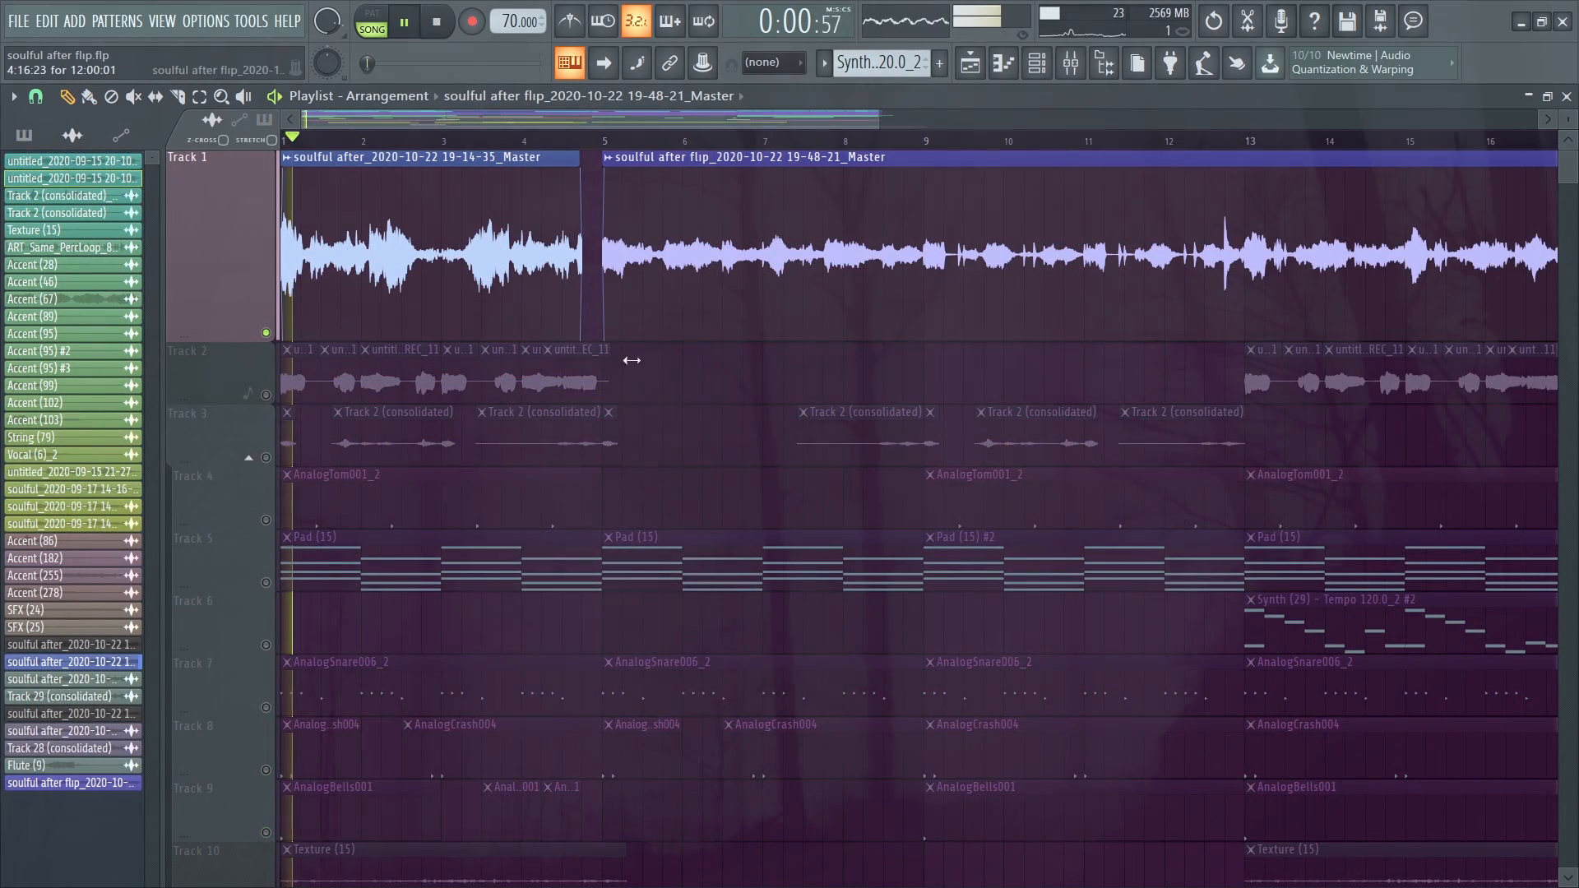